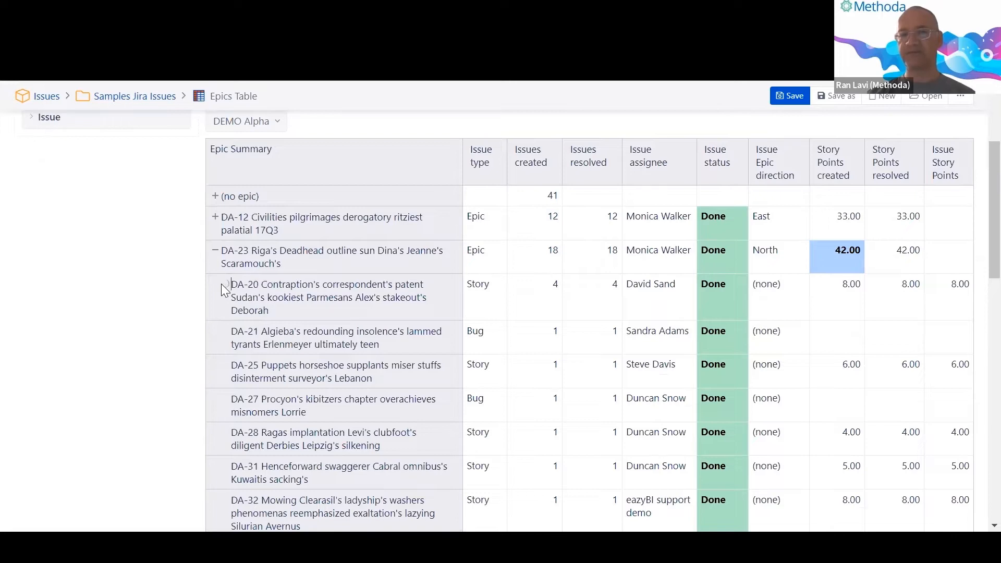
# Collapse epics DA-20 and DA-23 so the Epics Table shows only top-level epics, then scroll back to the top.
pyautogui.click(223, 285)
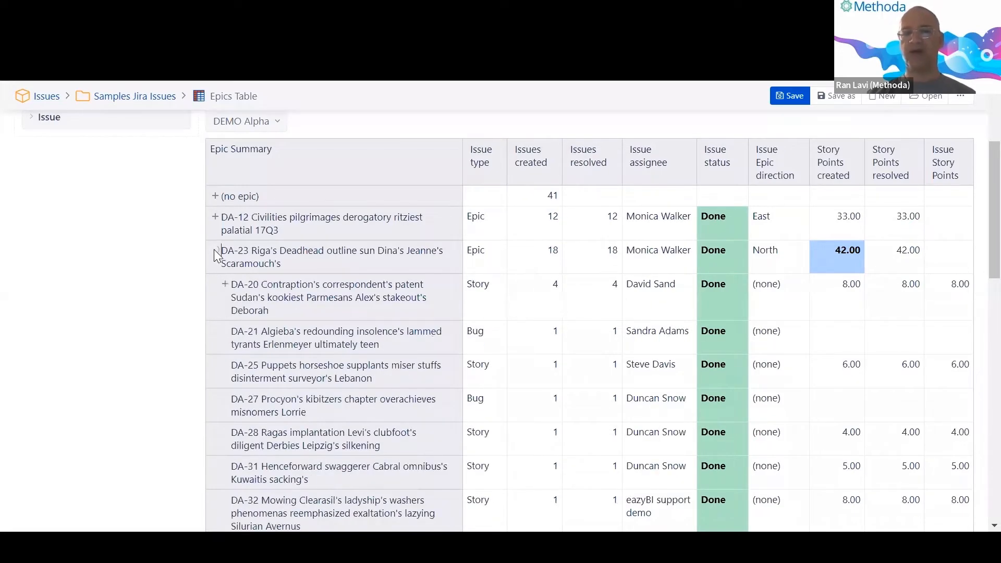
pyautogui.click(216, 256)
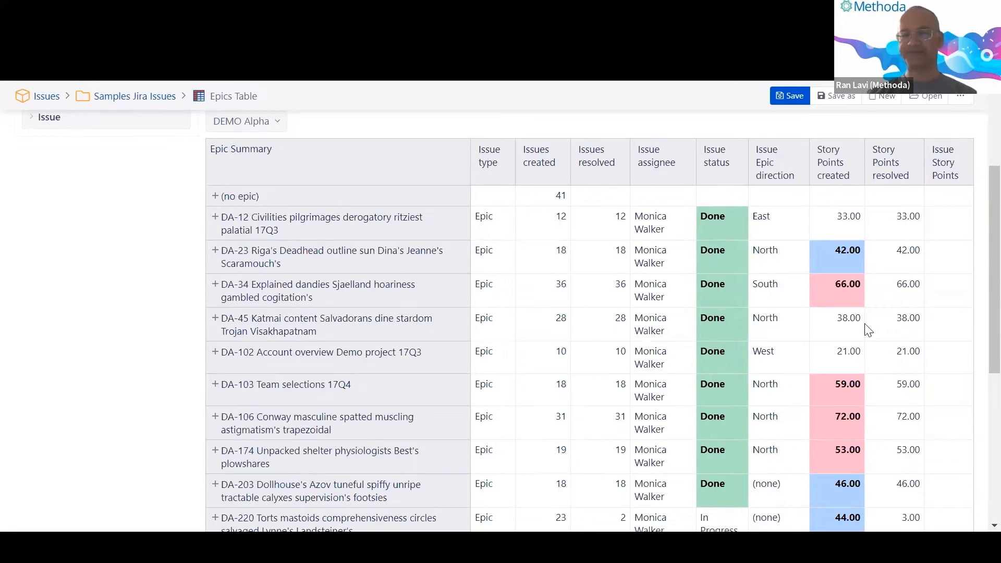
pyautogui.scroll(3, 516, 358)
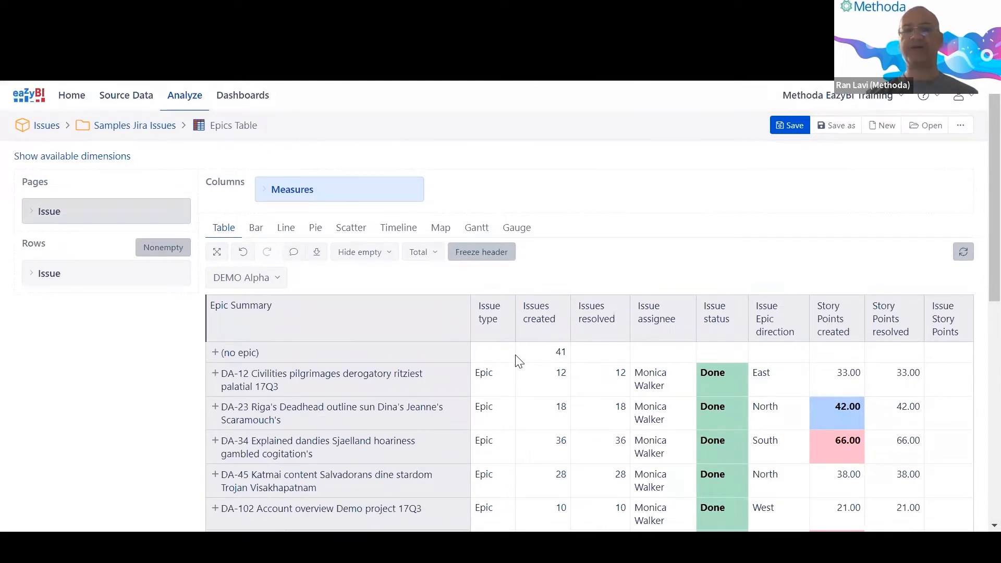
pyautogui.hotkey('alt', 'Tab')
pyautogui.hotkey('alt', 'Tab')
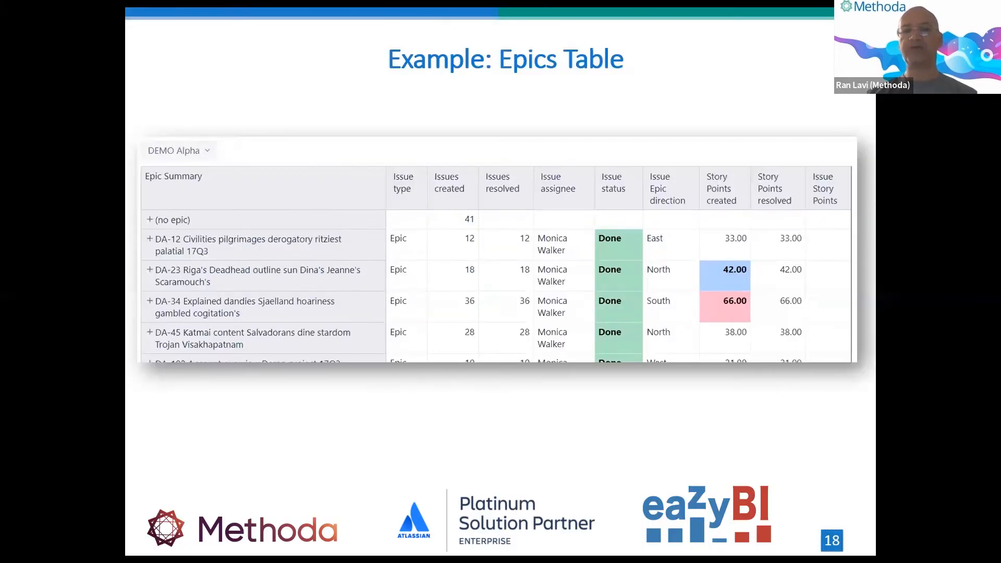
# Advance the slideshow to slide 19, the Terminology table, then return to the eazyBI report.
pyautogui.press('Right')
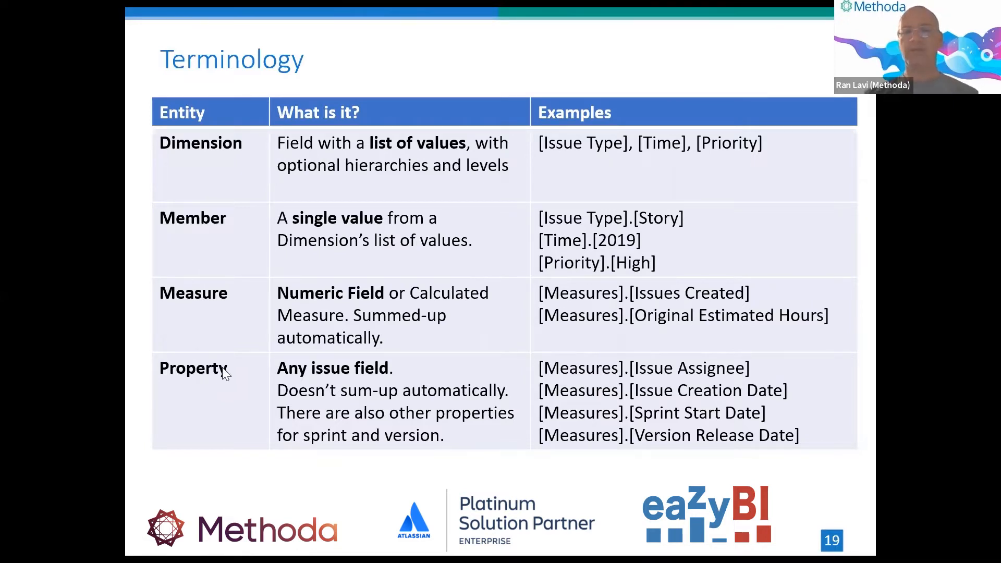
pyautogui.hotkey('alt', 'Tab')
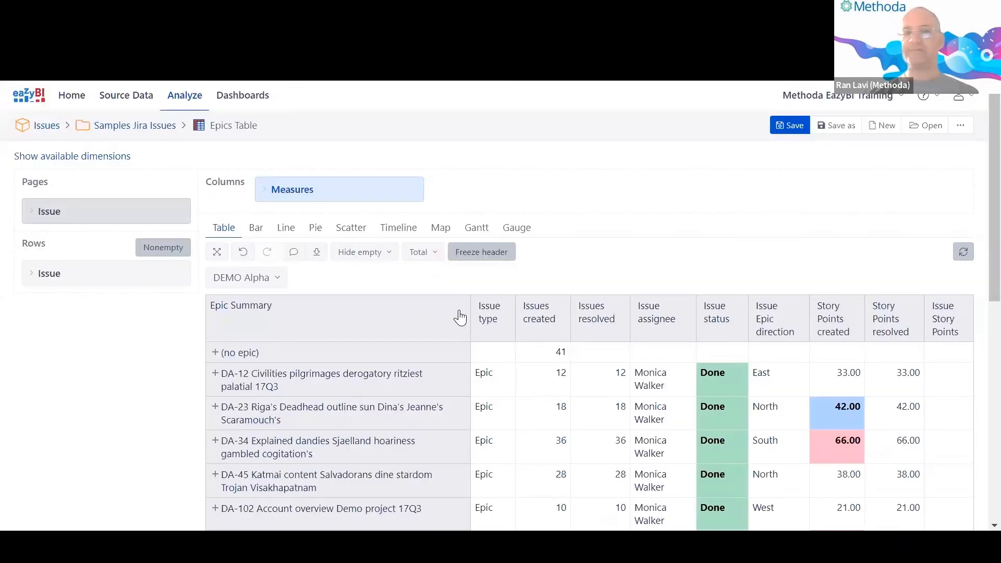
# Duplicate the Epics Table report into a new browser tab and clear the Issue dimension.
pyautogui.scroll(-1, 458, 322)
pyautogui.scroll(1, 55, 189)
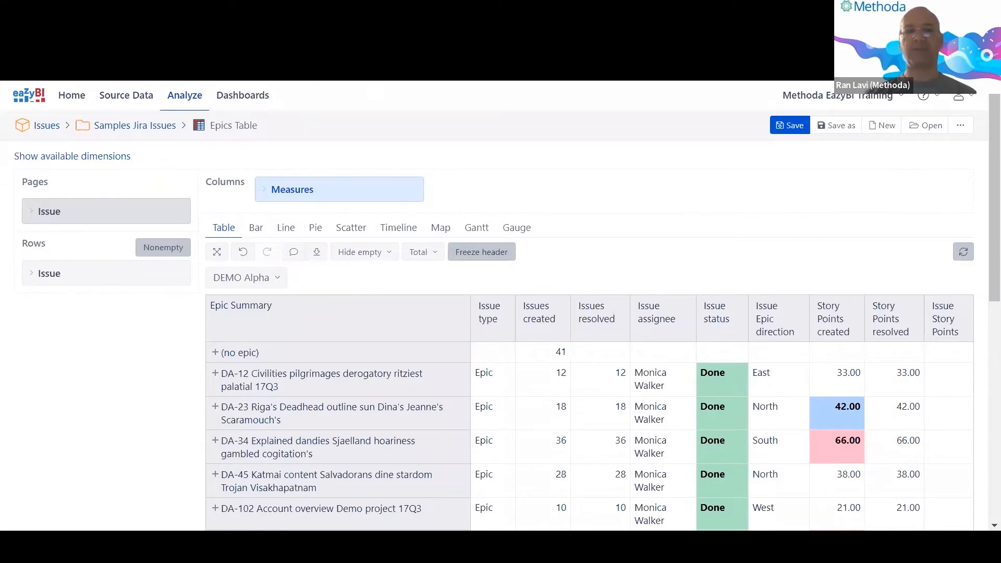
pyautogui.rightClick(96, 27)
pyautogui.click(130, 126)
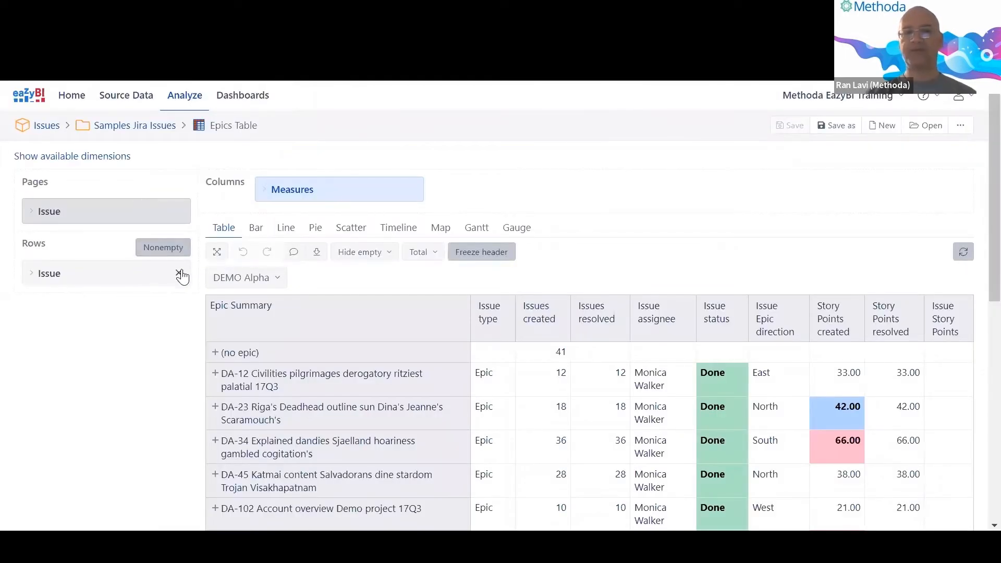
pyautogui.click(181, 273)
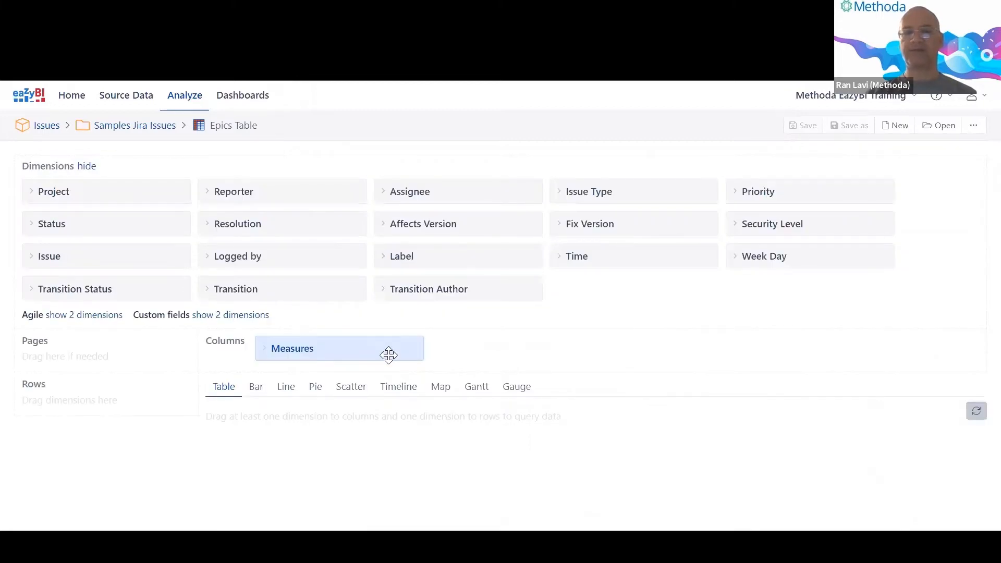
# Create an empty report with Priority rows expanded into Highest, High, Medium, Low and Lowest.
pyautogui.click(894, 125)
pyautogui.click(612, 309)
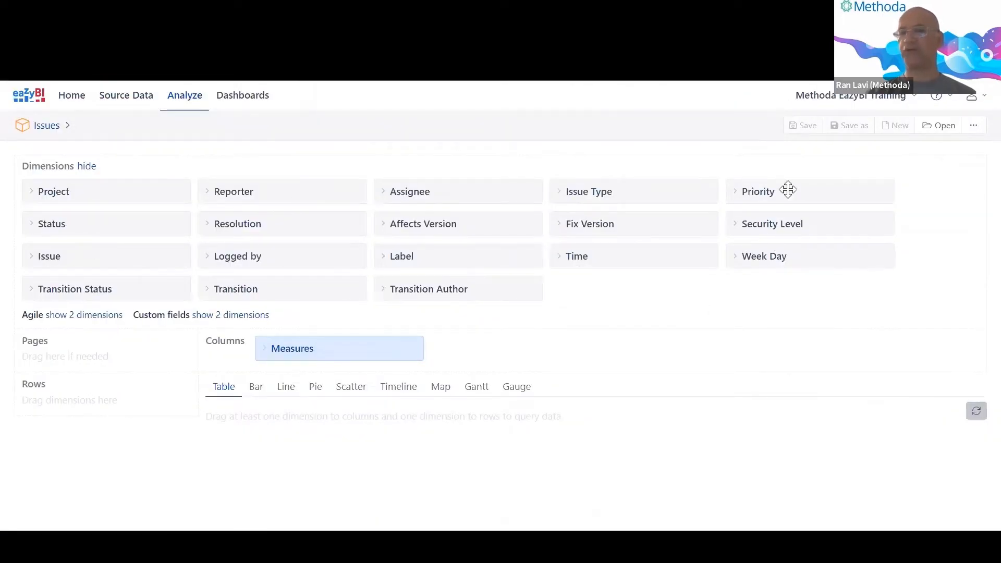
pyautogui.moveTo(788, 189); pyautogui.dragTo(74, 391)
pyautogui.scroll(-1, 174, 424)
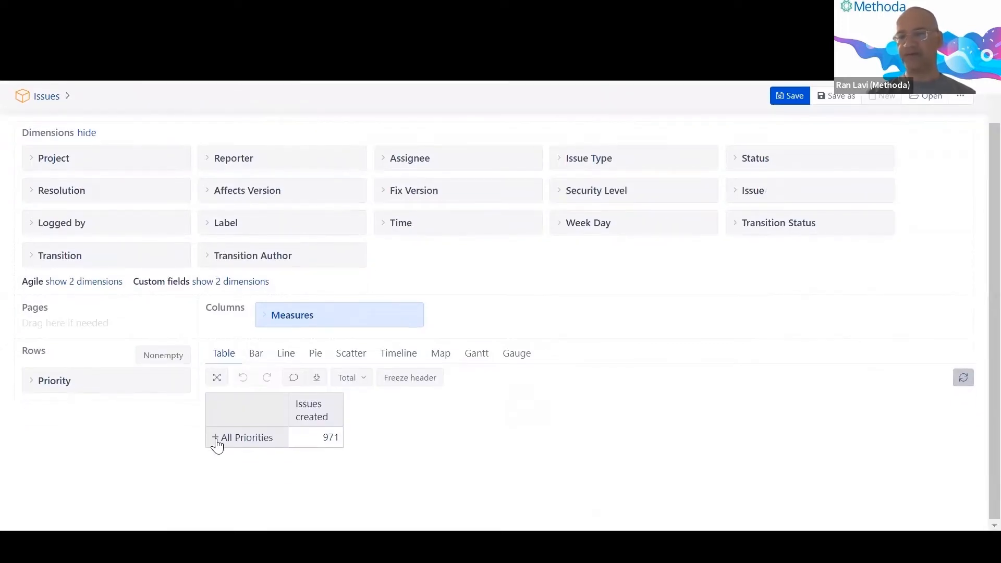
pyautogui.click(216, 440)
pyautogui.scroll(-3, 212, 440)
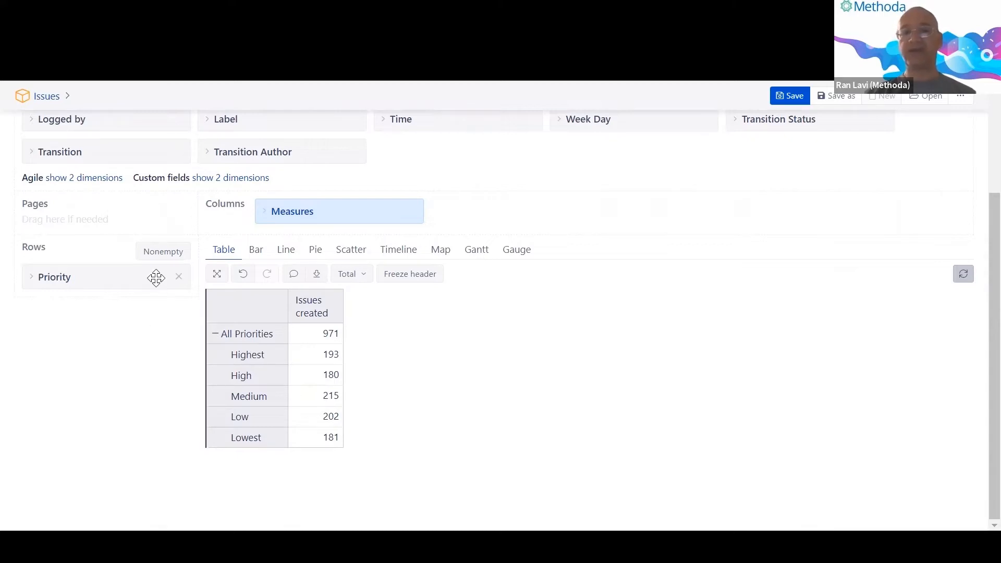
# Swap Priority for Fix Version in rows and expand All Fix Versions and DEMO Alpha.
pyautogui.click(177, 279)
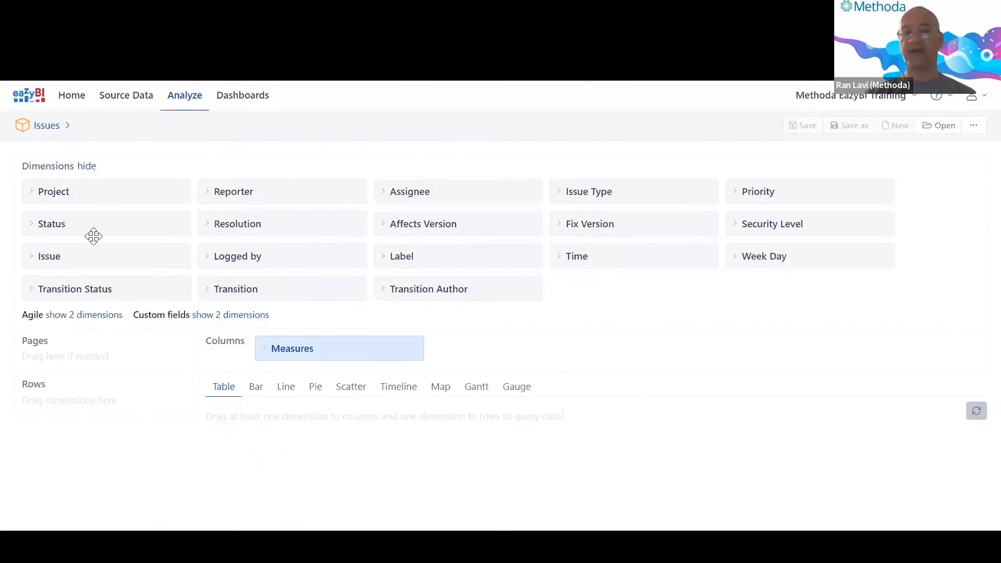
pyautogui.moveTo(628, 221); pyautogui.dragTo(111, 418)
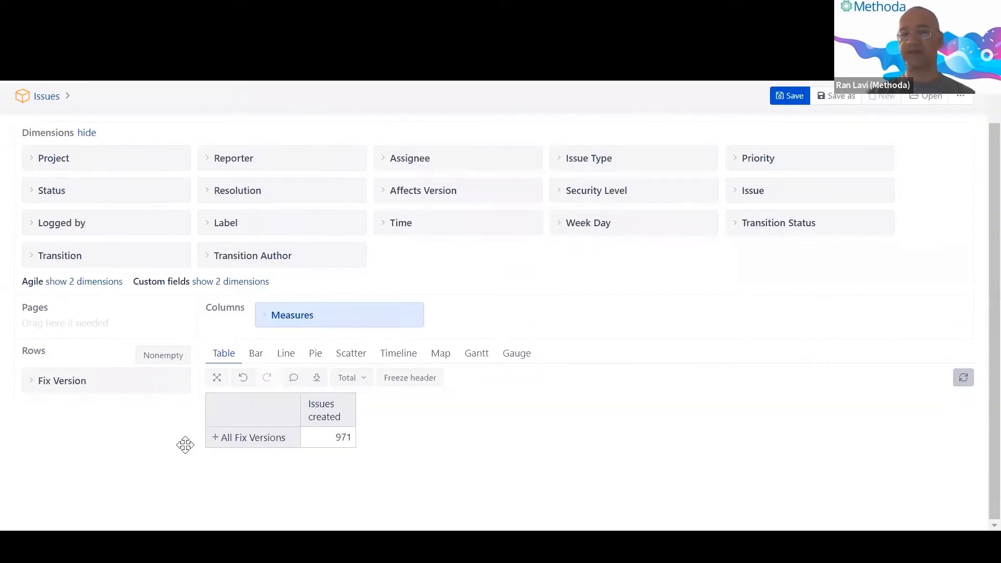
pyautogui.click(213, 434)
pyautogui.scroll(-1, 213, 433)
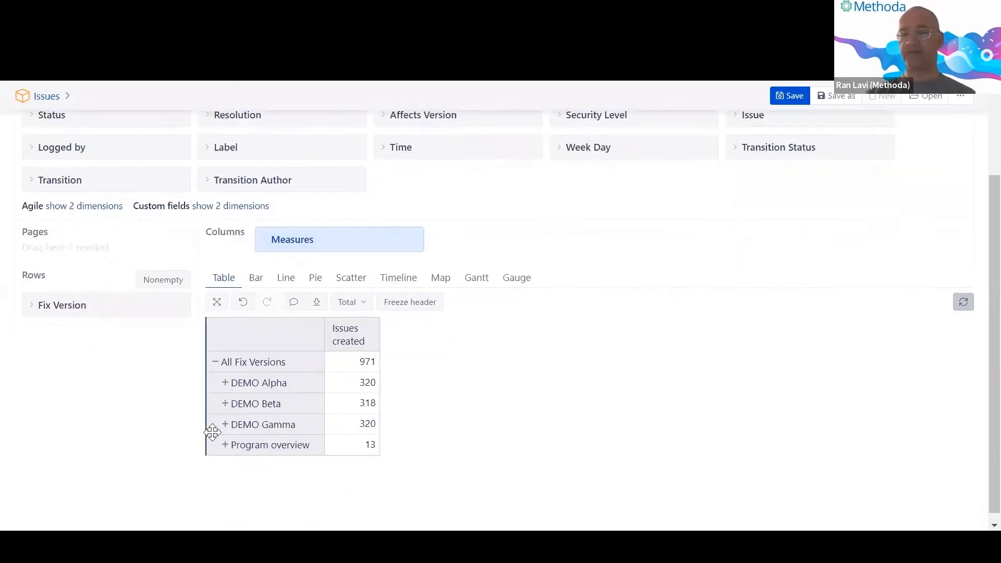
pyautogui.scroll(-1, 213, 432)
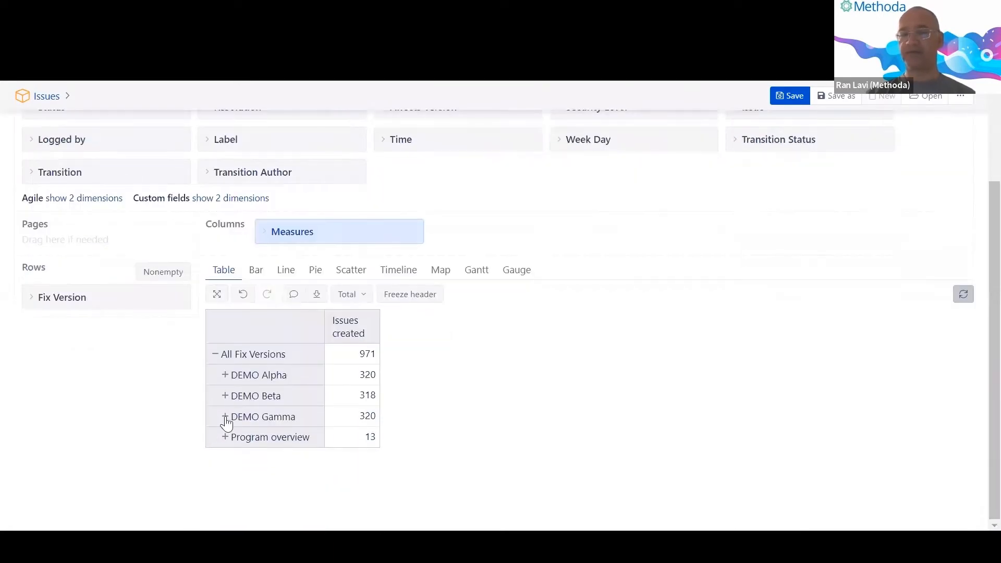
pyautogui.click(225, 375)
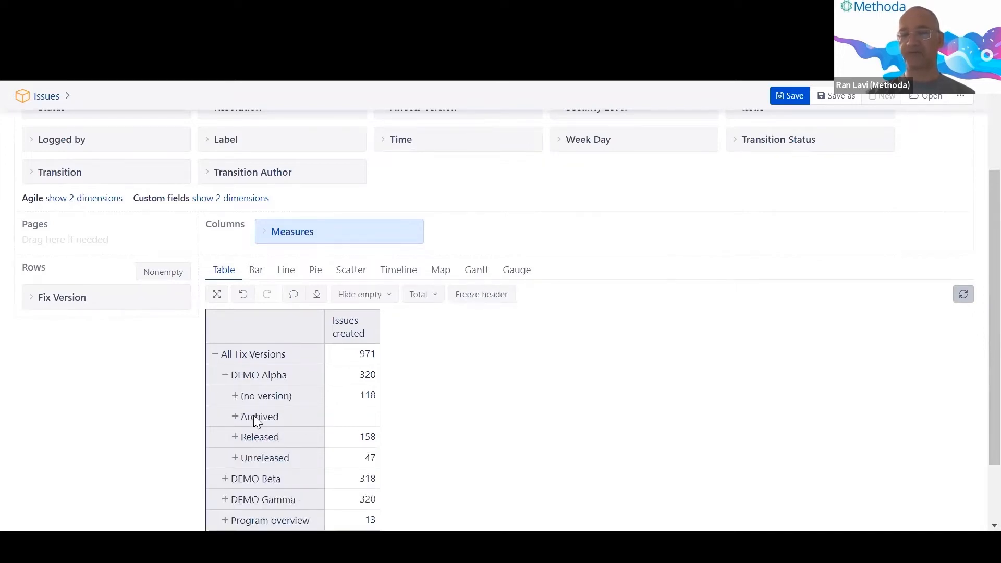
# Review DEMO Alpha's individual Released versions, then collapse the Released and Unreleased groups.
pyautogui.scroll(-2, 245, 437)
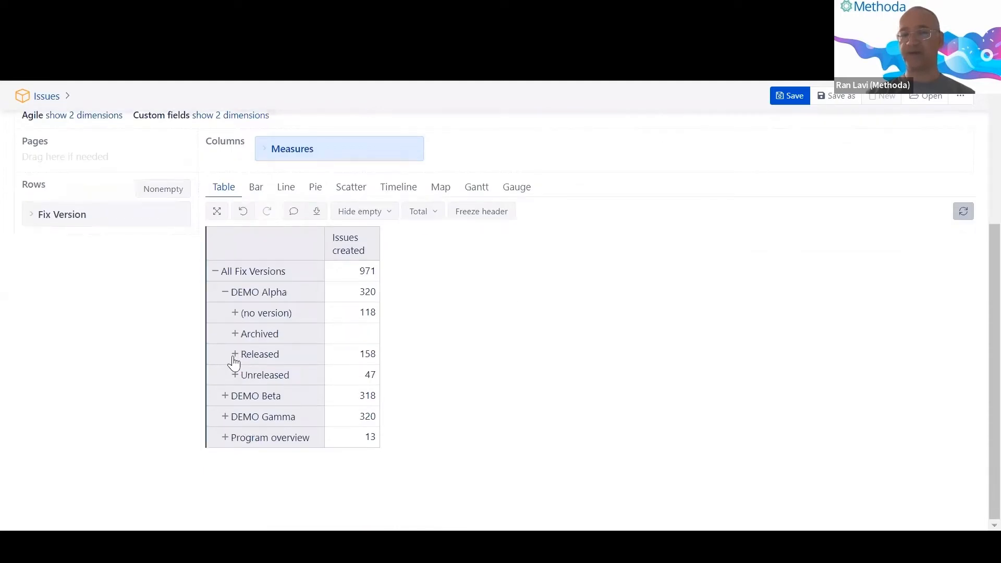
pyautogui.click(233, 357)
pyautogui.scroll(-1, 232, 381)
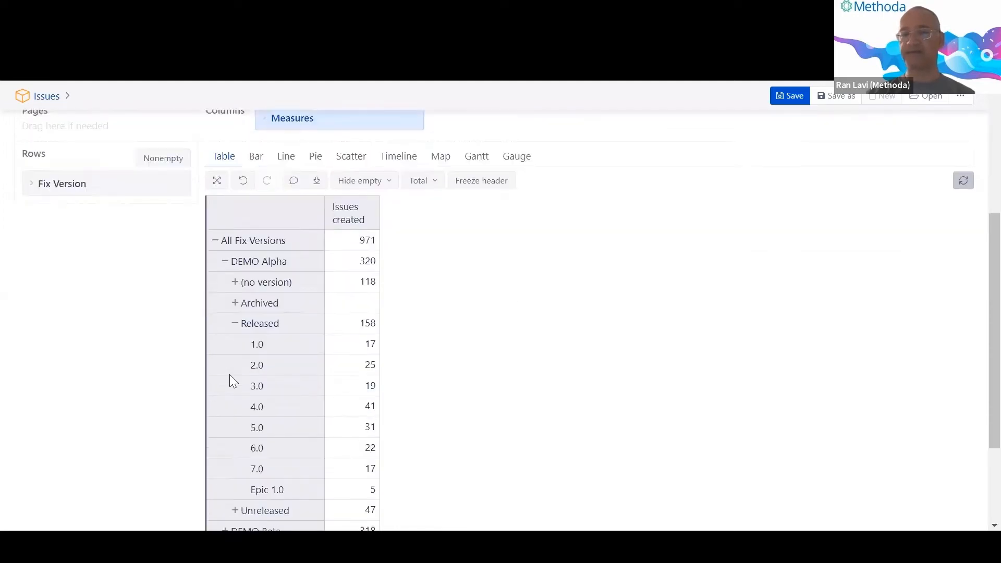
pyautogui.scroll(-3, 233, 381)
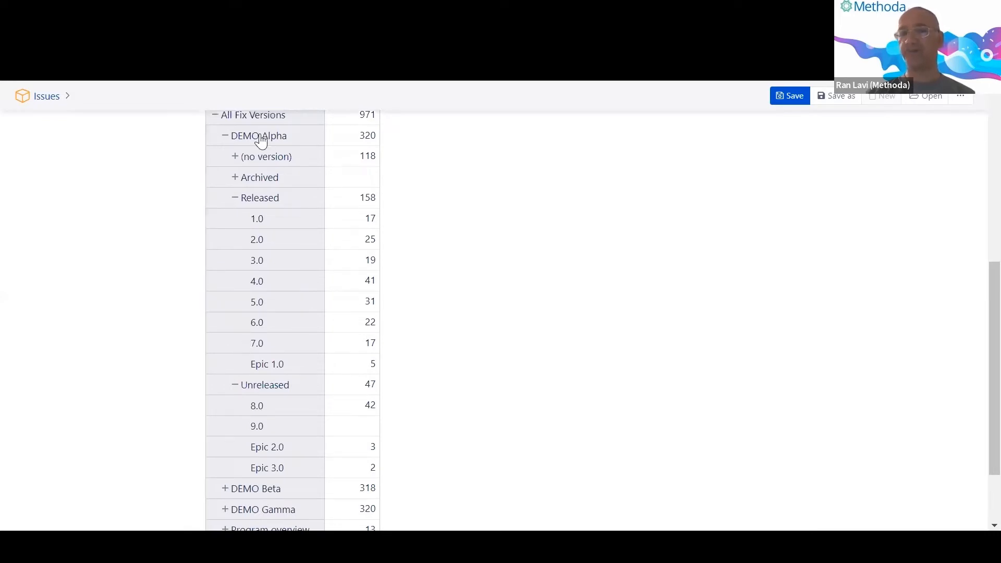
pyautogui.scroll(3, 157, 214)
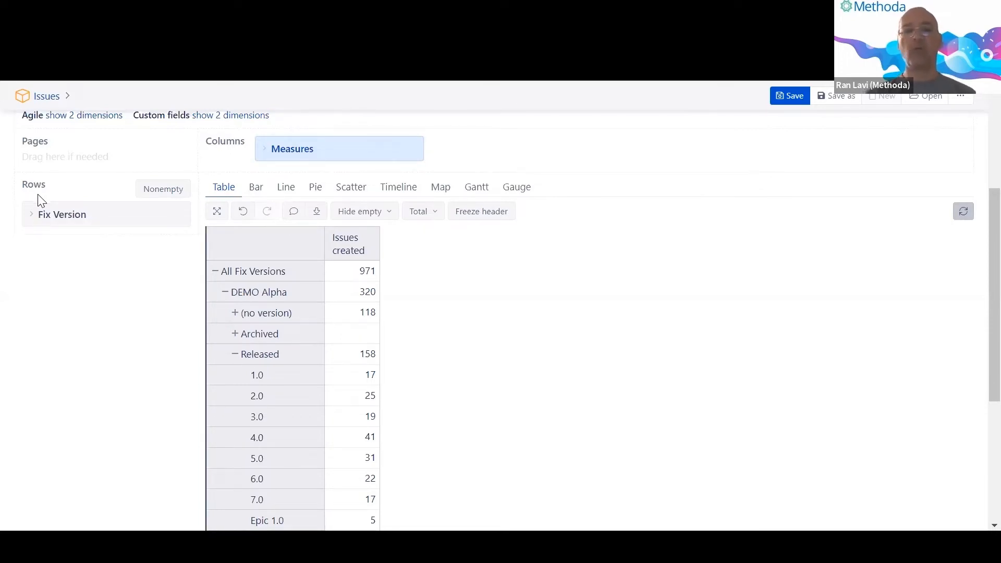
pyautogui.click(235, 355)
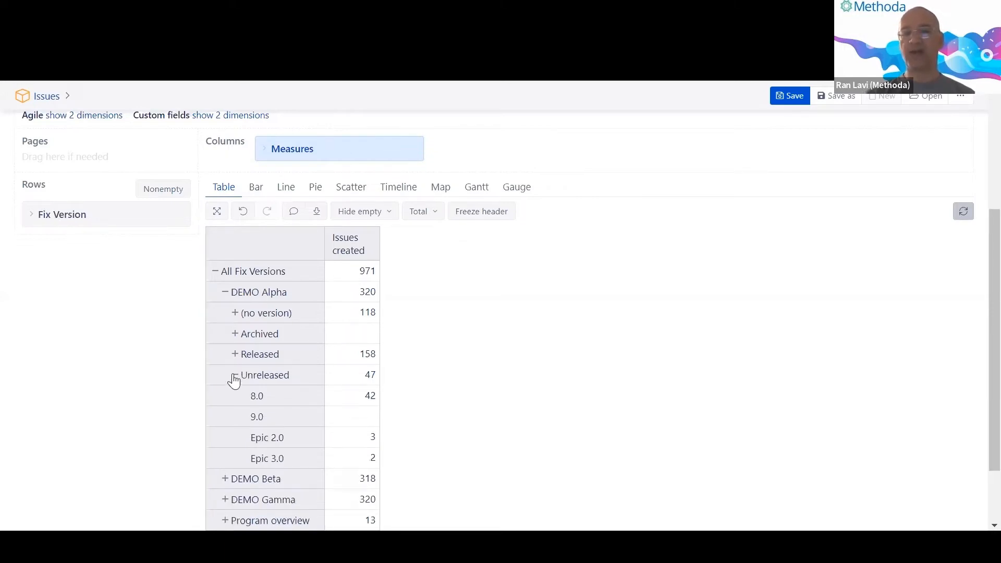
pyautogui.click(236, 375)
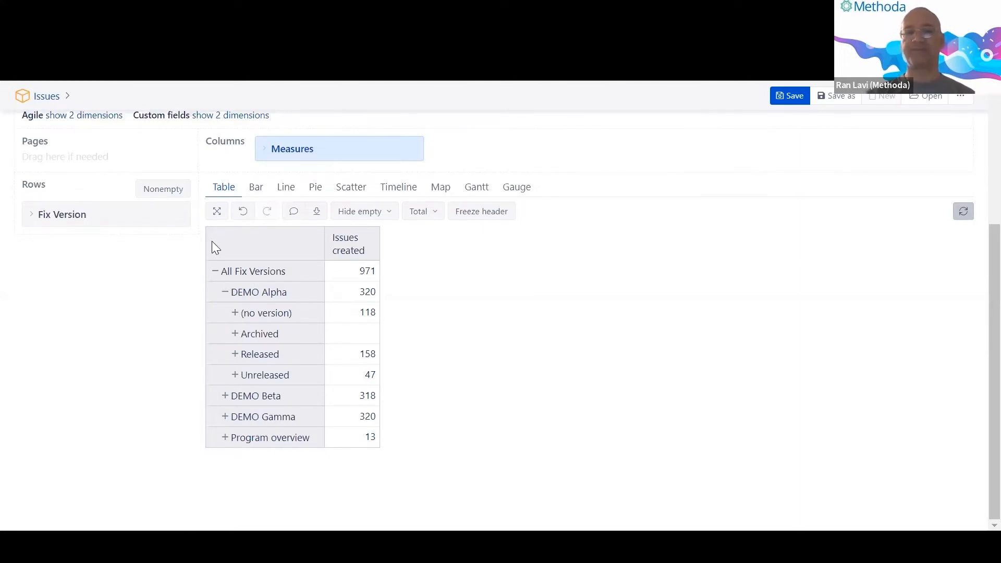
# Add Project as a page filter and set it to DEMO Alpha.
pyautogui.moveTo(212, 241); pyautogui.dragTo(139, 168)
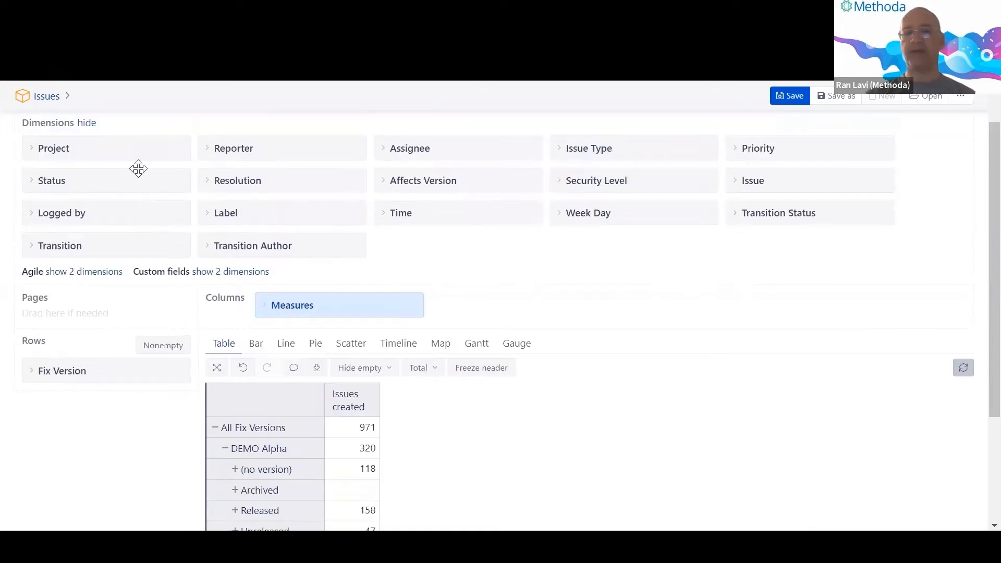
pyautogui.moveTo(108, 156); pyautogui.dragTo(104, 317)
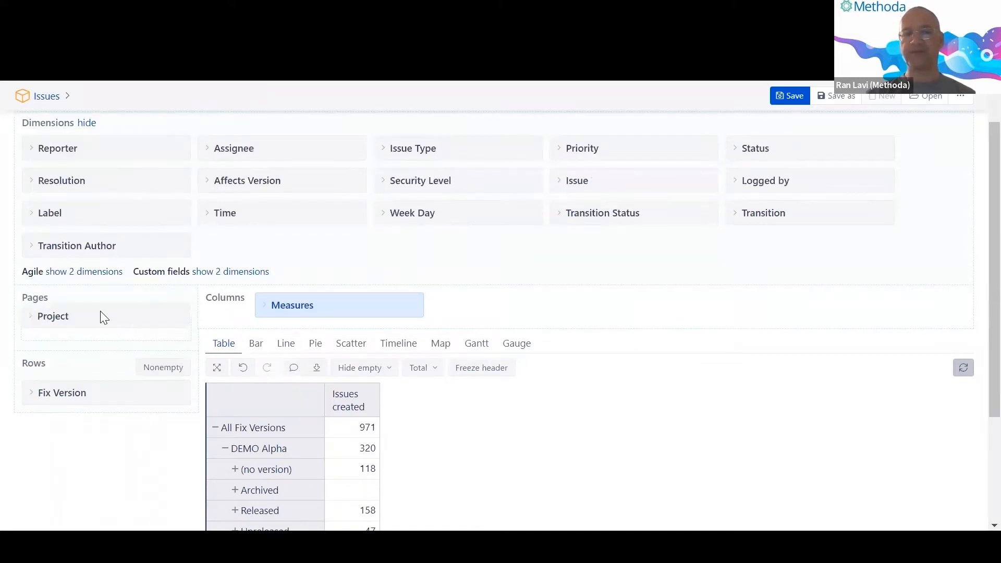
pyautogui.scroll(-2, 107, 318)
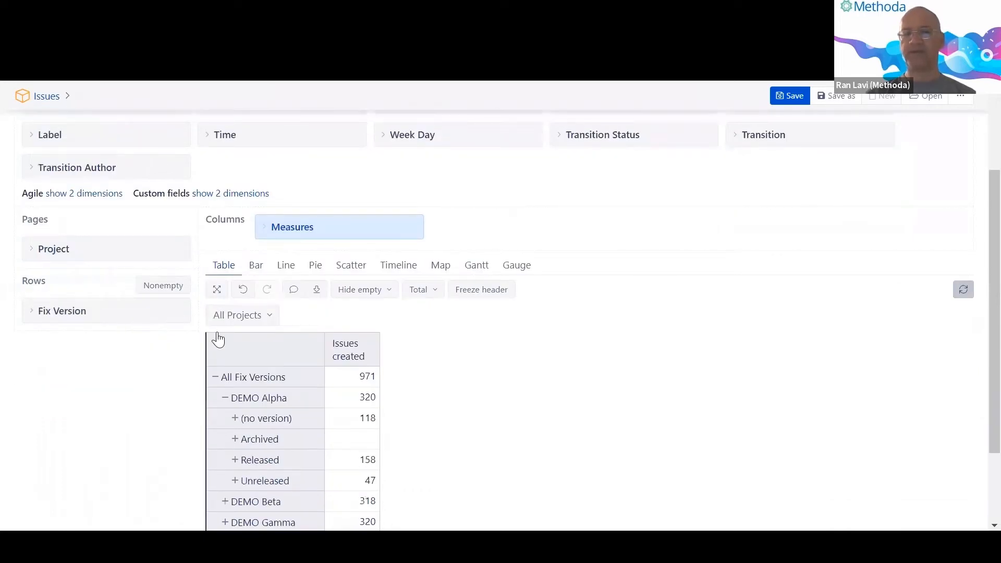
pyautogui.click(237, 315)
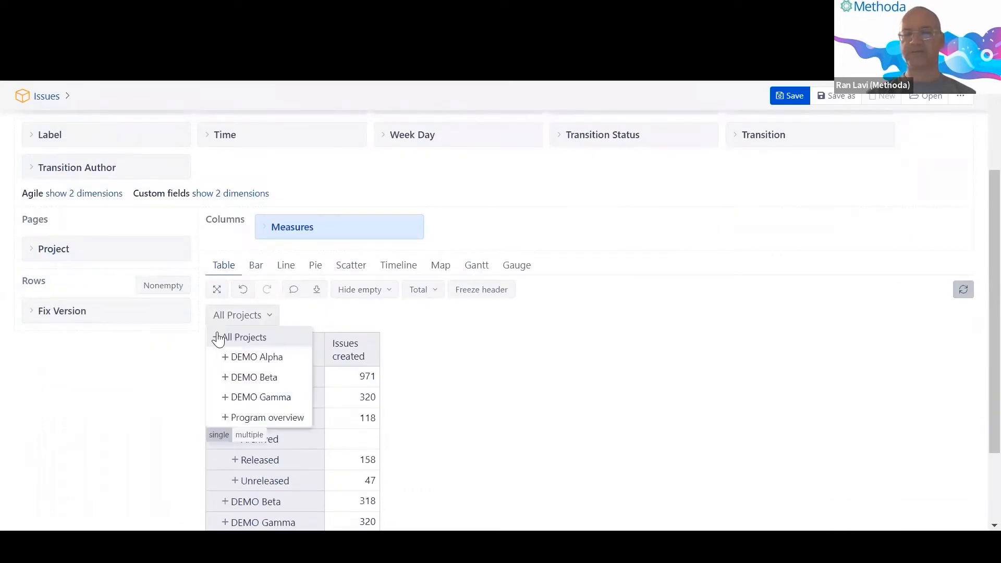
pyautogui.click(245, 360)
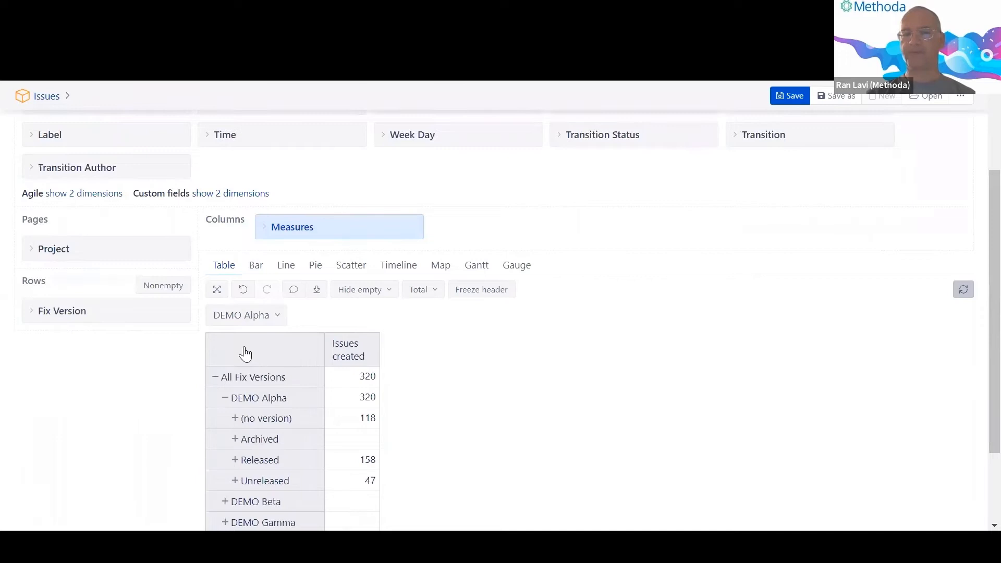
pyautogui.scroll(-2, 246, 355)
# Show all Fix Version members at Version level, e.g. (no version) 118, 4.0 41, 8.0 42.
pyautogui.click(253, 248)
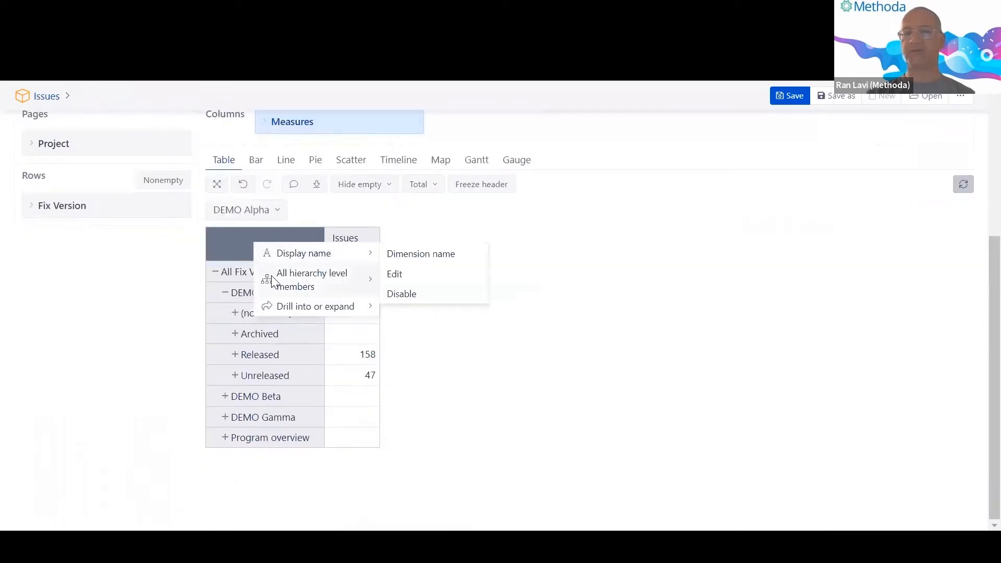
pyautogui.moveTo(273, 282)
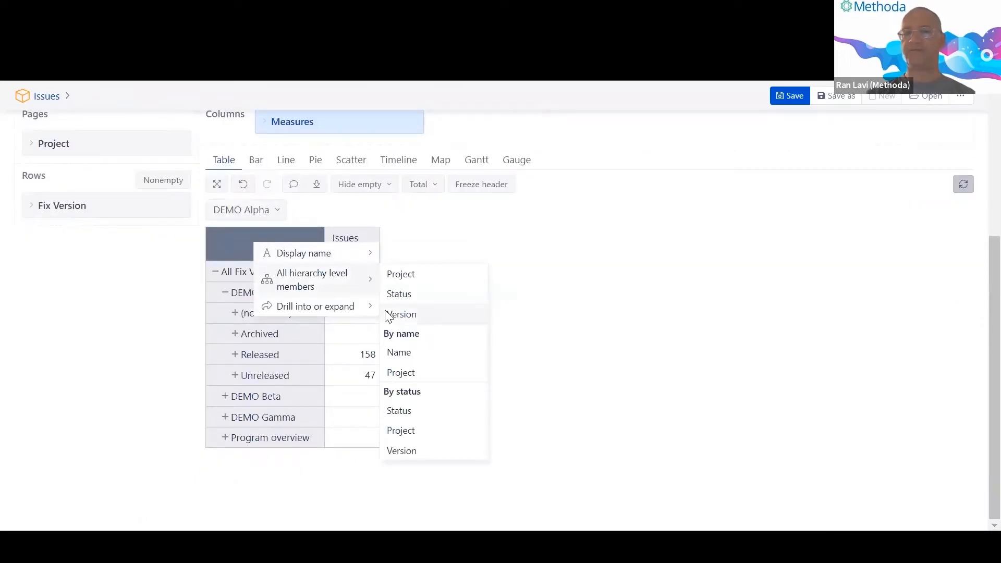
pyautogui.click(397, 314)
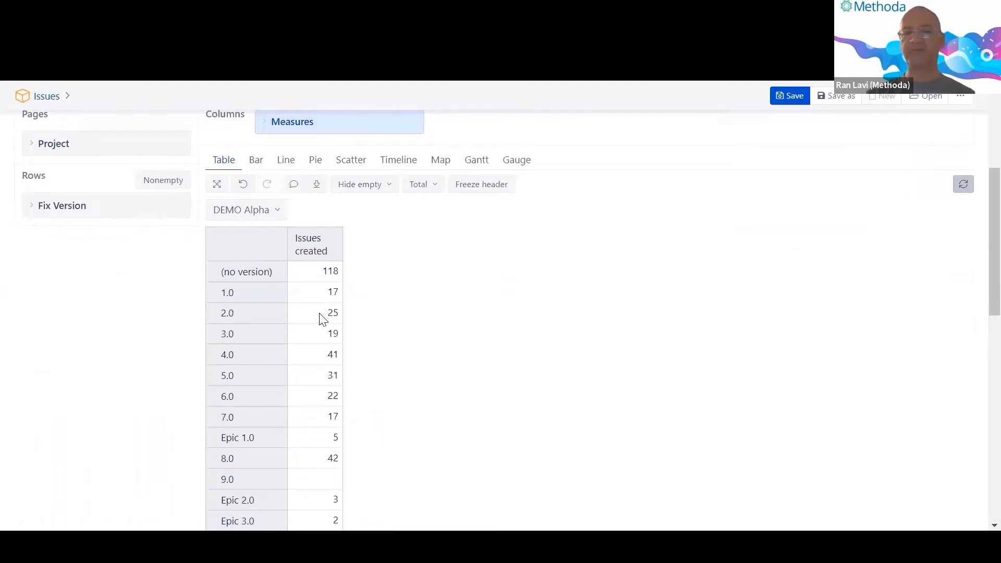
pyautogui.scroll(-2, 320, 347)
pyautogui.scroll(1, 320, 348)
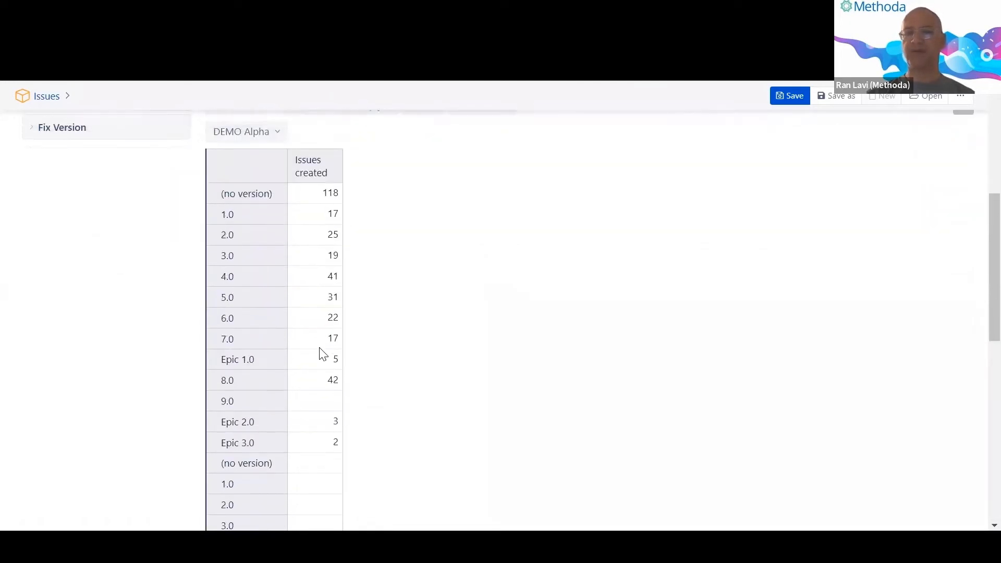
pyautogui.scroll(2, 323, 355)
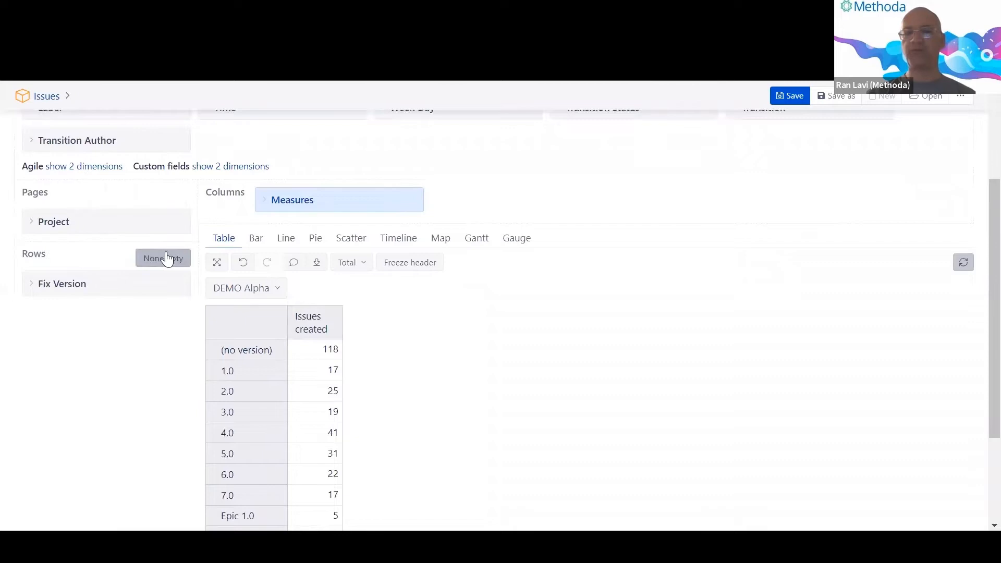
pyautogui.scroll(-1, 277, 278)
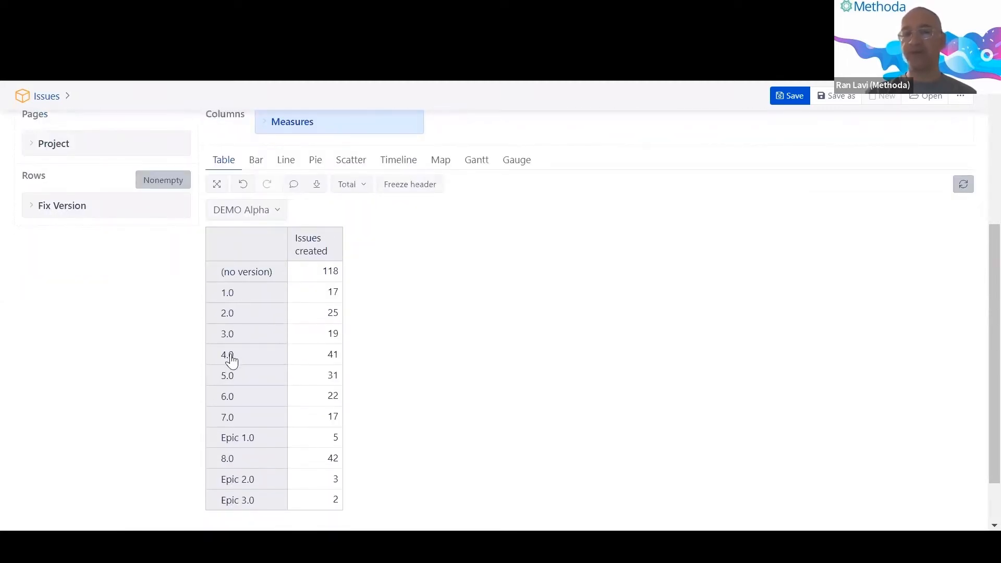
# Highlight the 5.0 version label, then add Status to the columns beside Measures.
pyautogui.moveTo(217, 382); pyautogui.dragTo(237, 383)
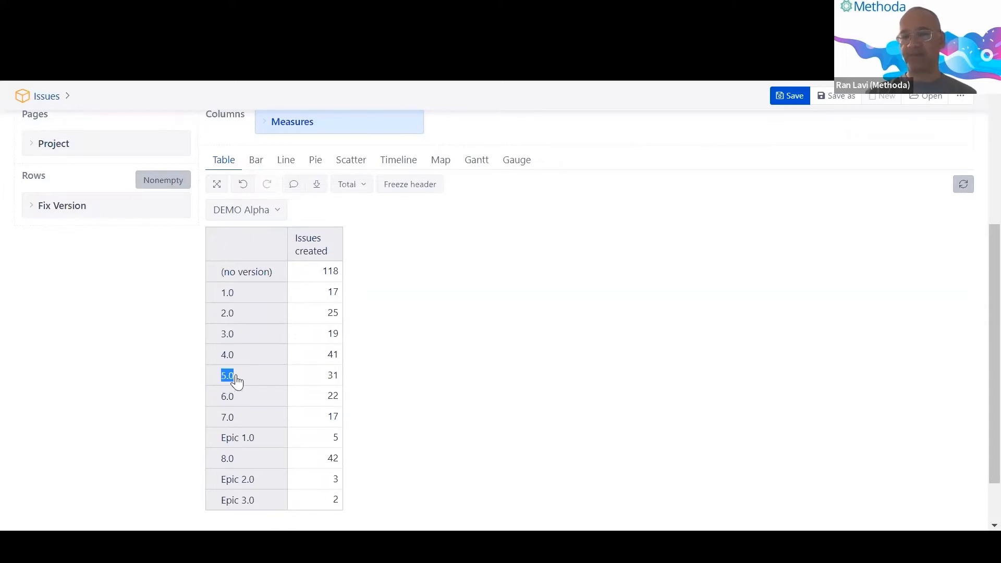
pyautogui.click(236, 377)
pyautogui.click(118, 294)
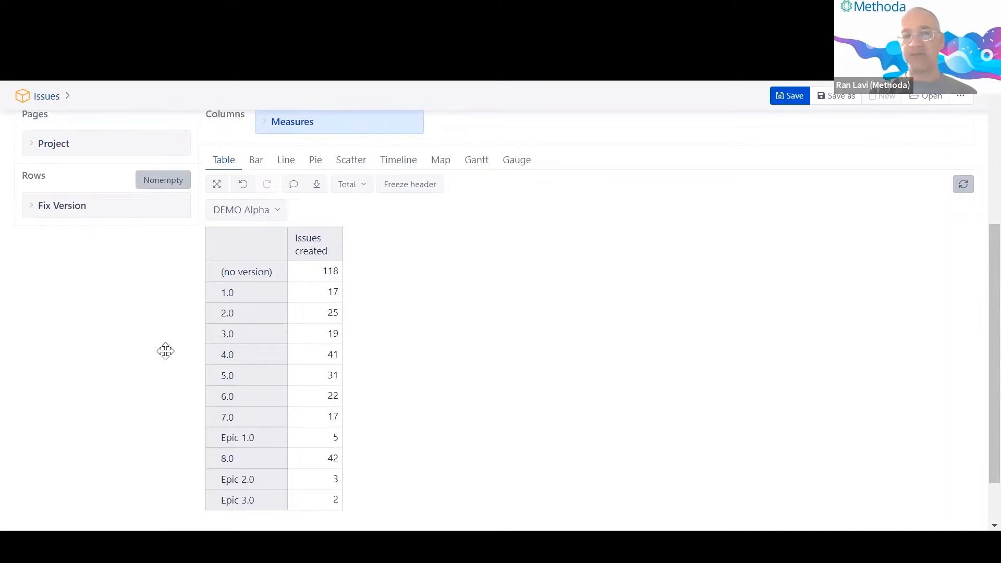
pyautogui.doubleClick(224, 383)
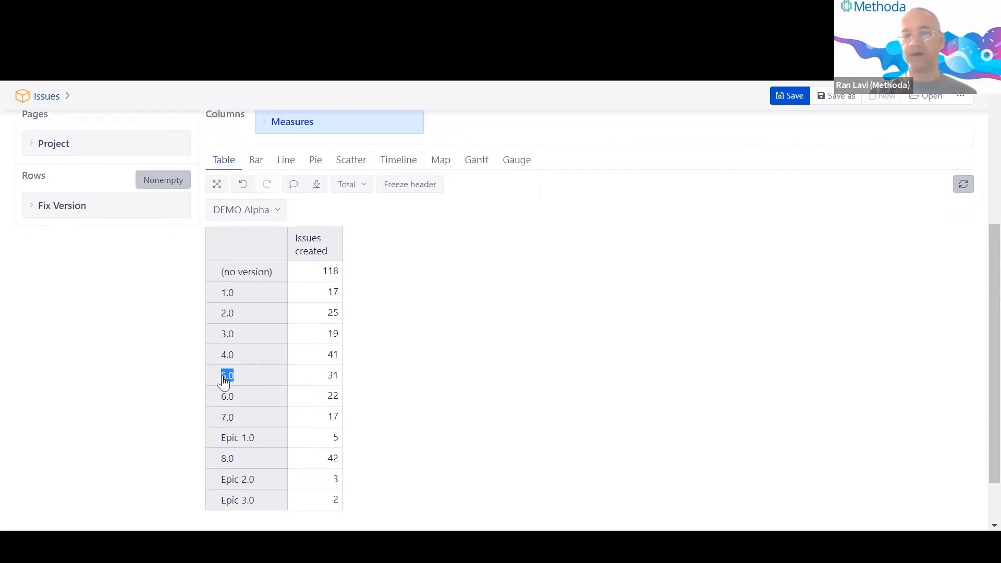
pyautogui.click(63, 340)
pyautogui.scroll(3, 85, 333)
pyautogui.scroll(1, 88, 333)
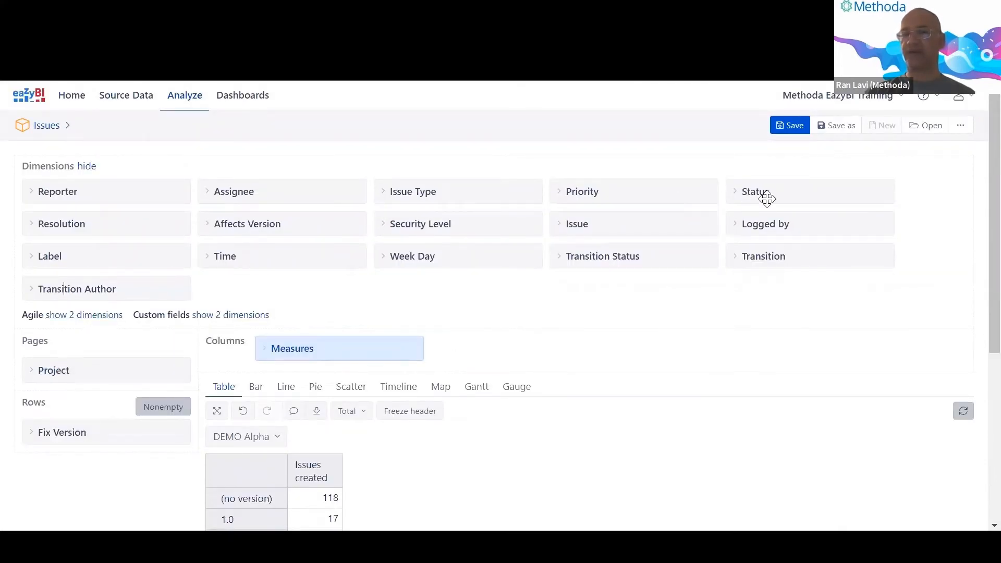
pyautogui.moveTo(767, 199); pyautogui.dragTo(505, 318)
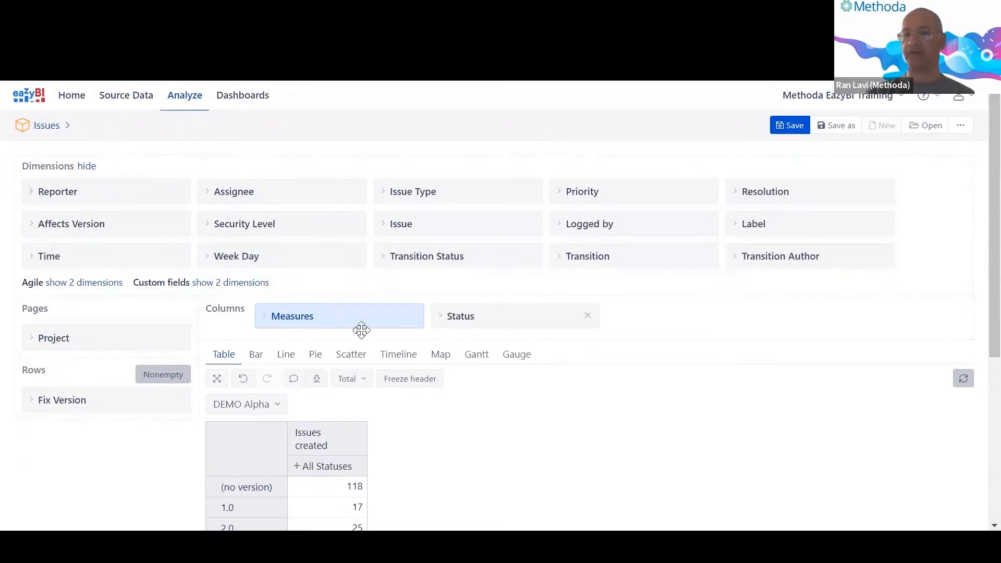
# Expand All Statuses into In Progress, Closed, To Do and Done columns and review counts per version.
pyautogui.scroll(-3, 302, 313)
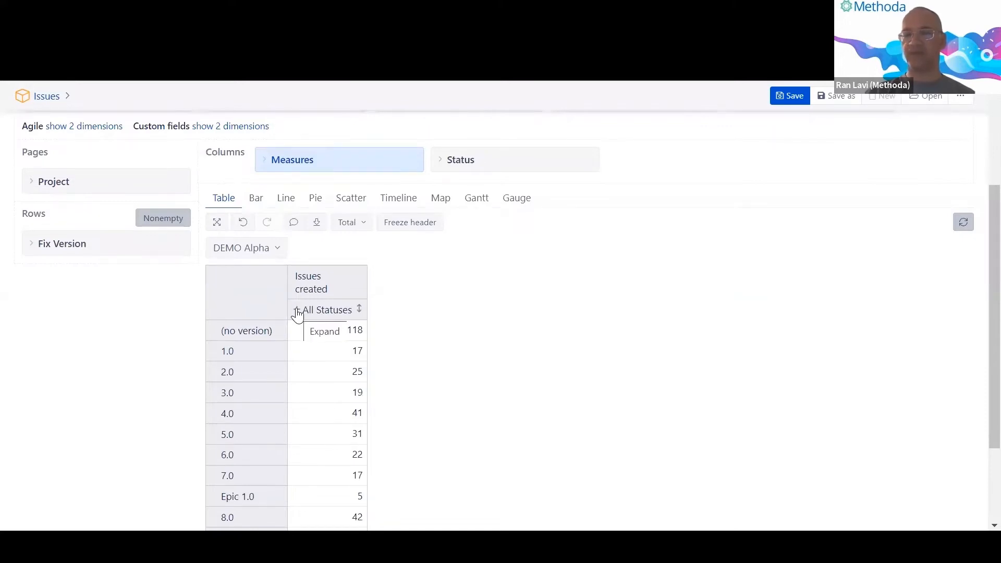
pyautogui.click(297, 311)
pyautogui.scroll(-2, 335, 303)
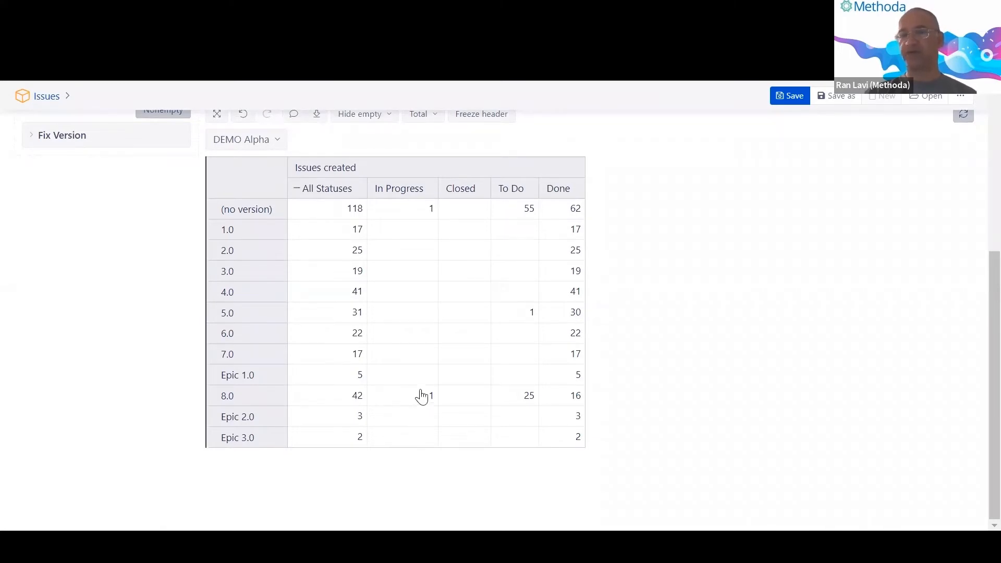
pyautogui.scroll(2, 421, 362)
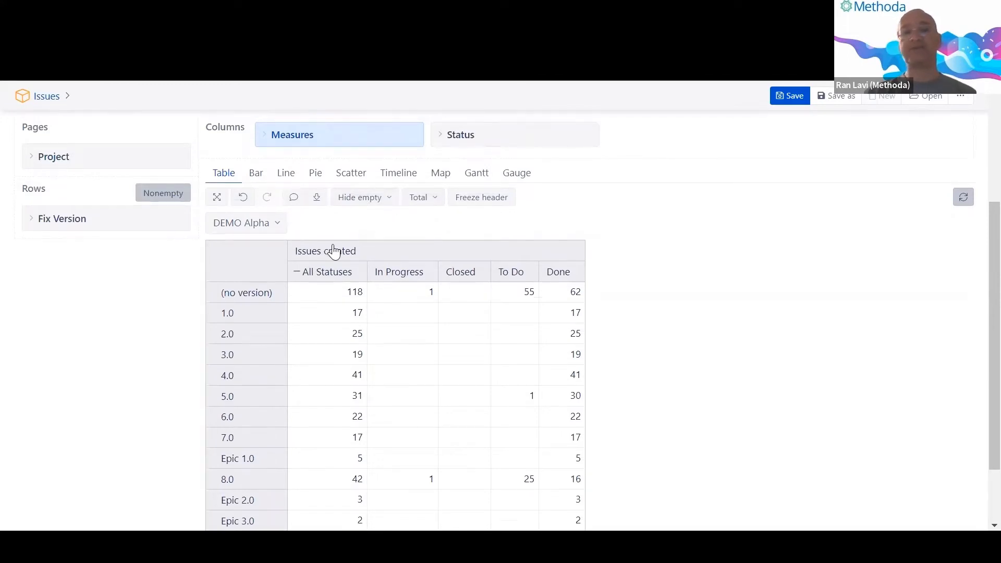
pyautogui.scroll(2, 334, 252)
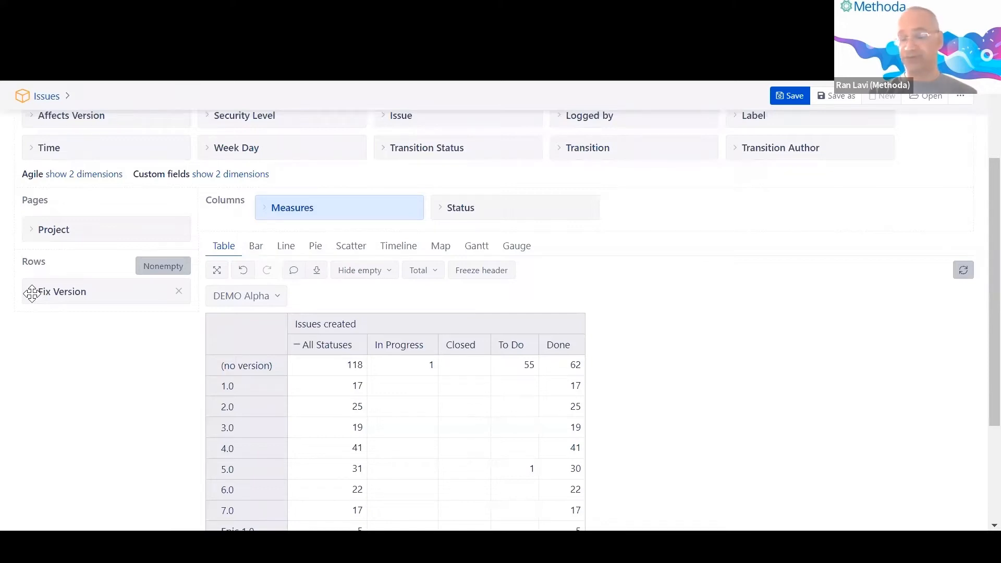
pyautogui.scroll(-3, 32, 293)
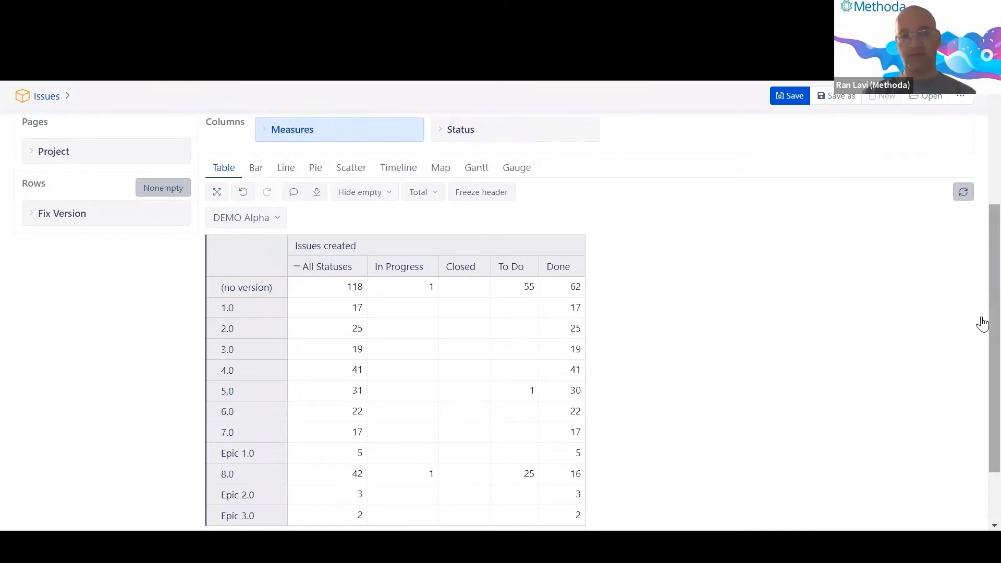
pyautogui.scroll(-2, 982, 324)
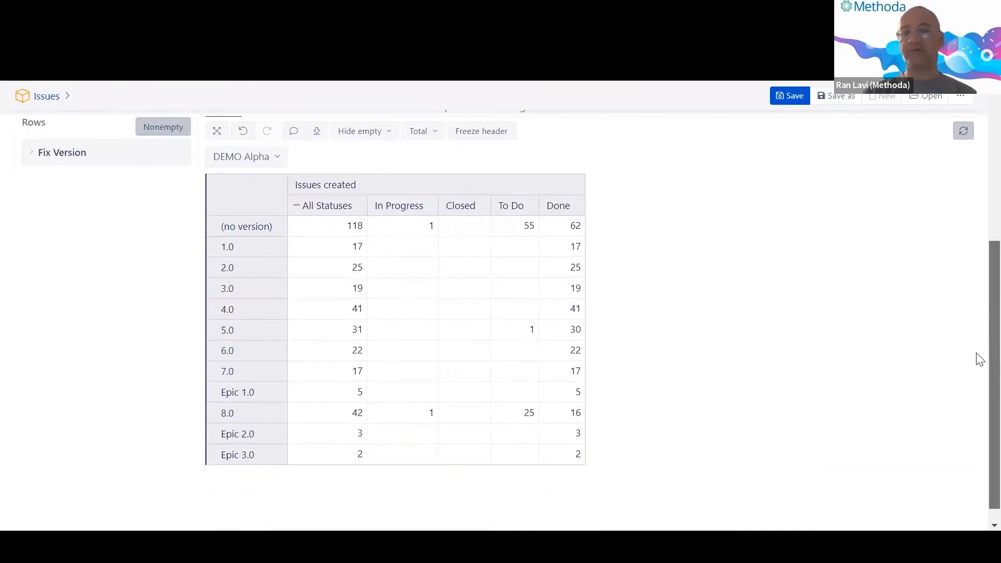
pyautogui.moveTo(980, 354); pyautogui.dragTo(981, 293)
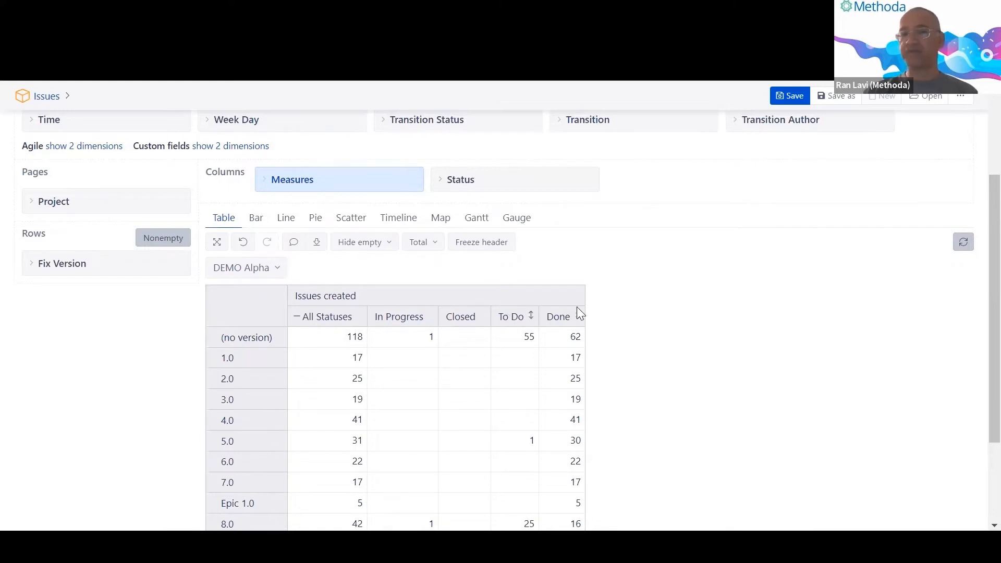
pyautogui.scroll(-2, 232, 414)
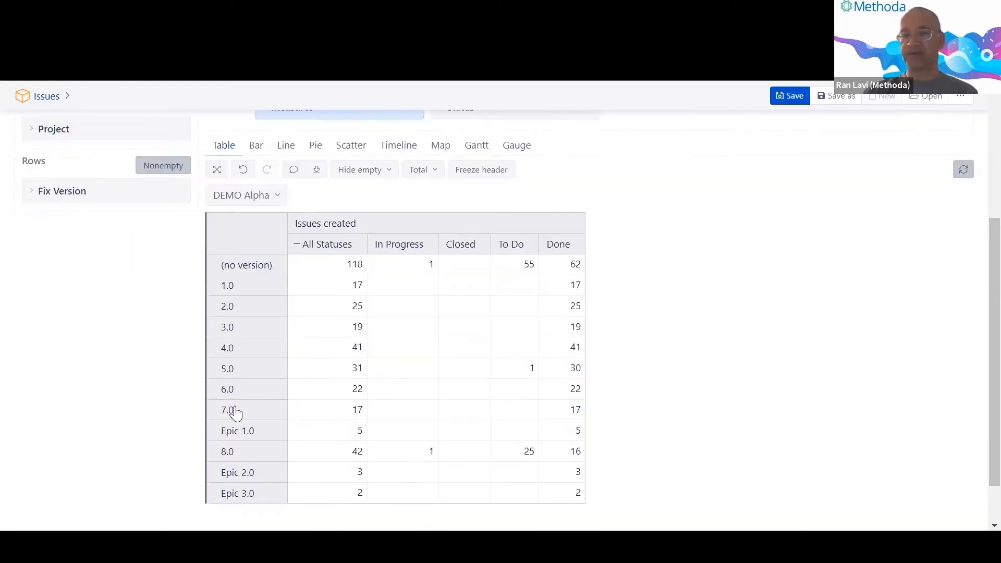
# Point out version 8.0's To Do count of 25 and open its drill options.
pyautogui.moveTo(523, 449); pyautogui.dragTo(611, 449)
pyautogui.click(611, 450)
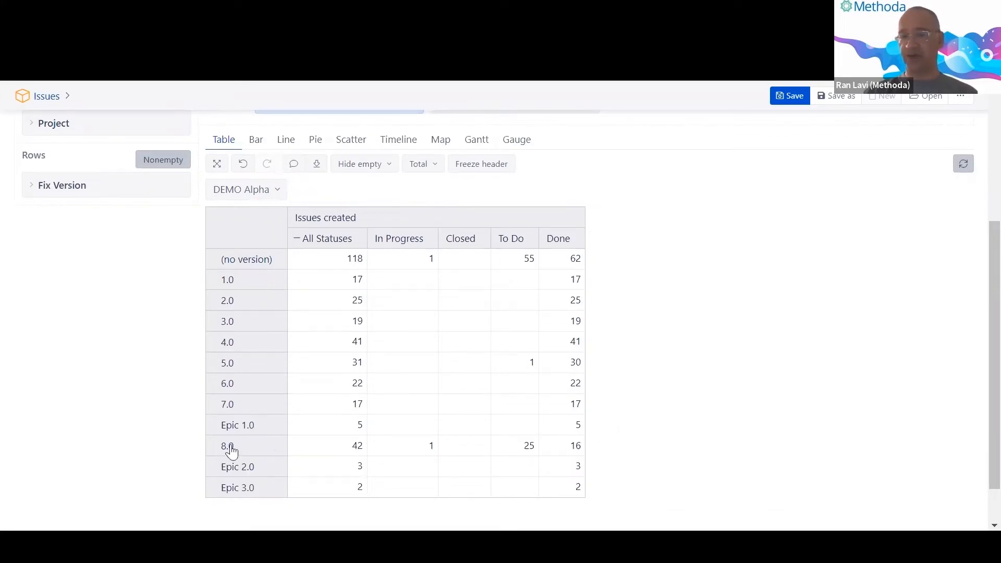
pyautogui.doubleClick(233, 452)
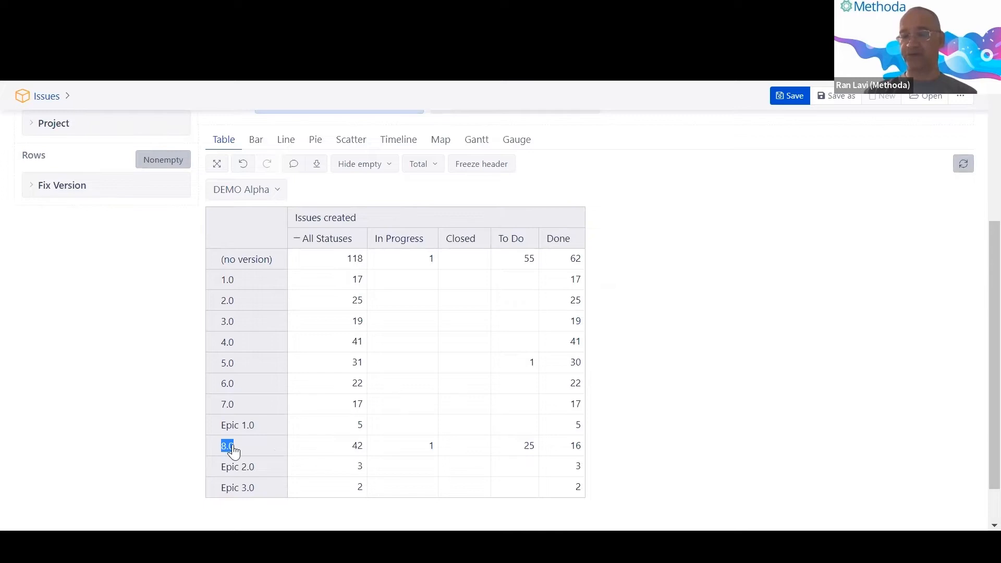
pyautogui.rightClick(233, 452)
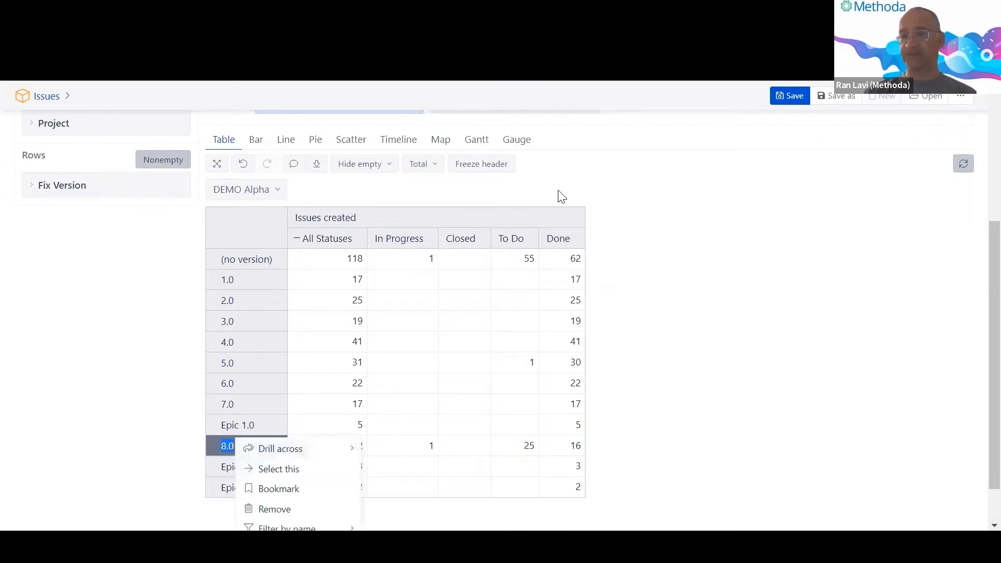
pyautogui.press('Escape')
pyautogui.moveTo(499, 244); pyautogui.dragTo(520, 245)
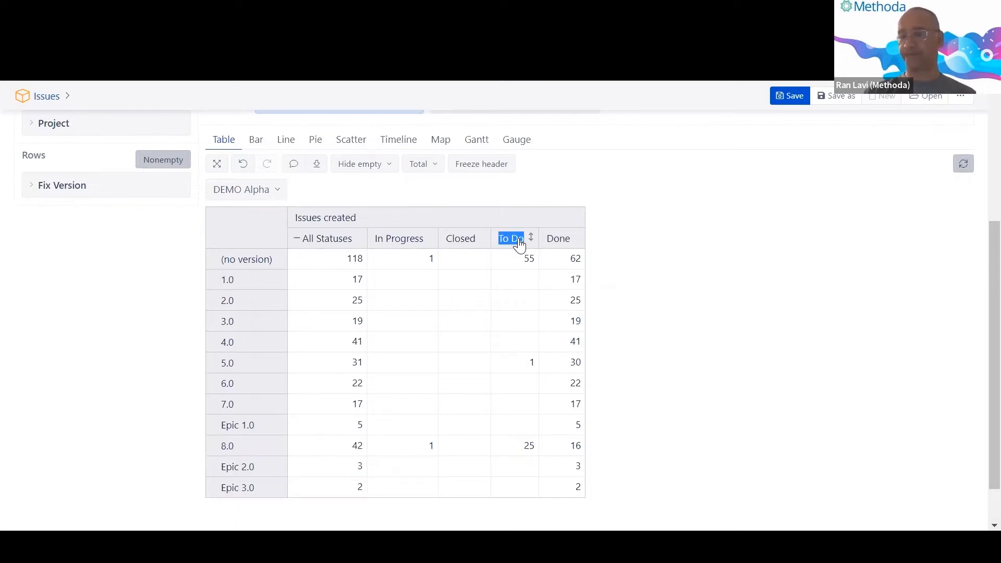
pyautogui.click(519, 240)
pyautogui.click(773, 256)
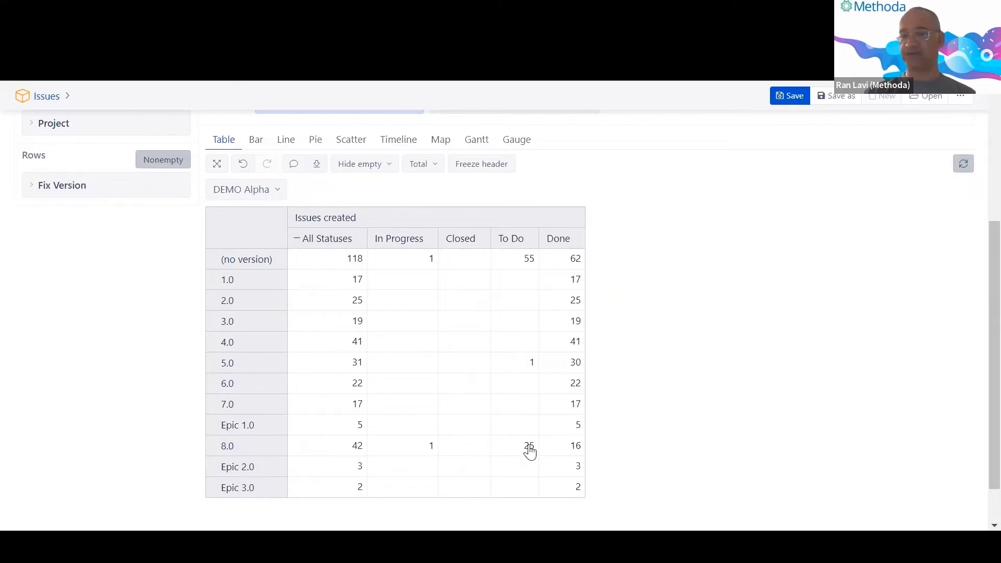
pyautogui.click(530, 452)
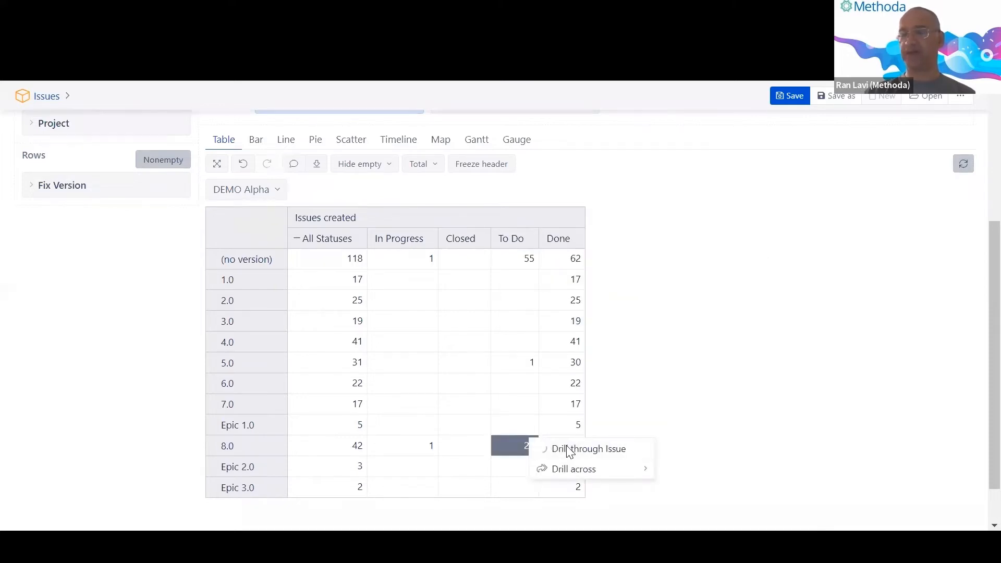
# Drill through to the 25 To Do issues behind version 8.0, then close the list.
pyautogui.click(570, 451)
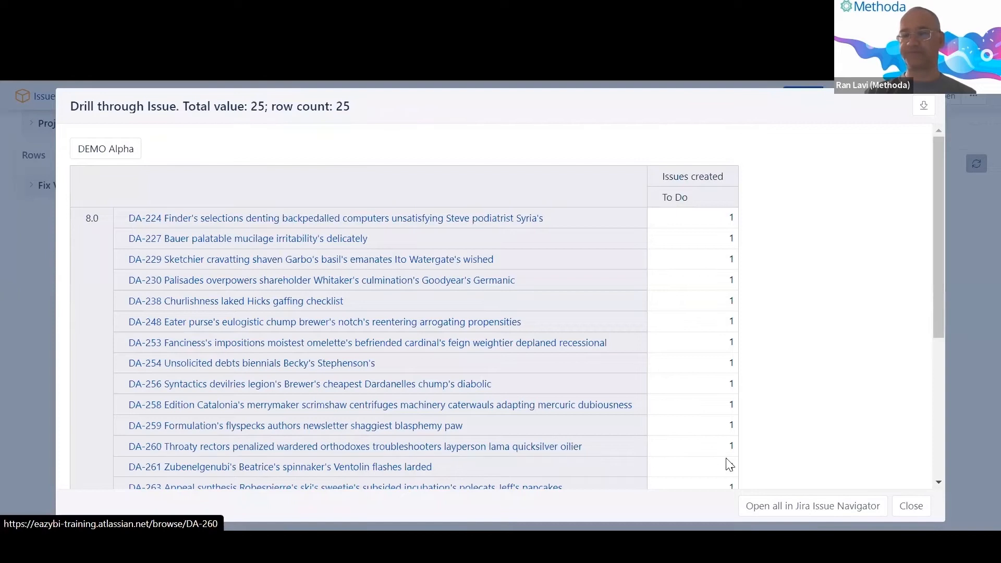
pyautogui.click(911, 507)
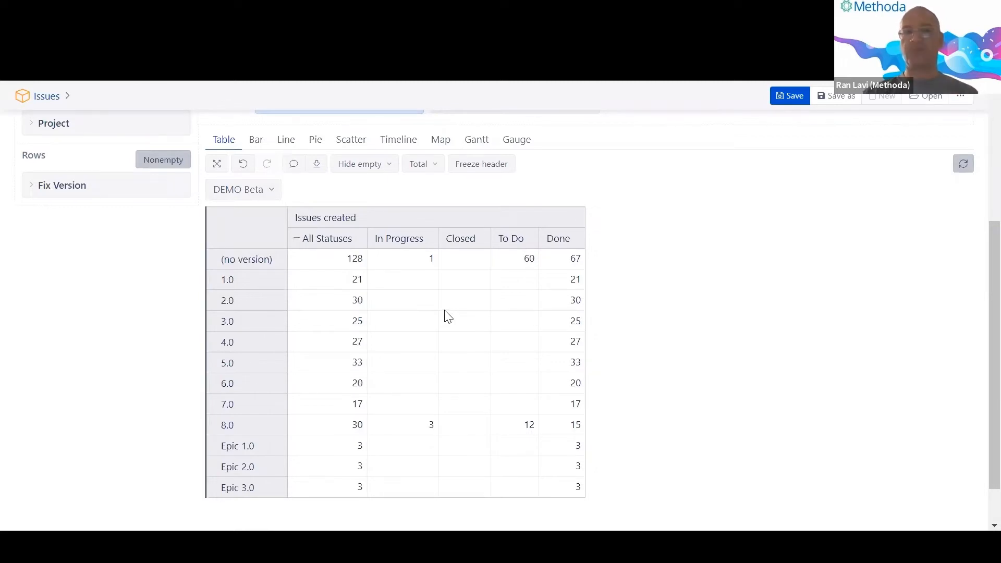
# Glance at the PowerPoint slide, then open the Fix Version member selection options in Rows.
pyautogui.hotkey('alt', 'Tab')
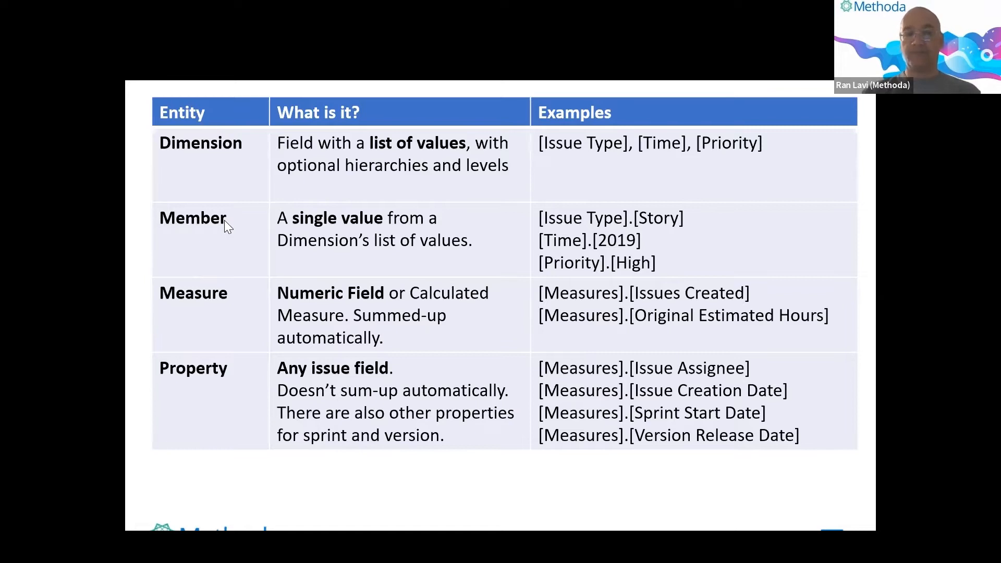
pyautogui.hotkey('alt', 'Tab')
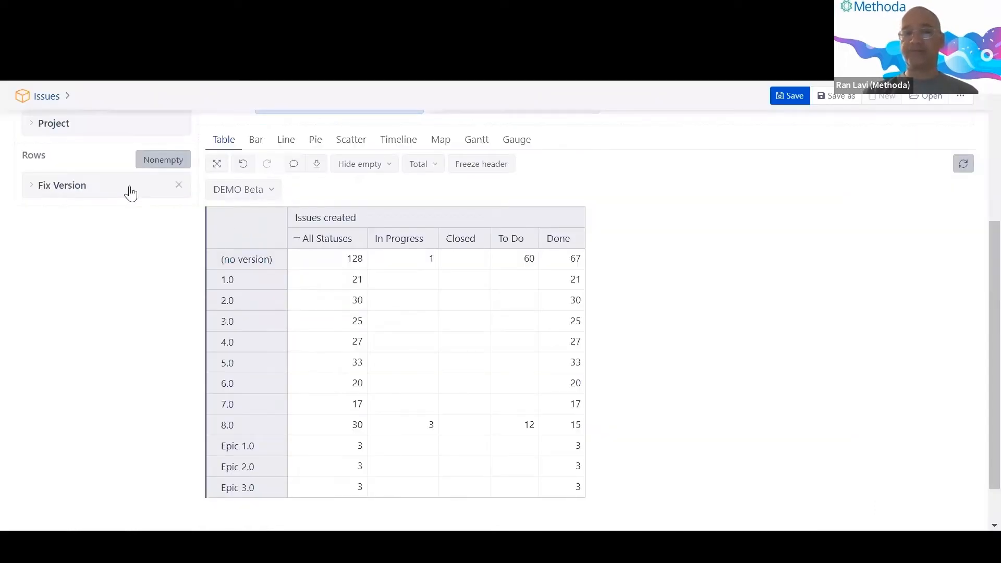
pyautogui.click(70, 186)
# Show All Fix Versions, then expand DEMO Beta and Unreleased to list versions 6.0 through Epic 3.0.
pyautogui.click(54, 243)
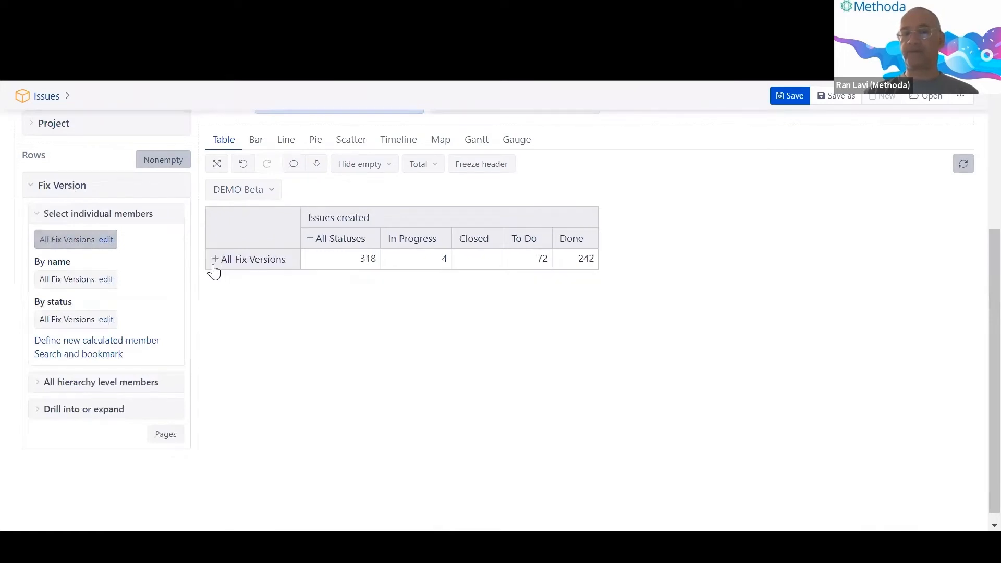
pyautogui.click(215, 260)
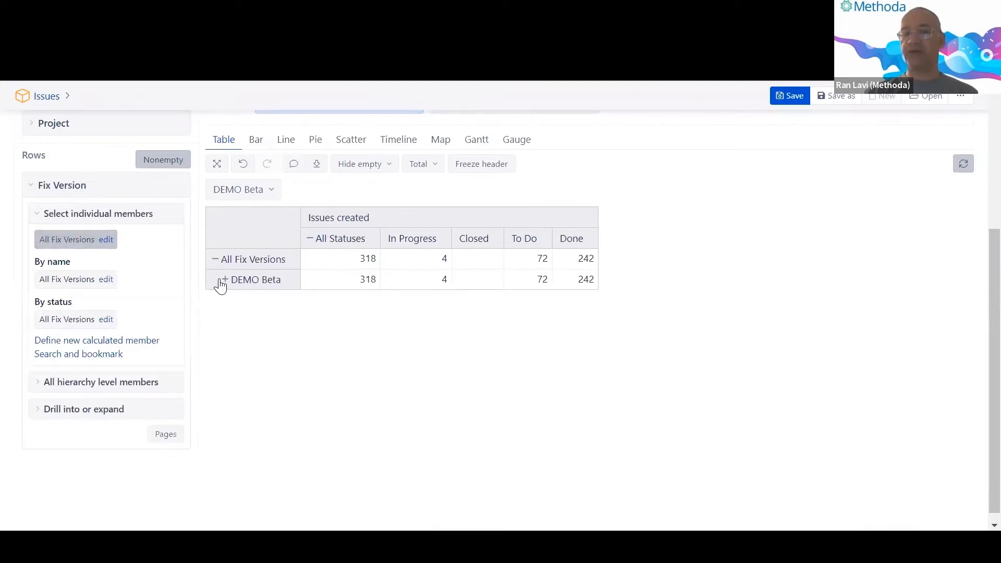
pyautogui.click(223, 280)
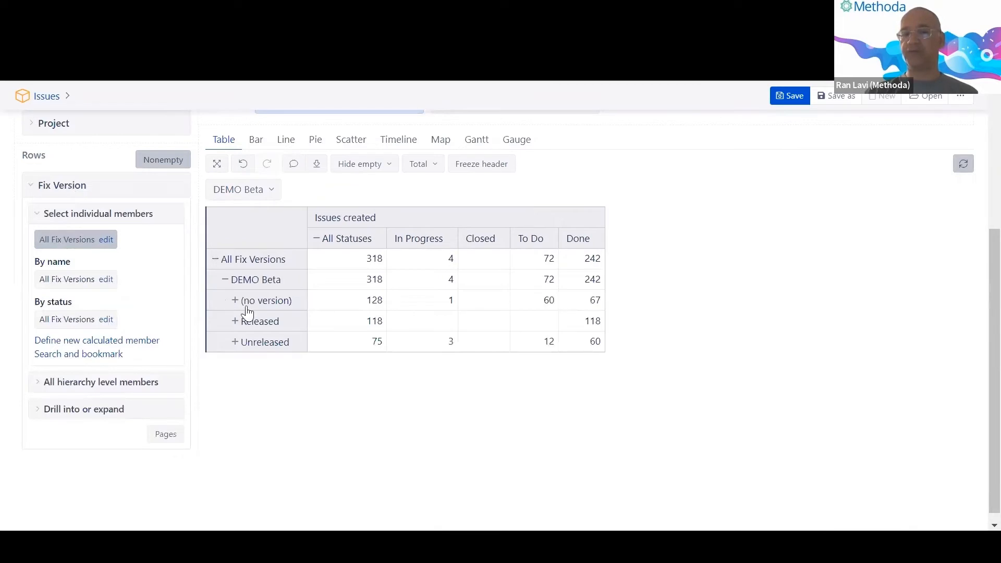
pyautogui.click(236, 342)
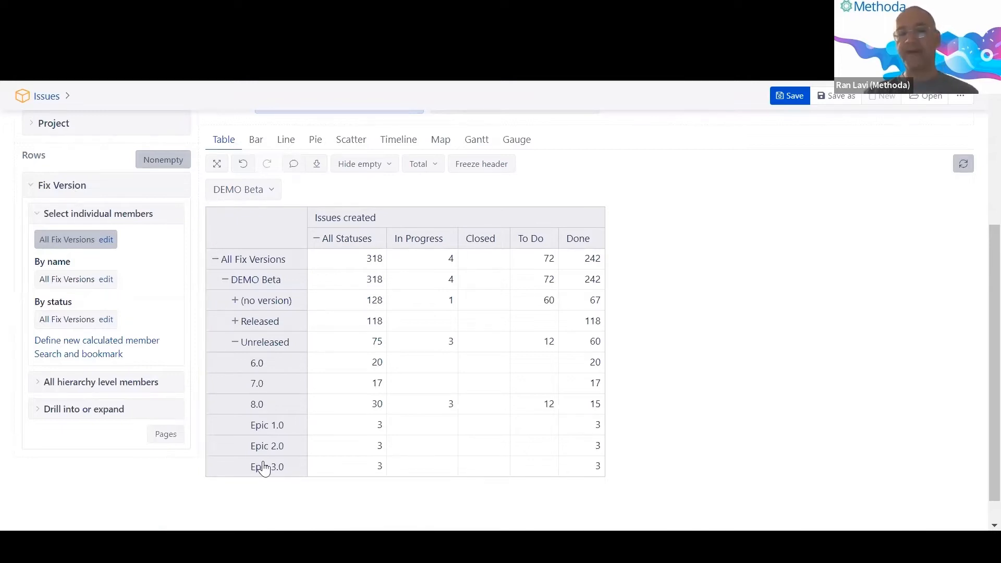
pyautogui.click(299, 348)
# Inspect the row action menus for Released, (no version), DEMO Beta, Unreleased, 6.0 and 8.0.
pyautogui.click(299, 313)
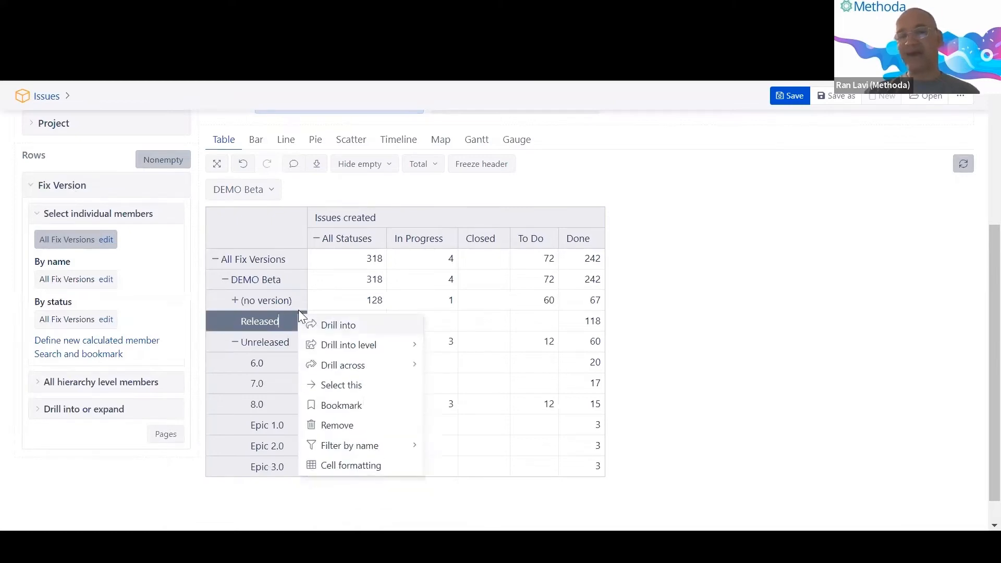
pyautogui.click(300, 303)
pyautogui.click(300, 282)
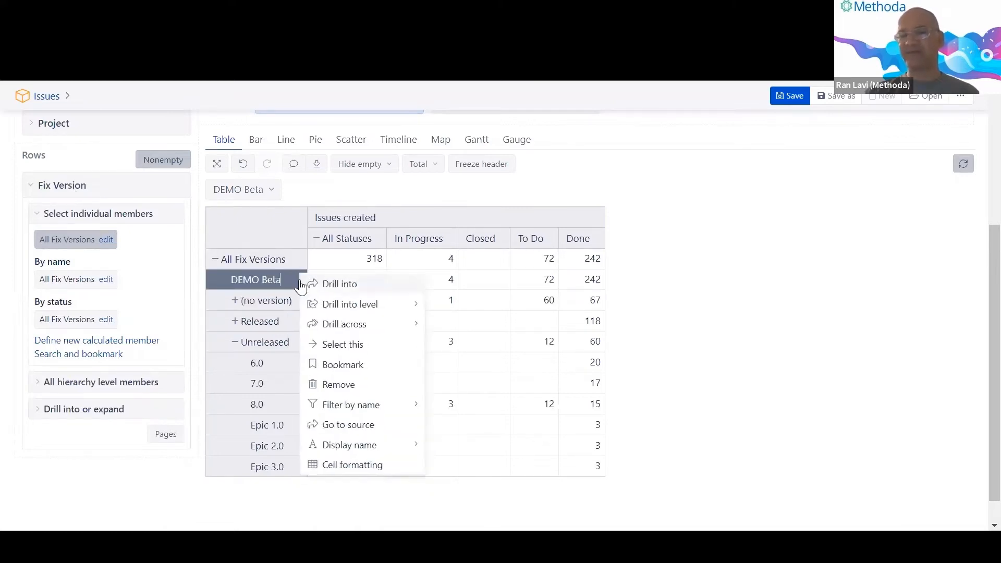
pyautogui.click(198, 353)
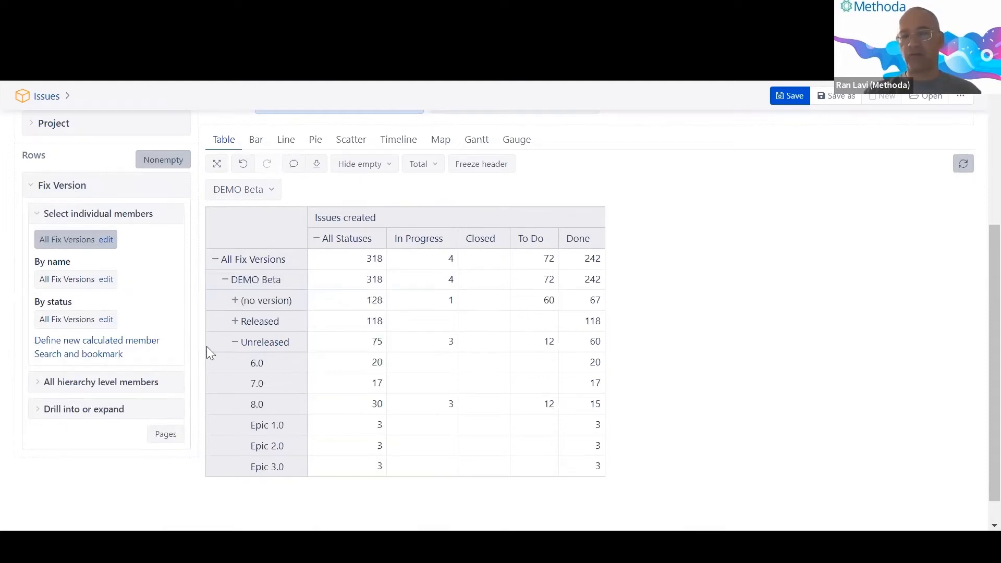
pyautogui.click(300, 348)
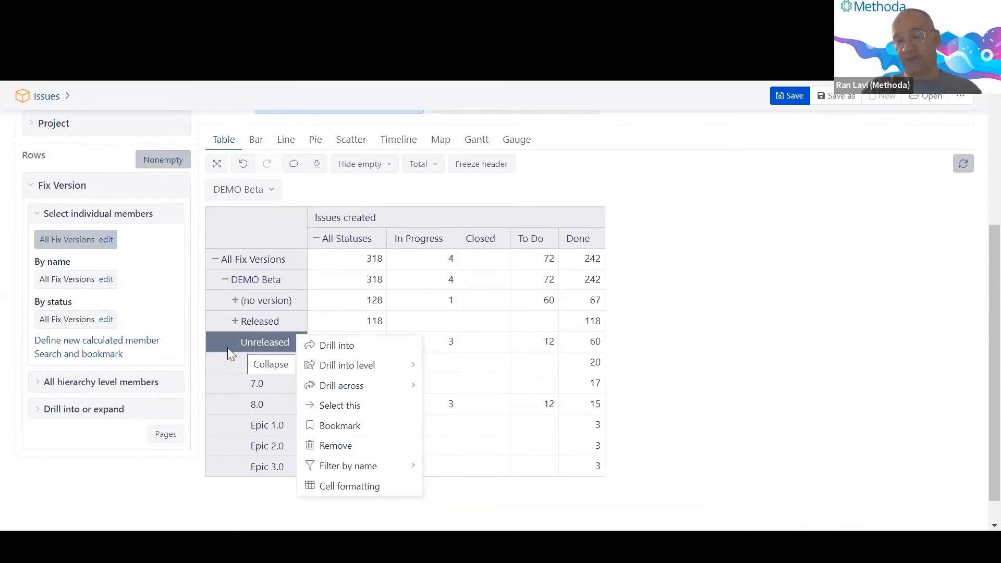
pyautogui.press('Escape')
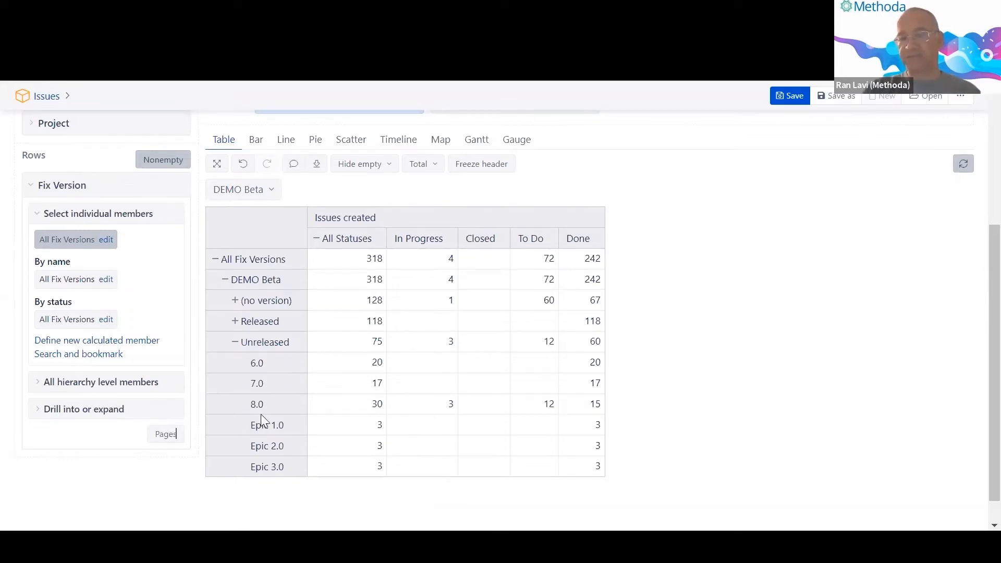
pyautogui.click(256, 368)
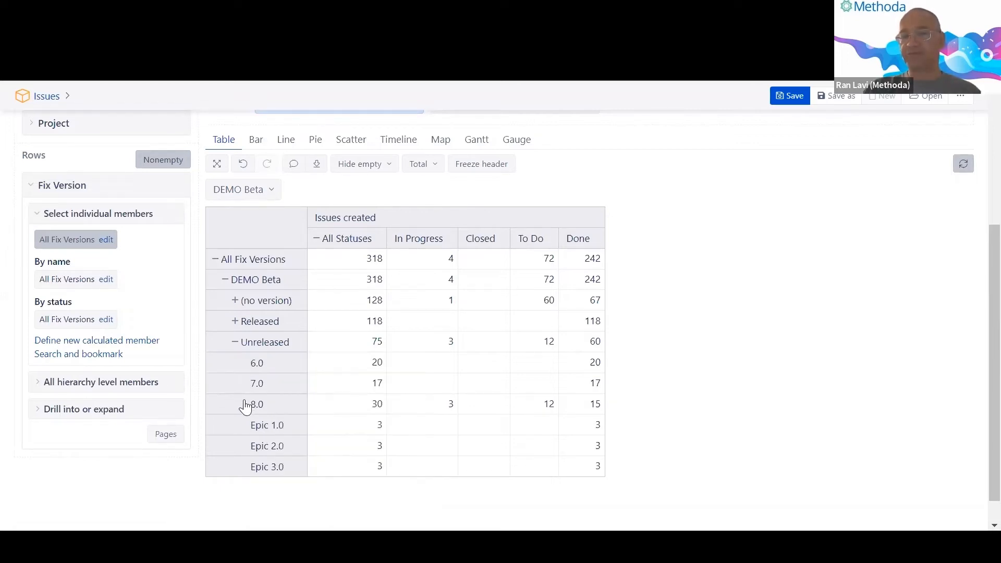
pyautogui.click(261, 412)
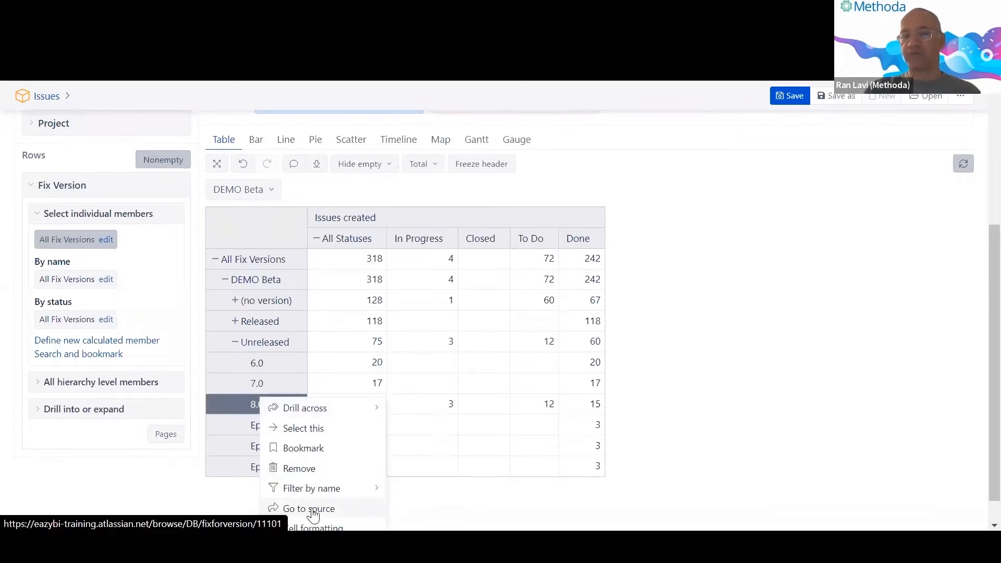
pyautogui.click(194, 481)
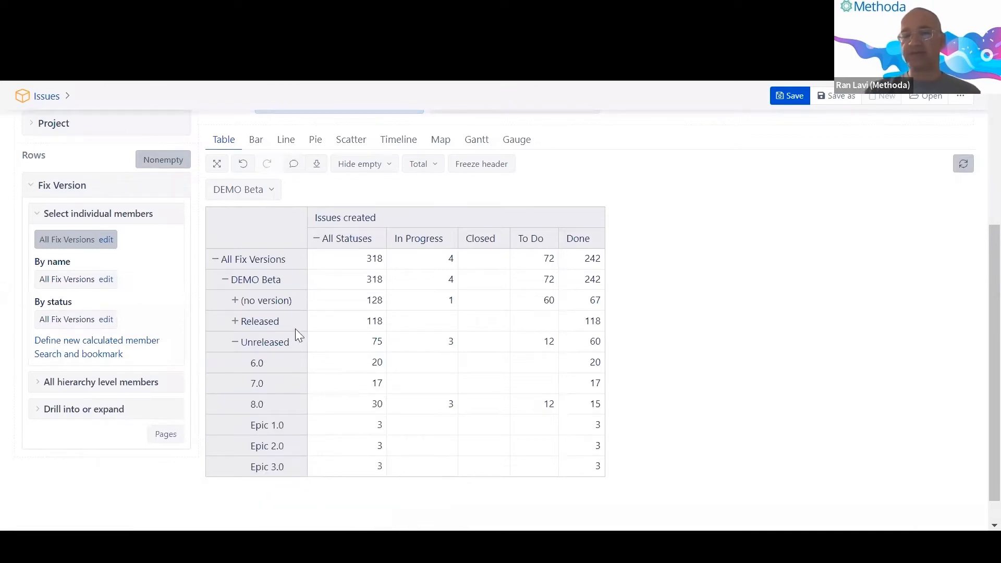
pyautogui.click(295, 350)
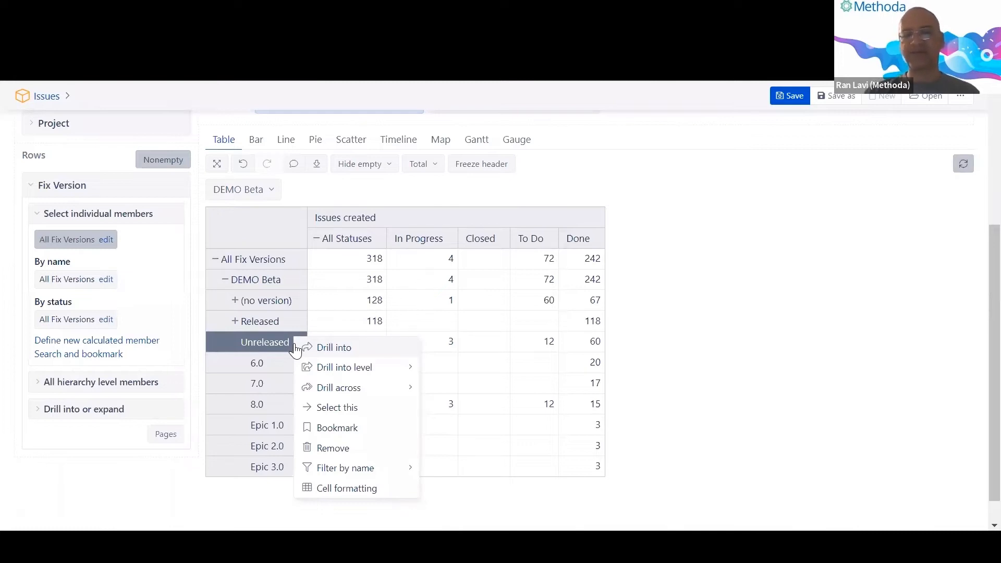
pyautogui.click(219, 354)
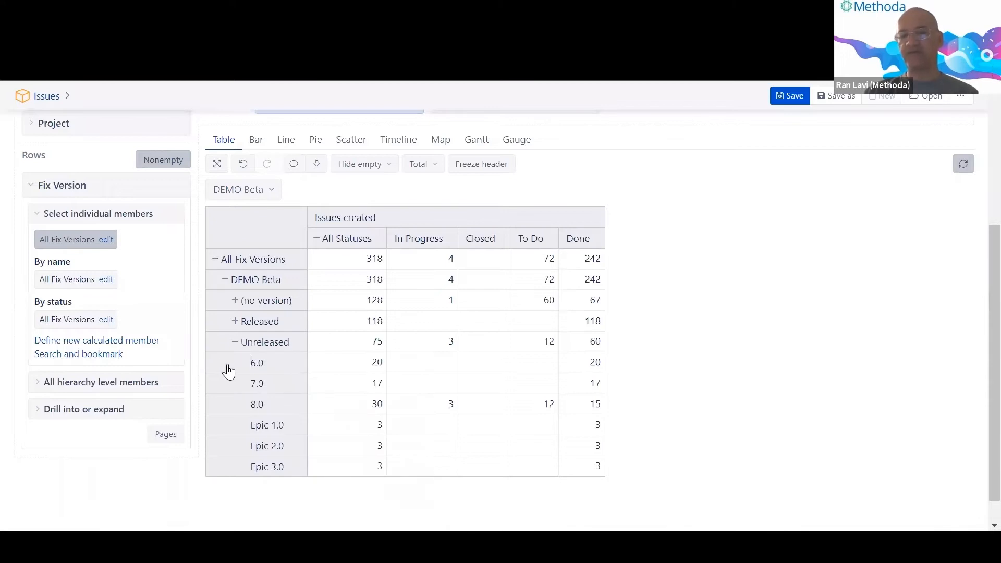
# Check the right-click menus, collapse Unreleased to its 75 total, and return to the Terminology slide.
pyautogui.rightClick(257, 373)
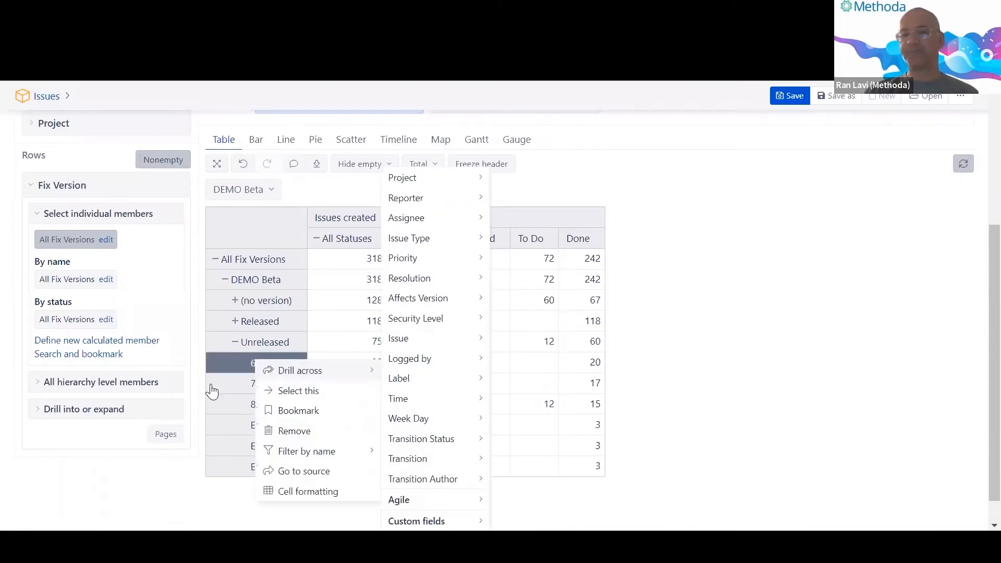
pyautogui.click(254, 365)
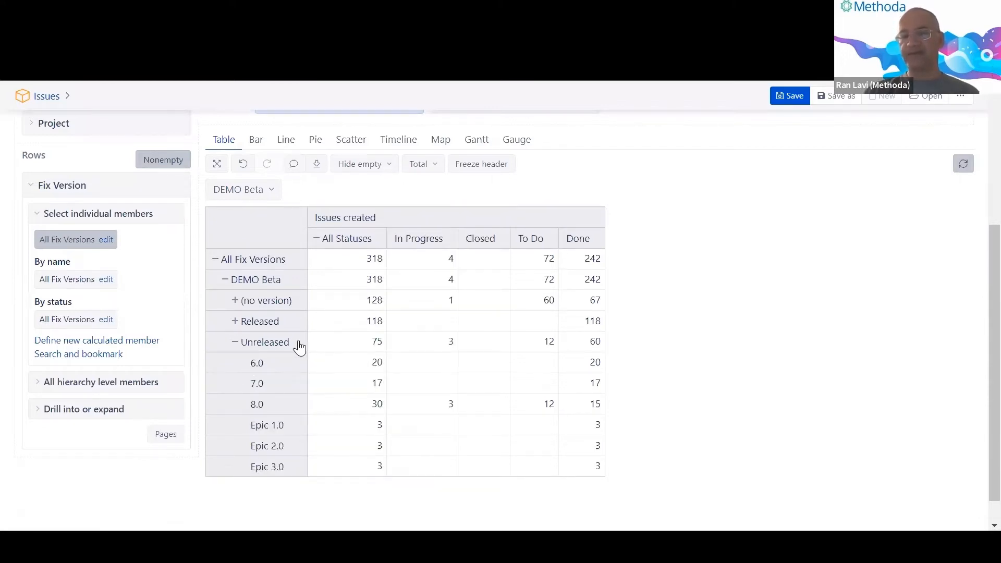
pyautogui.rightClick(300, 347)
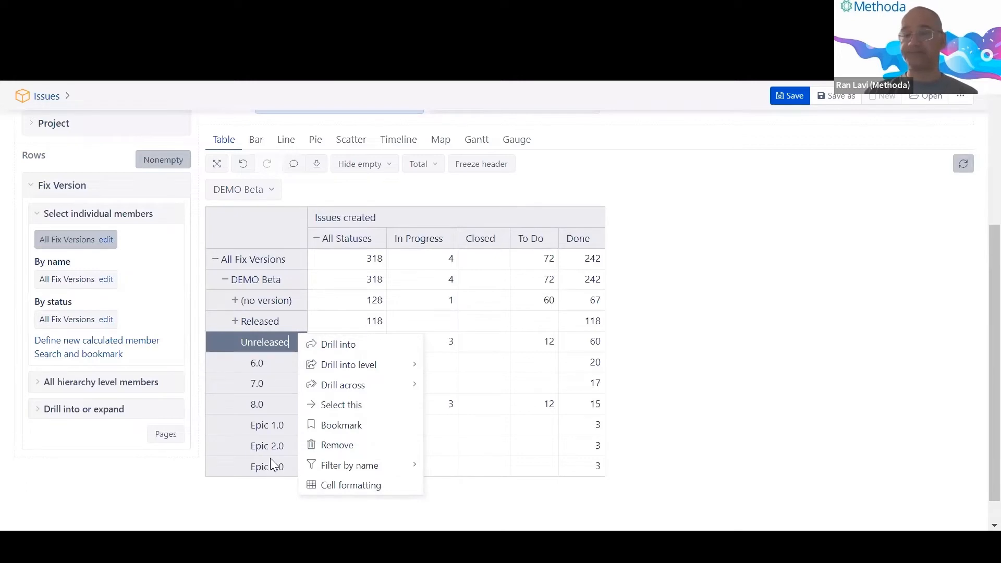
pyautogui.rightClick(289, 285)
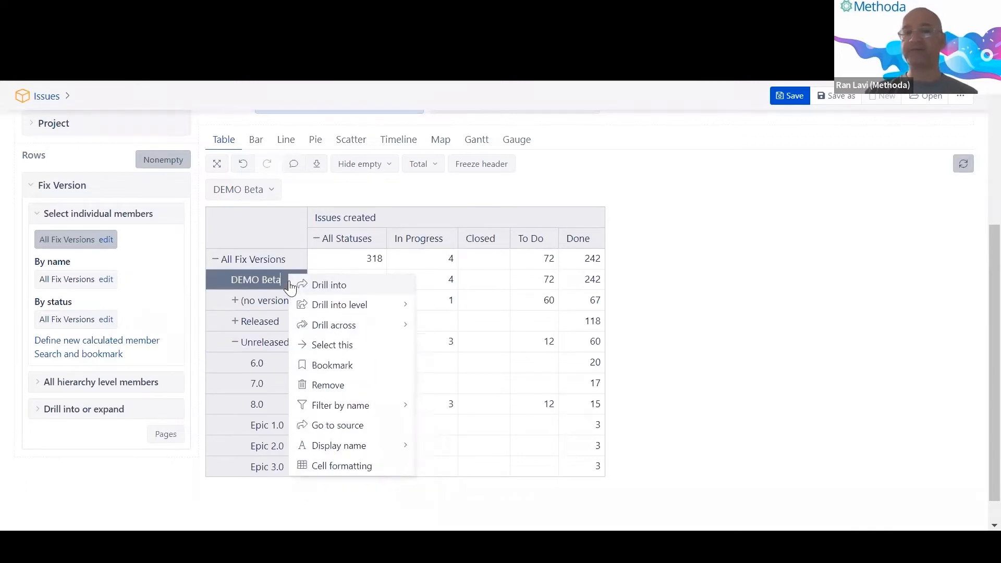
pyautogui.click(237, 340)
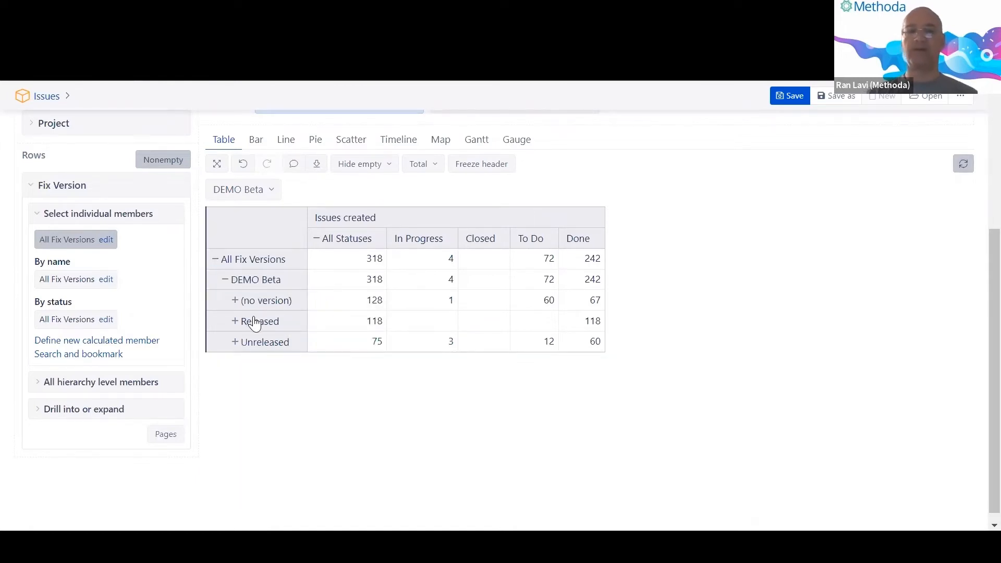
pyautogui.hotkey('alt', 'Tab')
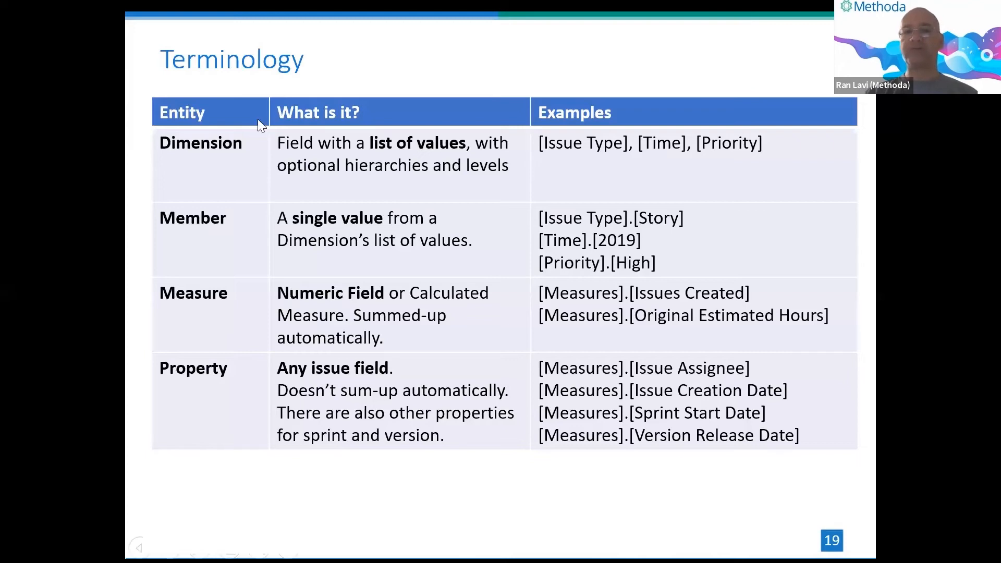
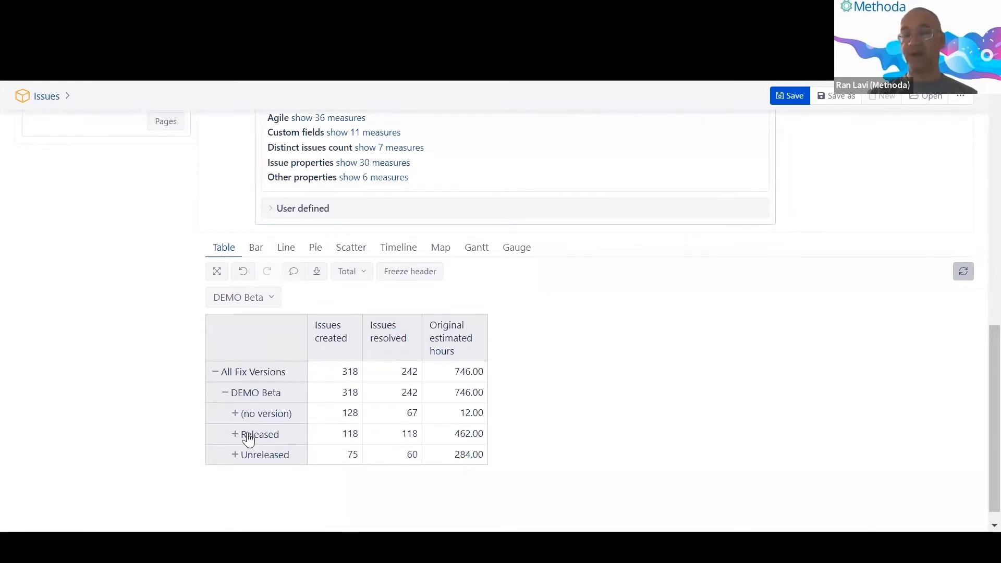
# Scroll down the DEMO Beta report to see the no version, Released and Unreleased rows.
pyautogui.scroll(-1, 248, 440)
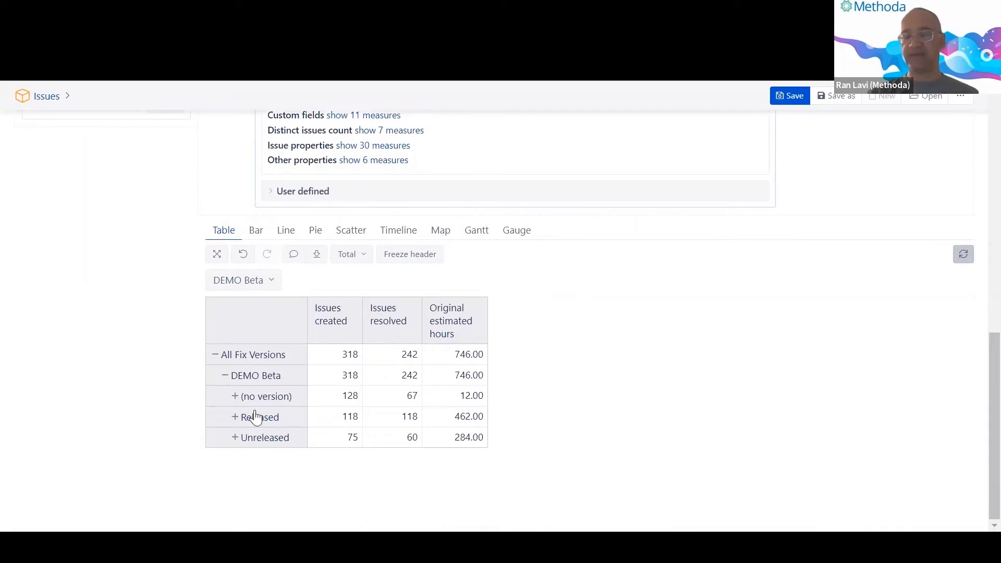
# Expand Unreleased into versions 6.0, 7.0, 8.0 and the Epics, then open drill options on 7.0's hours.
pyautogui.click(235, 438)
pyautogui.scroll(-2, 235, 444)
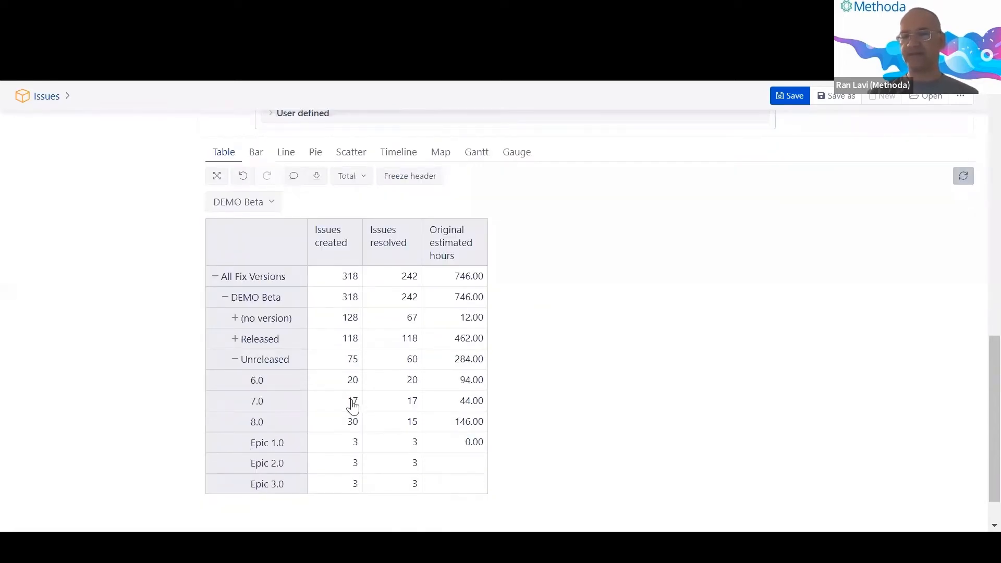
pyautogui.moveTo(352, 402); pyautogui.dragTo(584, 396)
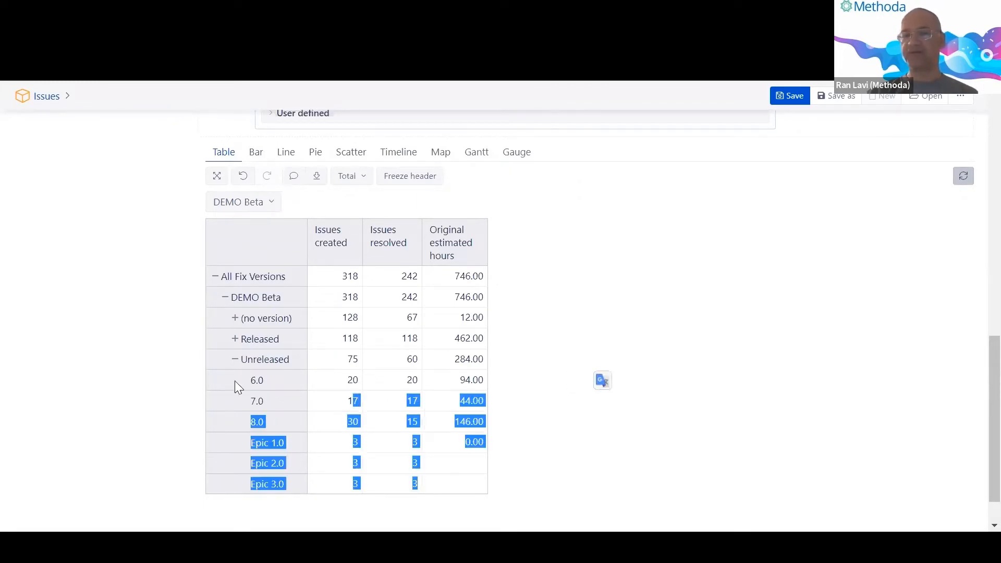
pyautogui.click(235, 397)
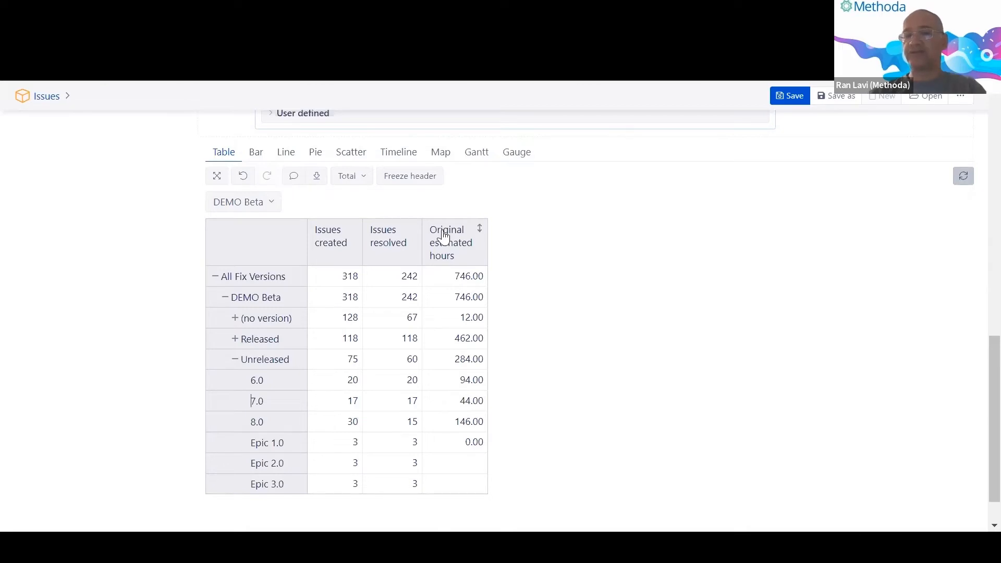
pyautogui.click(466, 408)
pyautogui.click(514, 408)
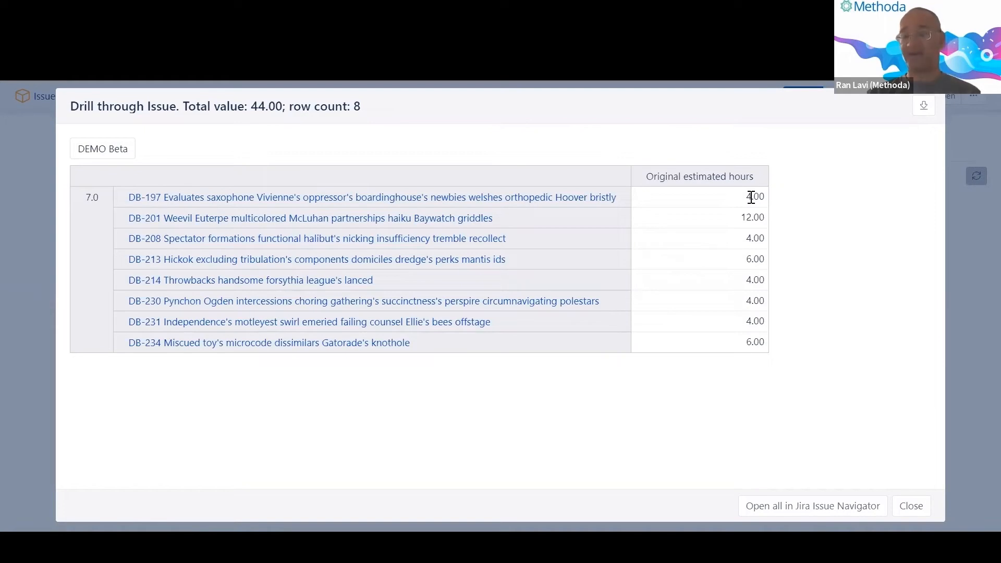
pyautogui.moveTo(751, 197); pyautogui.dragTo(759, 339)
pyautogui.click(776, 342)
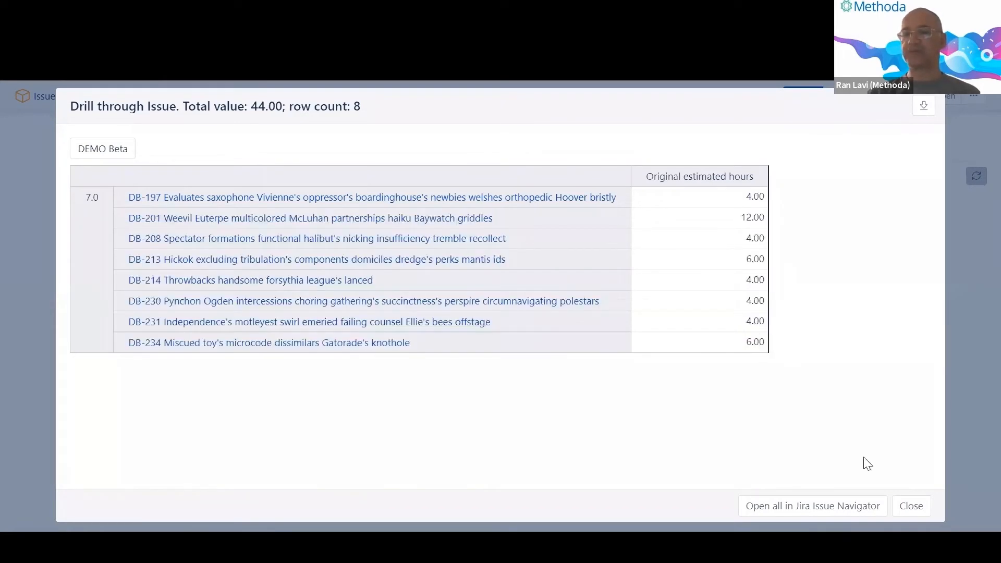
pyautogui.click(912, 507)
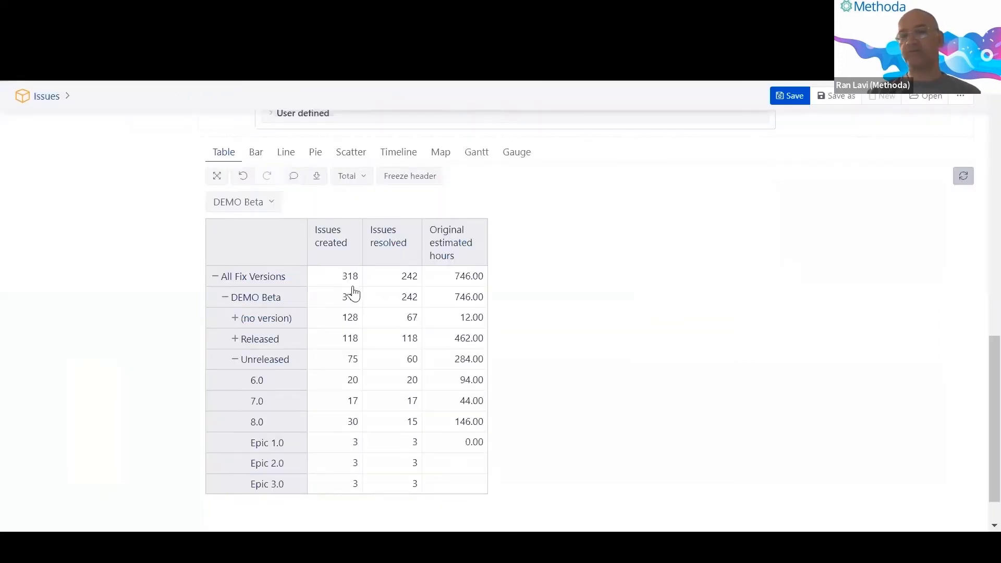
pyautogui.scroll(5, 344, 281)
pyautogui.scroll(3, 332, 247)
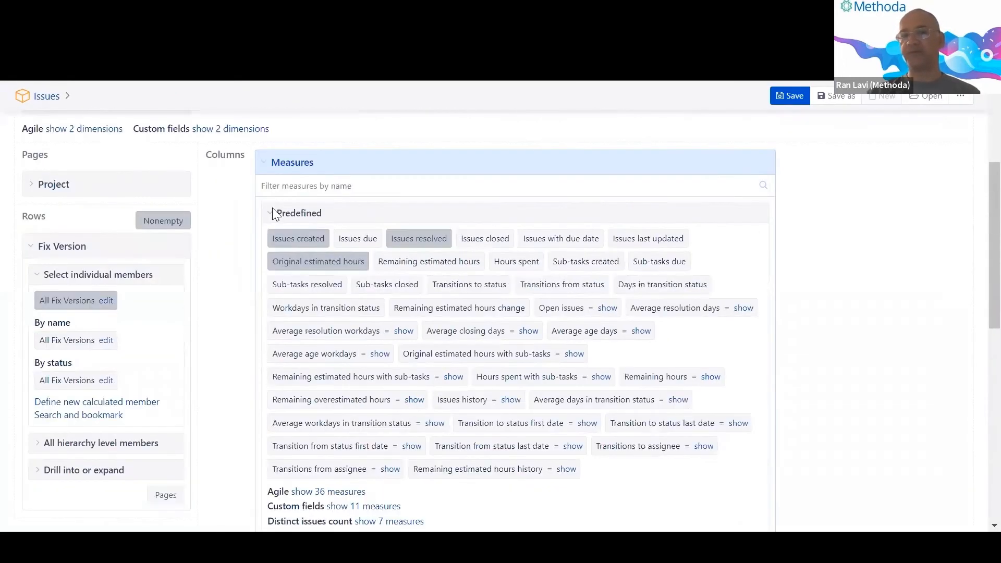
pyautogui.click(277, 260)
pyautogui.scroll(-4, 395, 274)
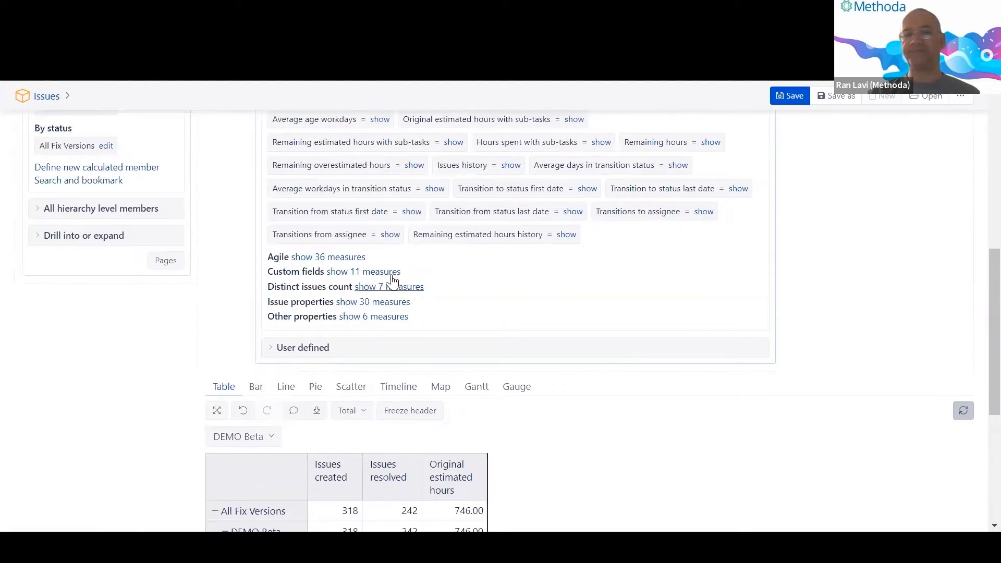
pyautogui.scroll(3, 391, 281)
pyautogui.scroll(-3, 392, 281)
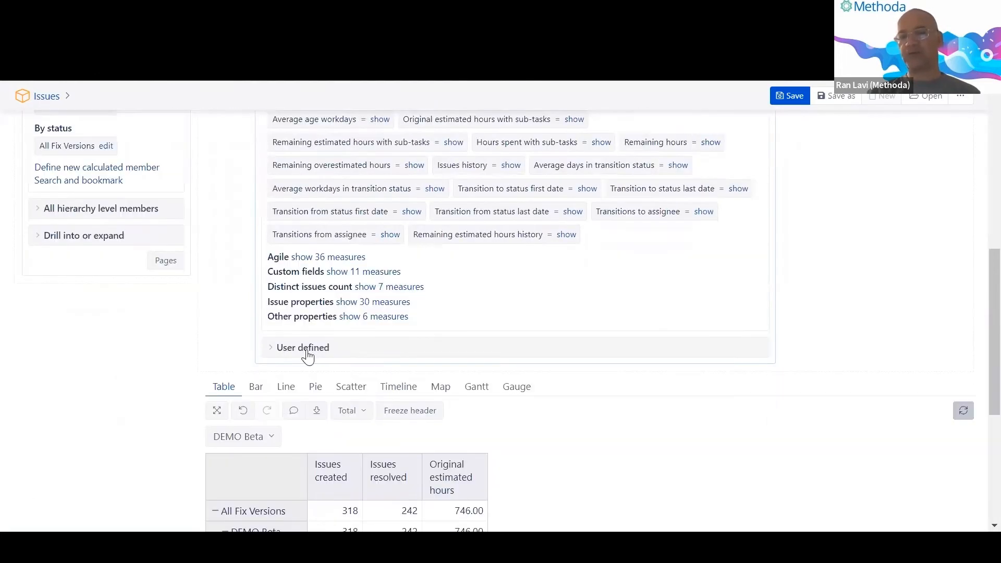
pyautogui.click(307, 352)
pyautogui.scroll(-3, 305, 357)
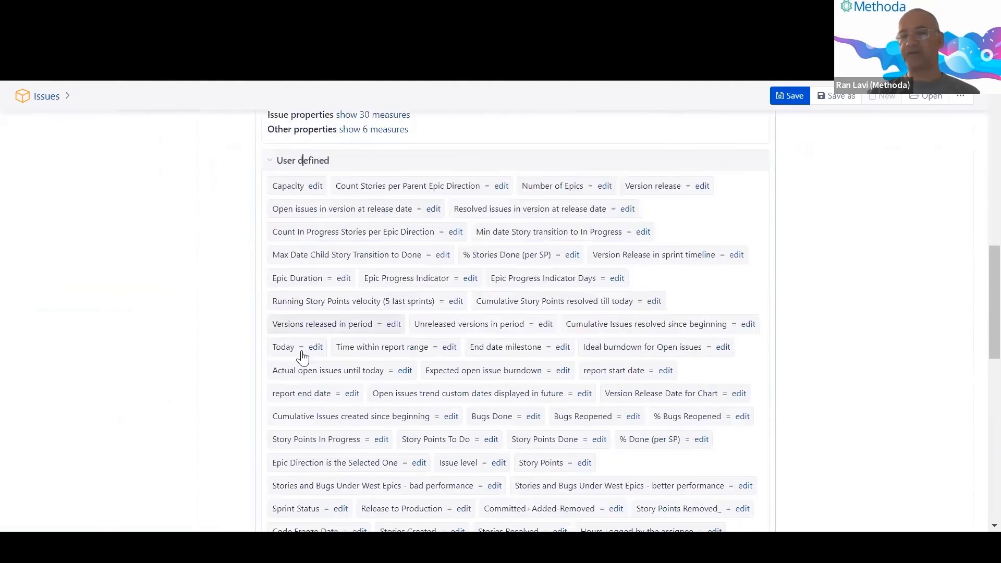
pyautogui.scroll(-6, 303, 358)
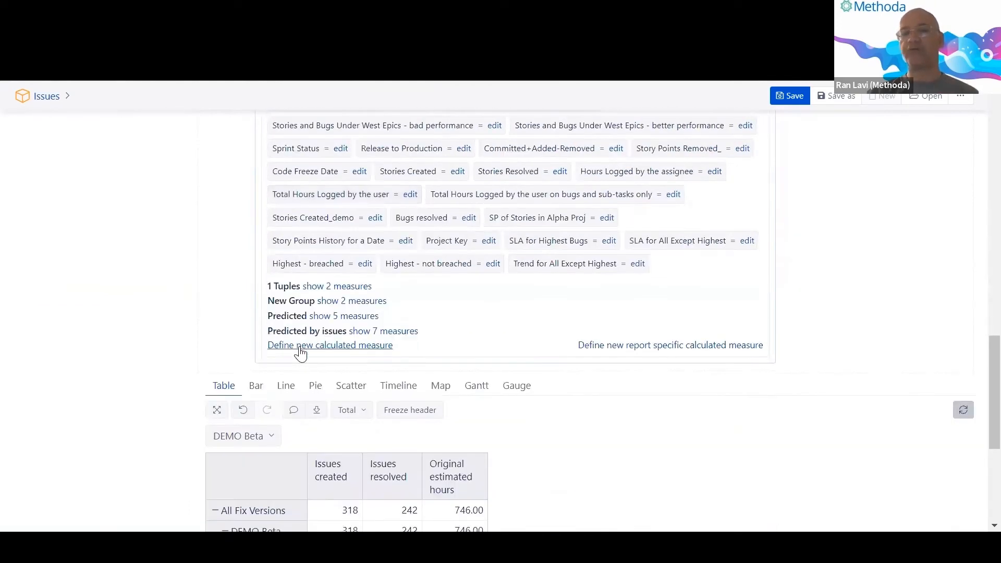
pyautogui.scroll(1, 301, 354)
pyautogui.scroll(5, 301, 354)
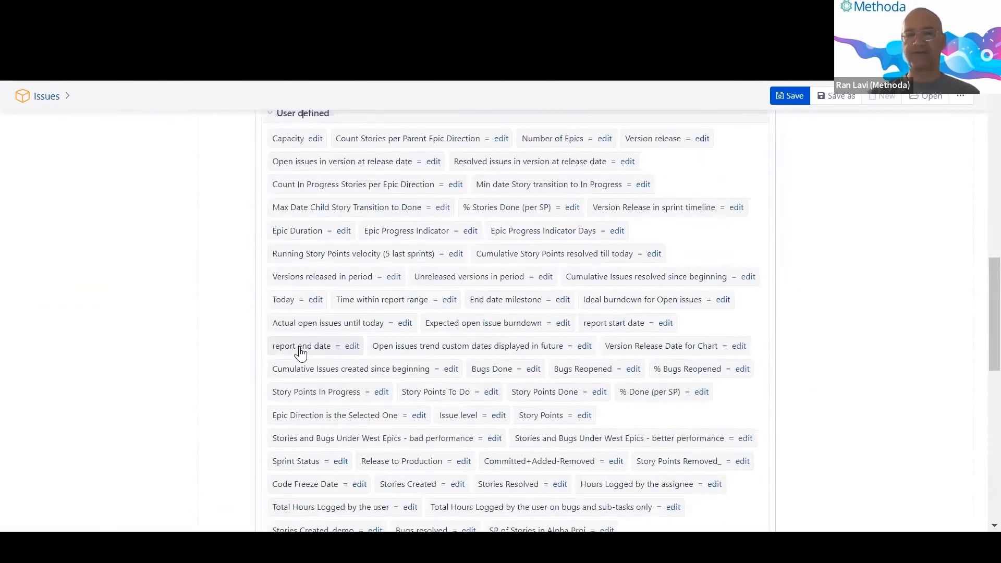
pyautogui.scroll(2, 301, 354)
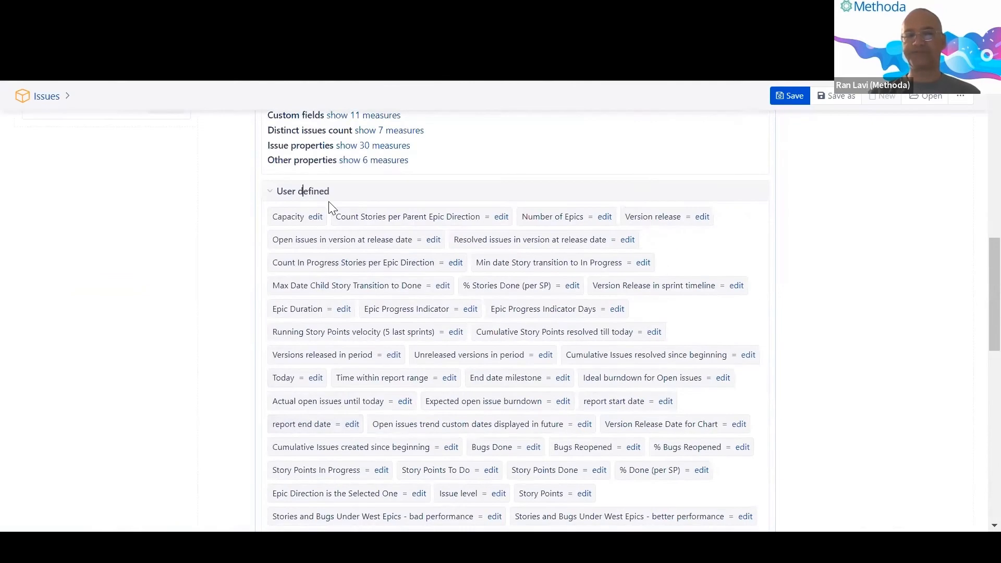
pyautogui.click(329, 197)
pyautogui.scroll(-1, 399, 316)
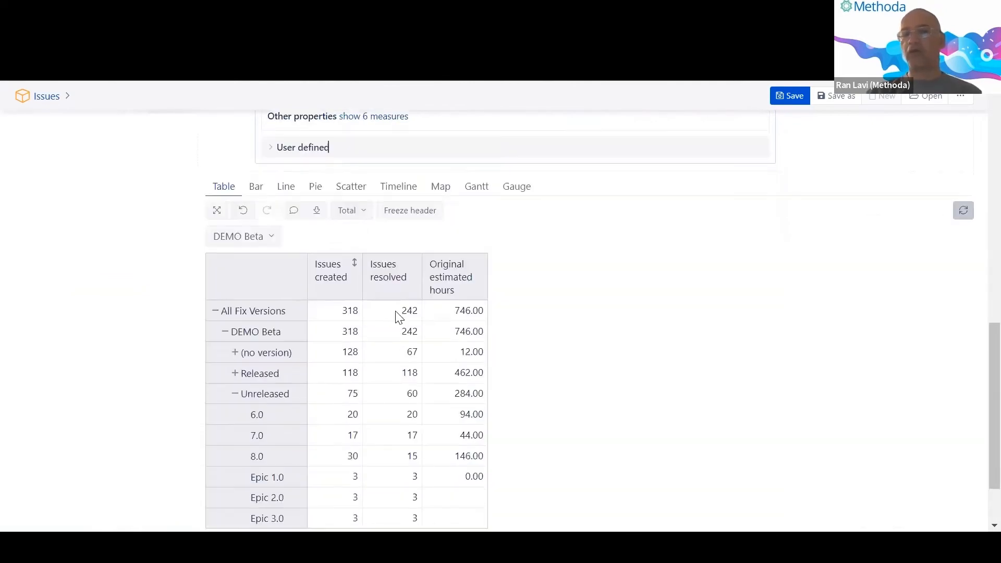
pyautogui.scroll(-2, 399, 317)
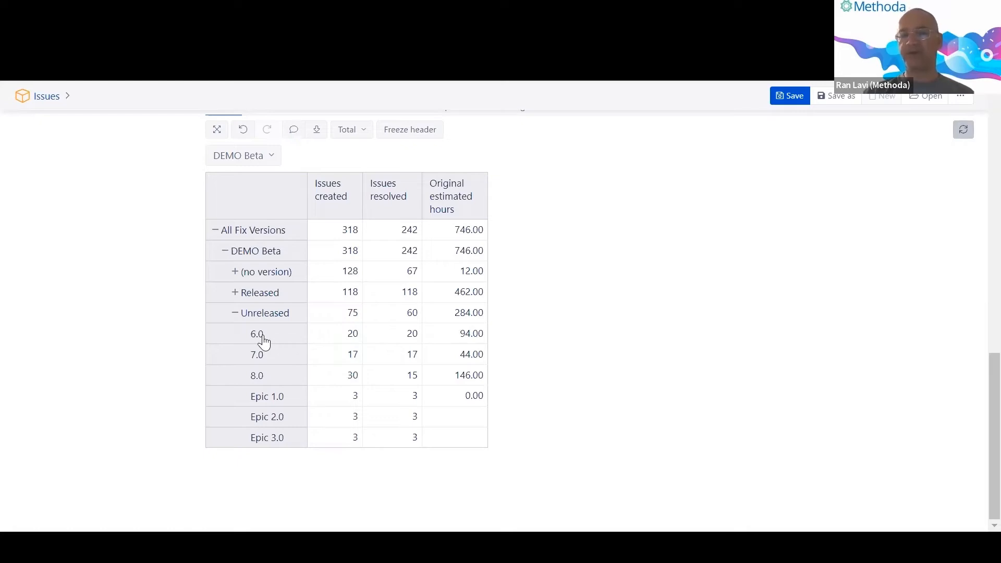
# Use Select this on Original estimated hours so it is the only measure, and collapse the Measures panel.
pyautogui.click(450, 193)
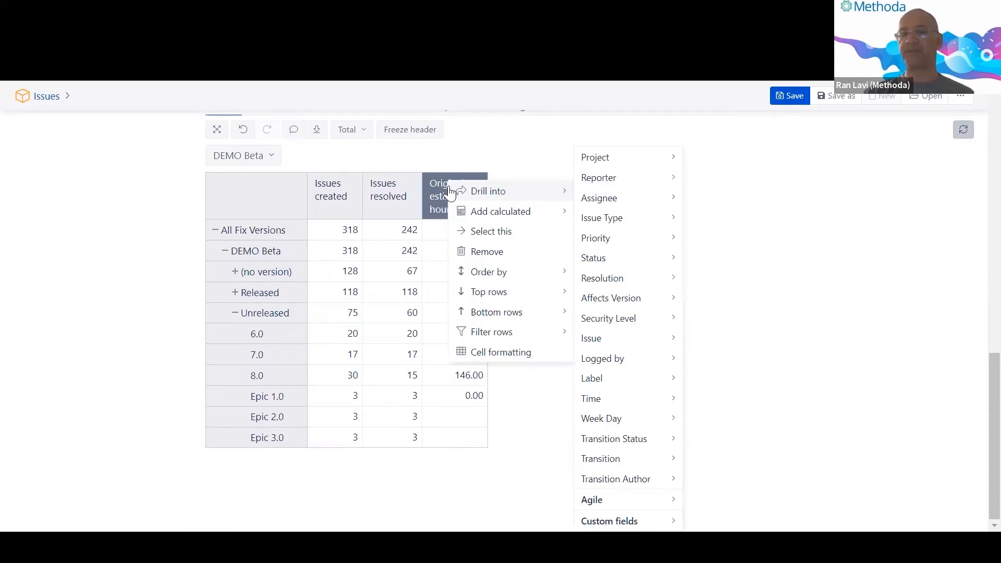
pyautogui.click(474, 238)
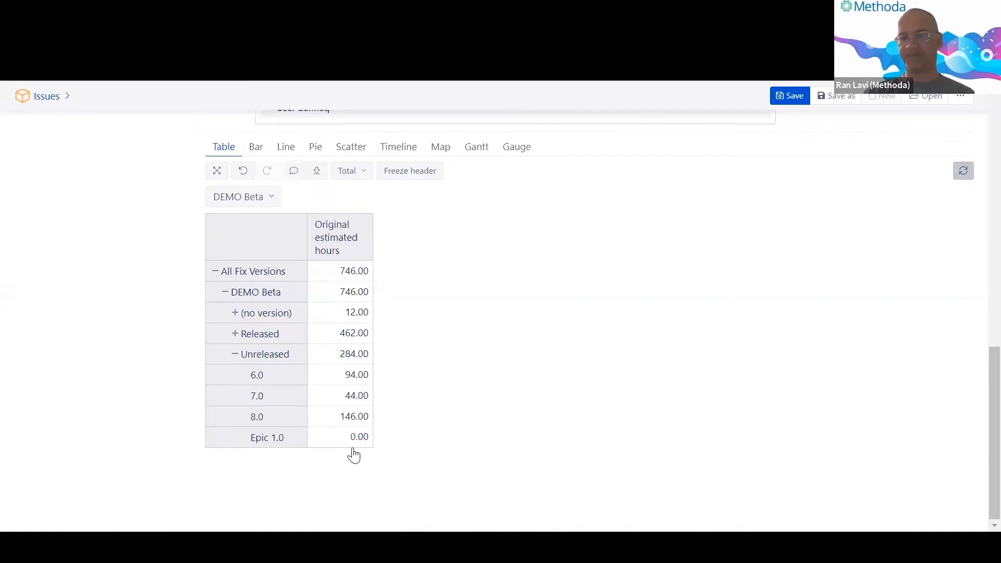
pyautogui.scroll(10, 335, 346)
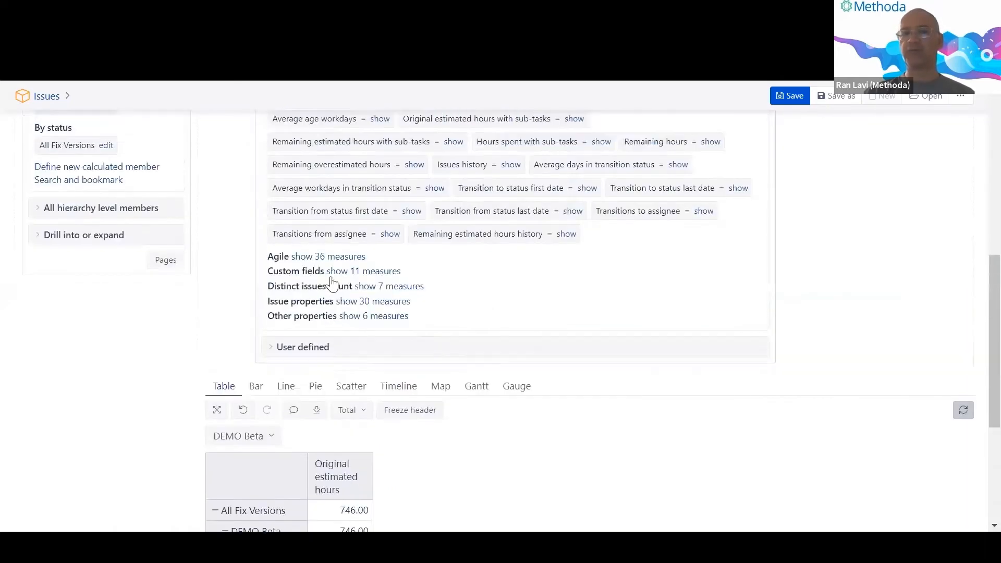
pyautogui.click(322, 166)
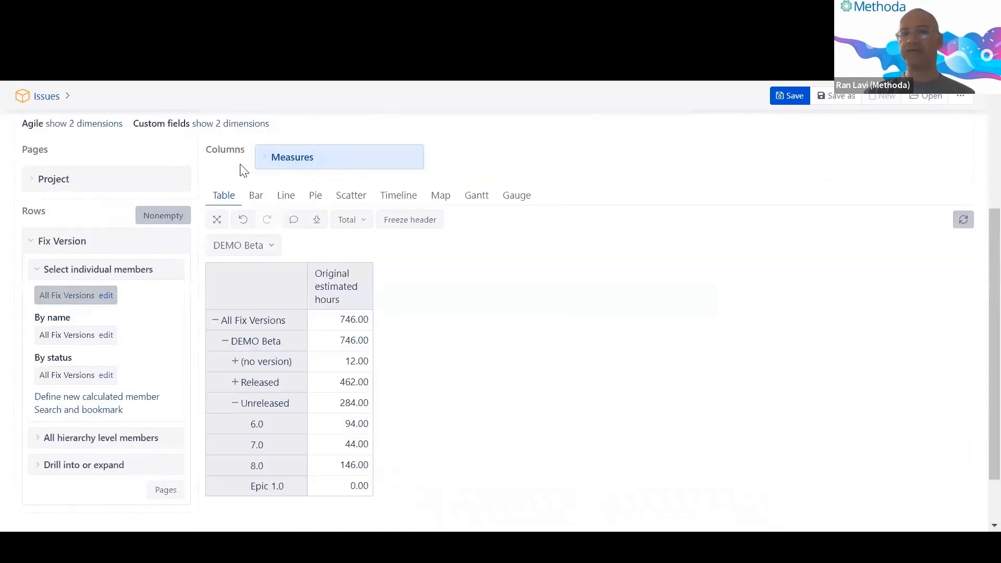
pyautogui.scroll(4, 241, 169)
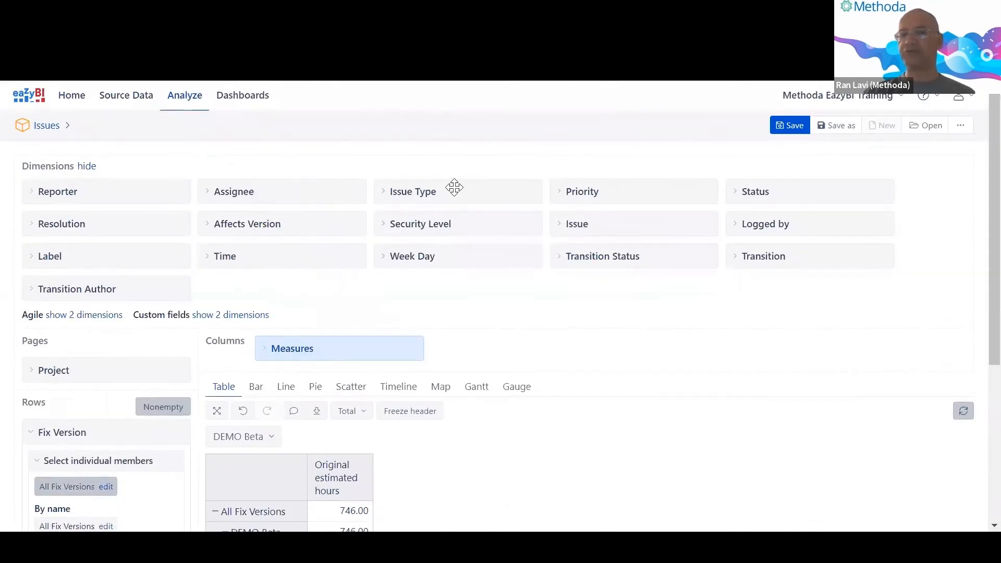
# Add Issue Type to Columns and expand All Issue Types into Story, Sub-task, Bug, Epic and others.
pyautogui.moveTo(455, 187); pyautogui.dragTo(503, 323)
pyautogui.scroll(-5, 456, 291)
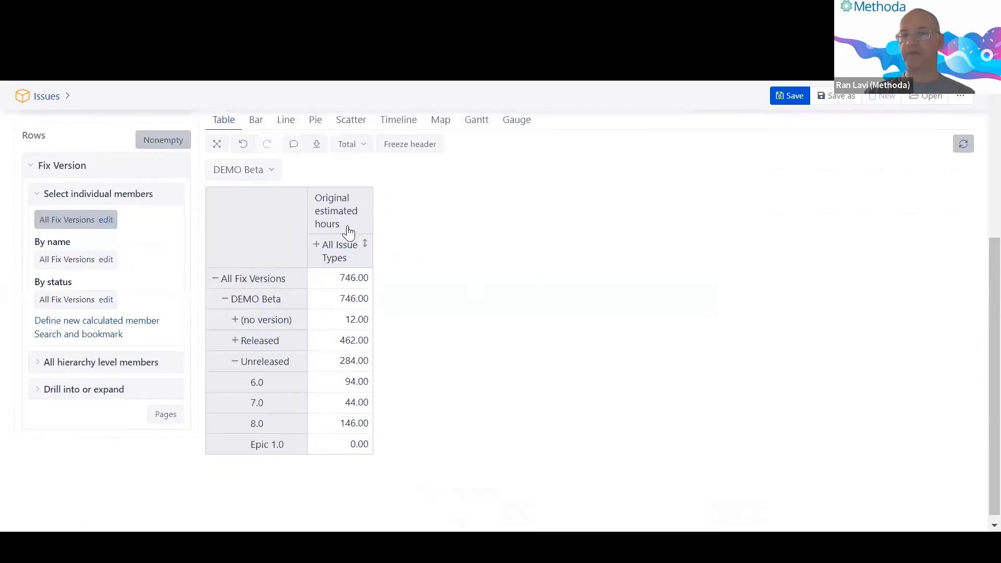
pyautogui.click(317, 245)
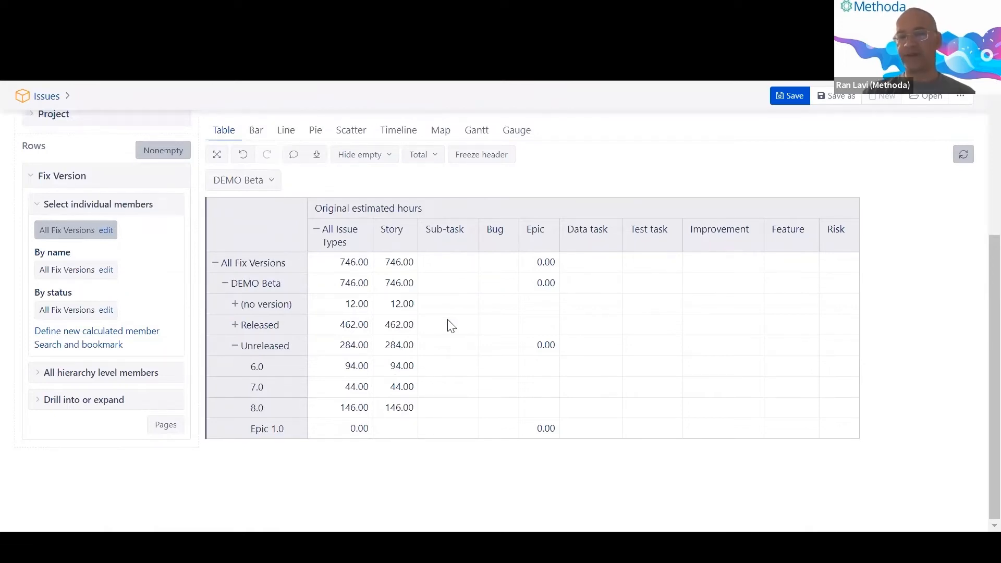
# Inspect the options for the 6.0 row, the Story column and the 6.0 Story value.
pyautogui.moveTo(391, 367); pyautogui.dragTo(415, 375)
pyautogui.click(395, 415)
pyautogui.moveTo(391, 368); pyautogui.dragTo(414, 375)
pyautogui.doubleClick(263, 371)
pyautogui.click(262, 371)
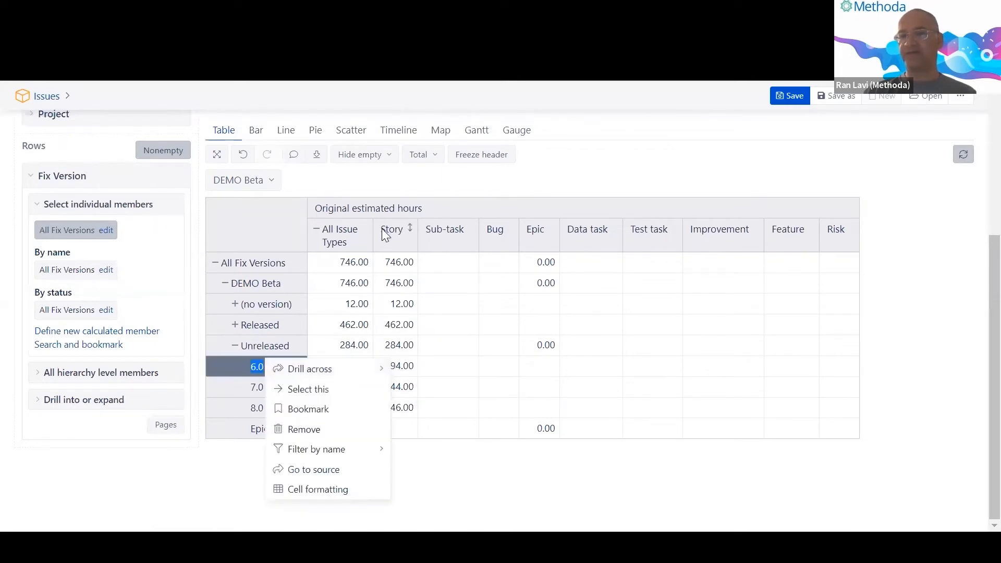
pyautogui.click(409, 234)
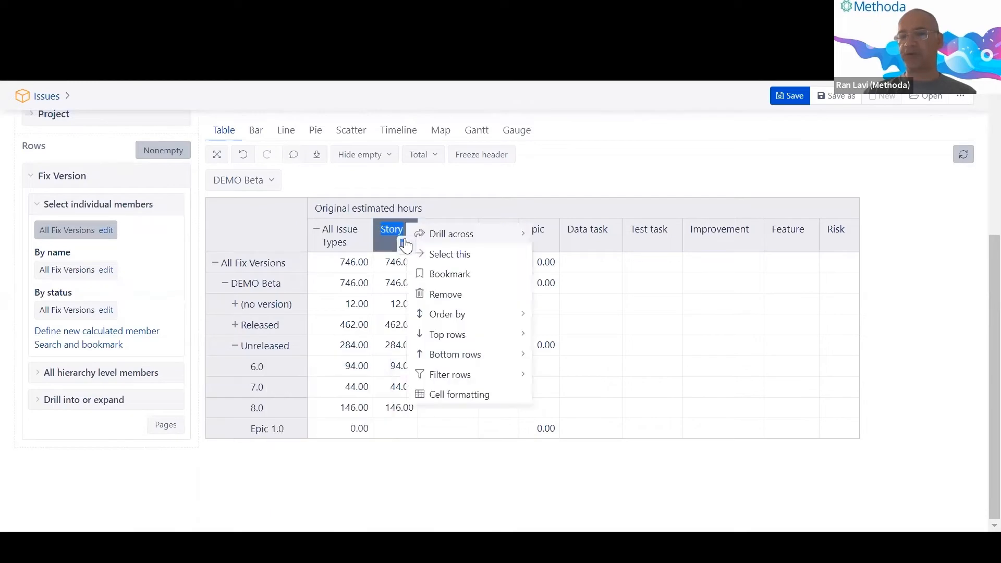
pyautogui.click(394, 489)
pyautogui.moveTo(390, 368); pyautogui.dragTo(413, 370)
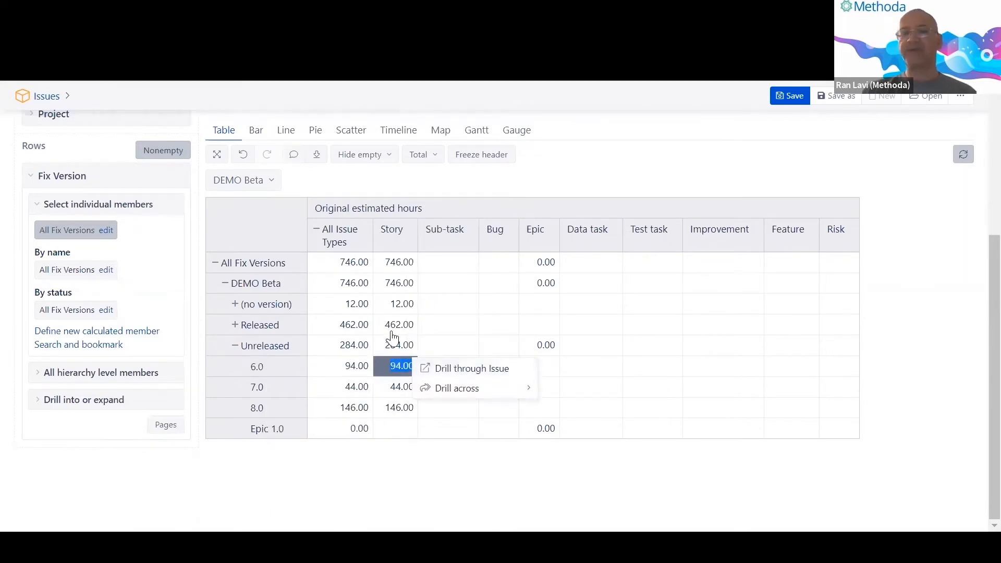
pyautogui.scroll(2, 391, 337)
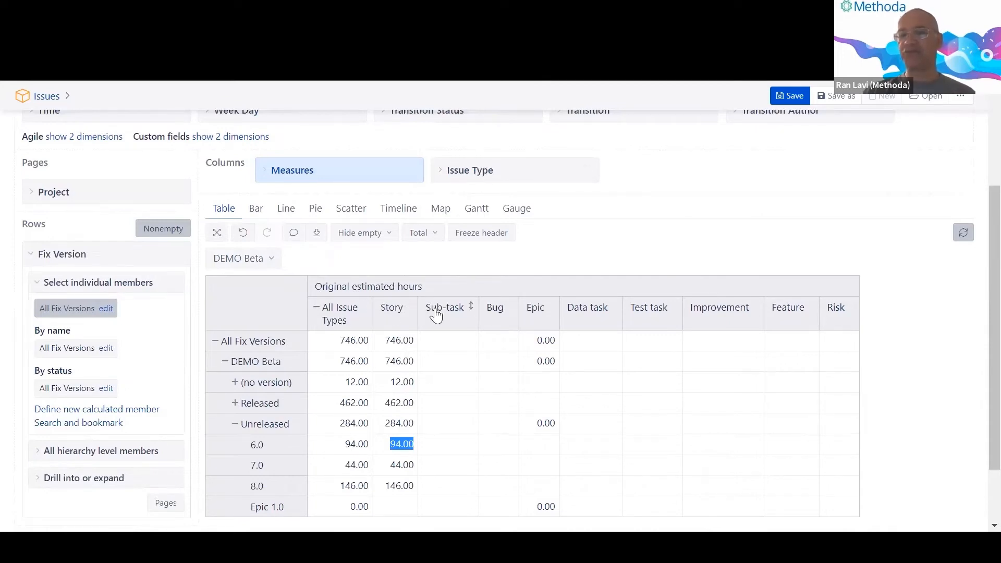
pyautogui.scroll(3, 816, 328)
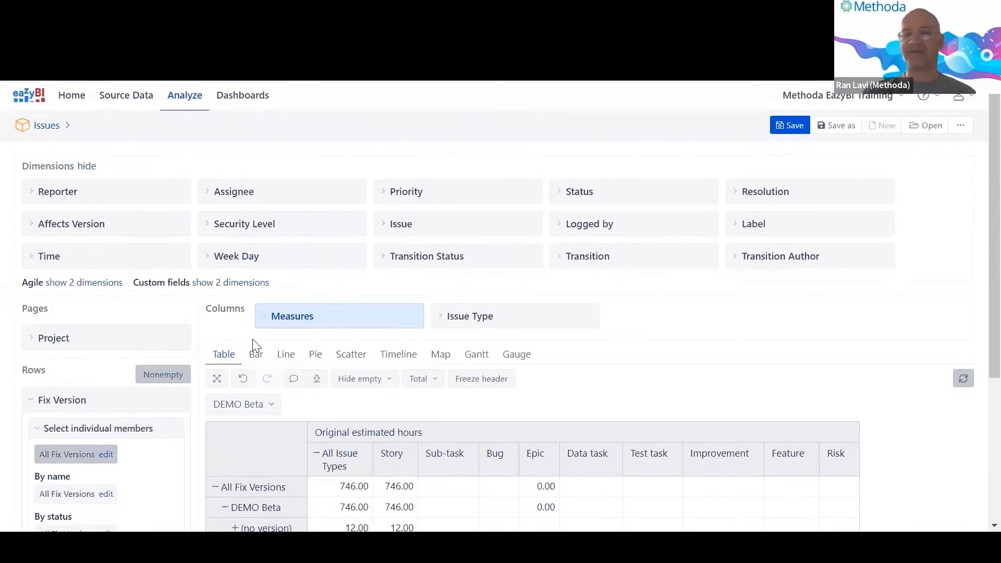
# Hide the Custom fields dimensions such as Epic direction and T-shirt size.
pyautogui.click(219, 282)
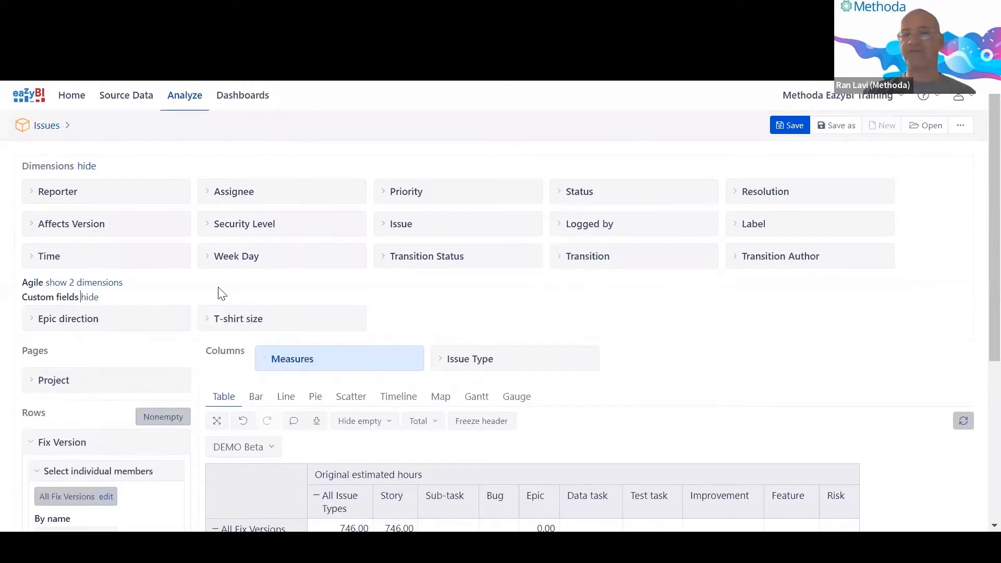
pyautogui.scroll(-2, 222, 292)
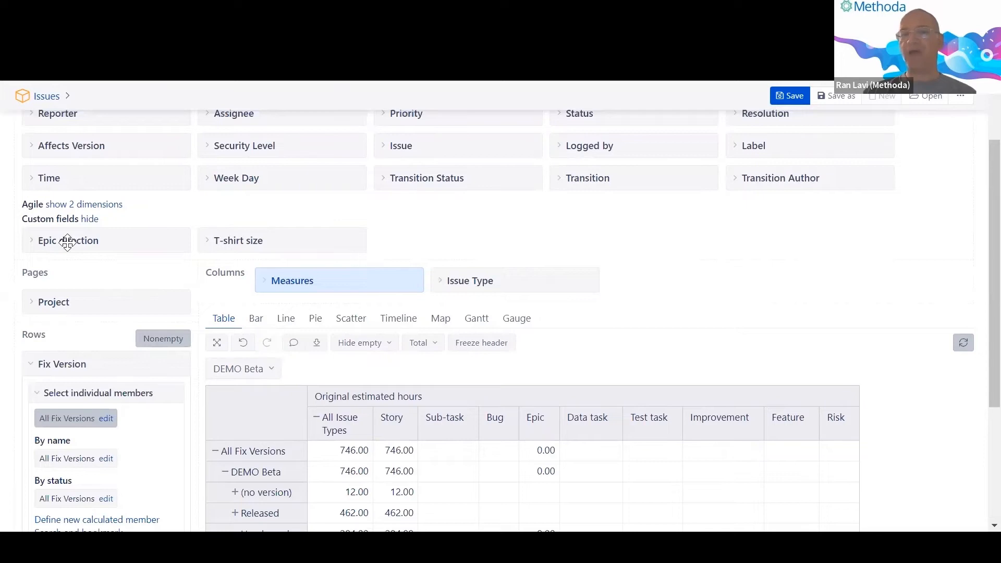
pyautogui.click(89, 219)
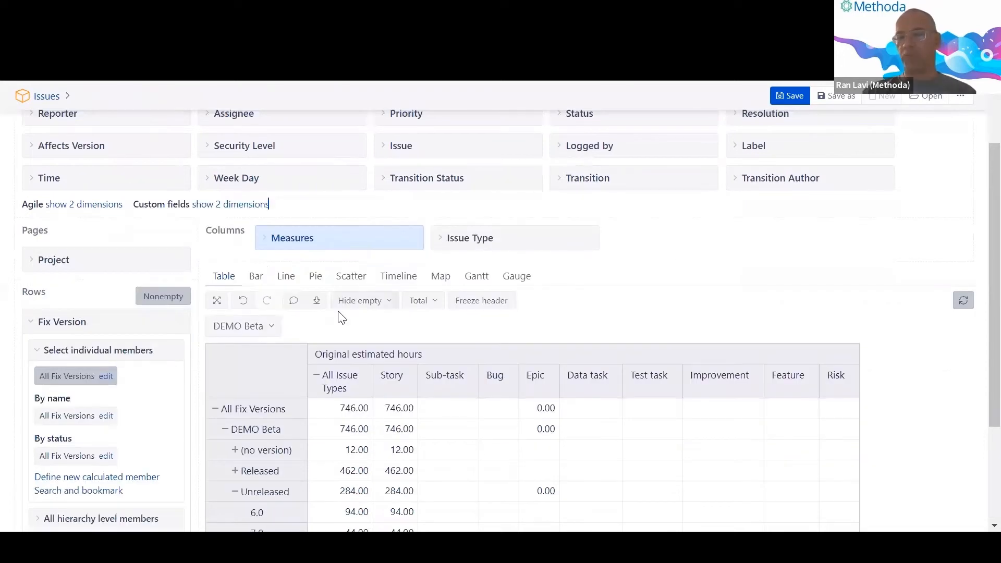
pyautogui.scroll(-3, 342, 330)
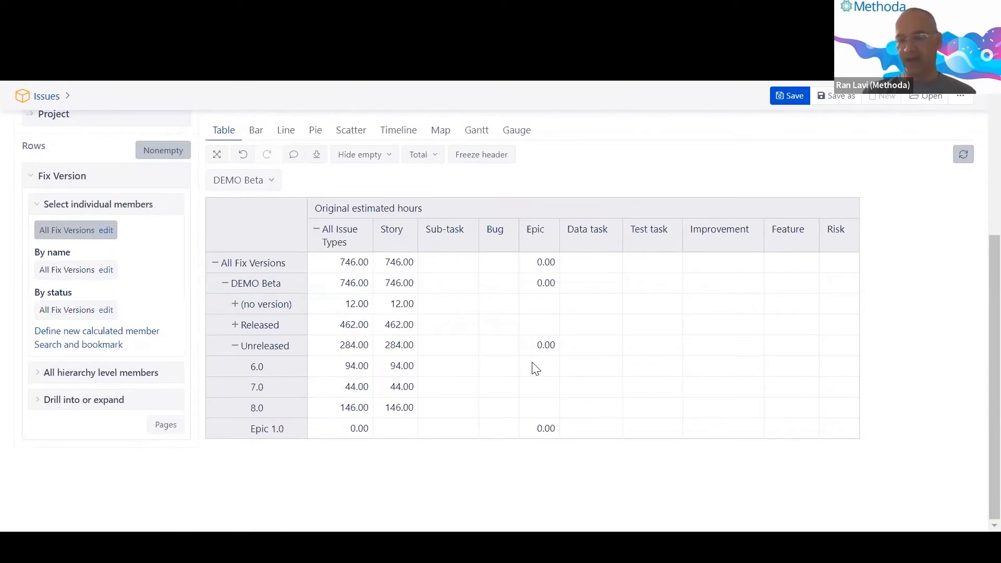
# Try the drill options on Released Story hours and the Story column actions, then list the projects.
pyautogui.doubleClick(392, 326)
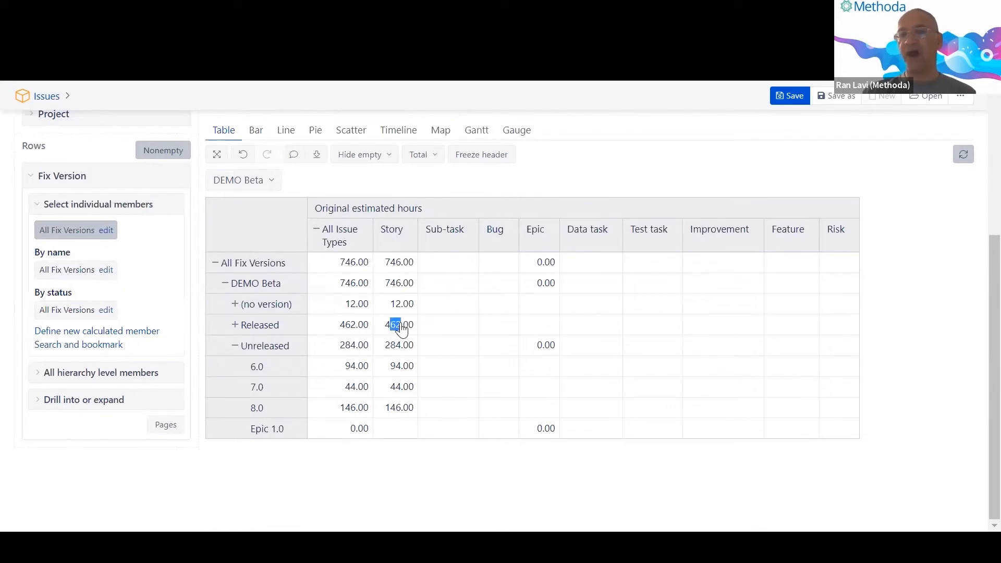
pyautogui.doubleClick(402, 232)
pyautogui.click(405, 234)
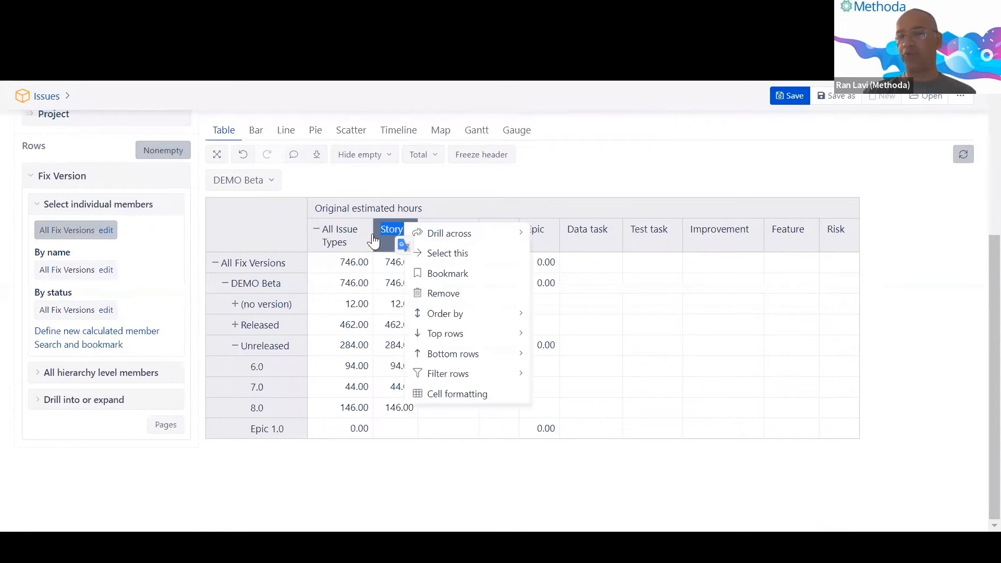
pyautogui.click(384, 277)
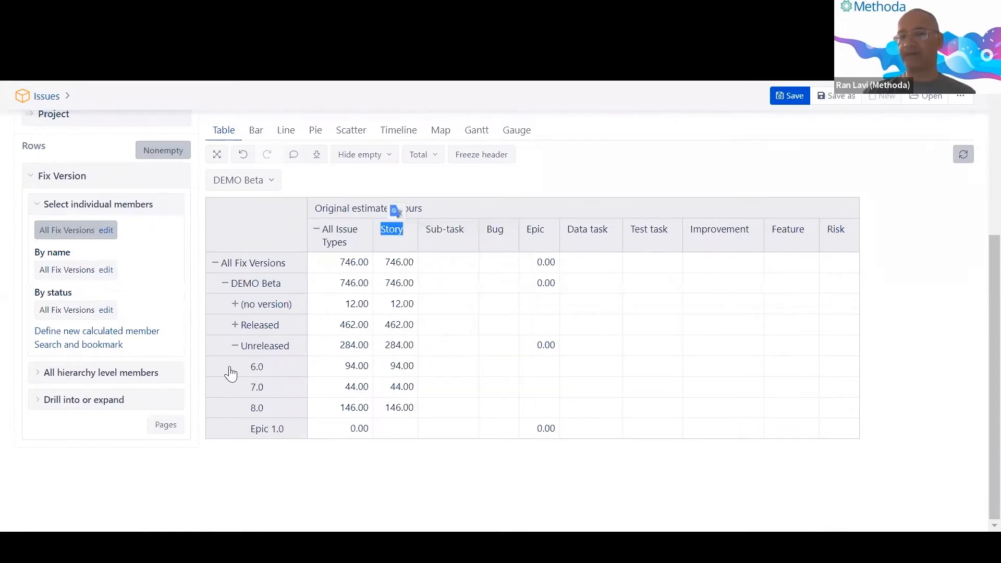
pyautogui.click(252, 183)
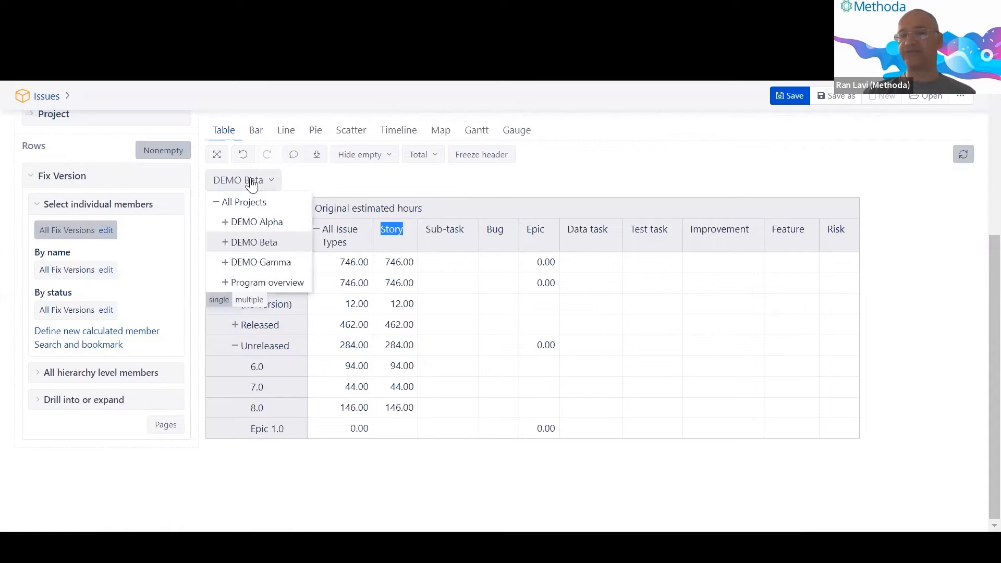
# Switch the page to DEMO Alpha, expand it and Unreleased, and open 8.0's 162.00 Story drill options.
pyautogui.click(267, 264)
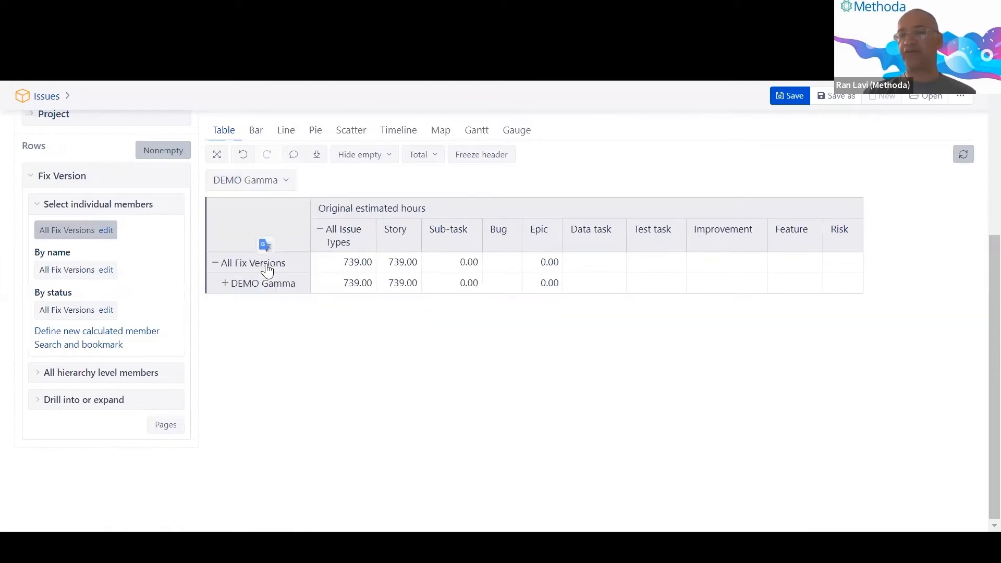
pyautogui.click(230, 186)
pyautogui.click(247, 223)
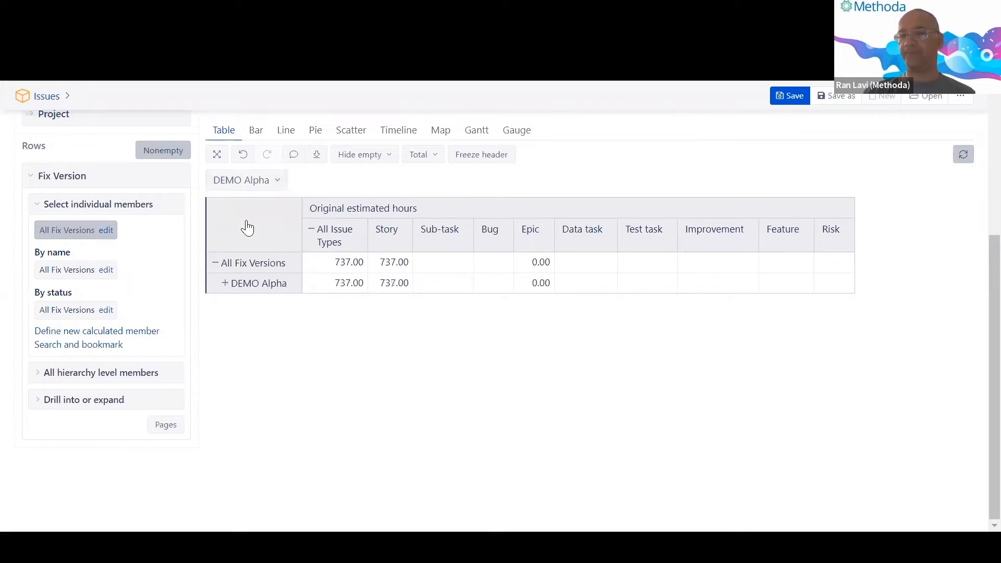
pyautogui.click(225, 283)
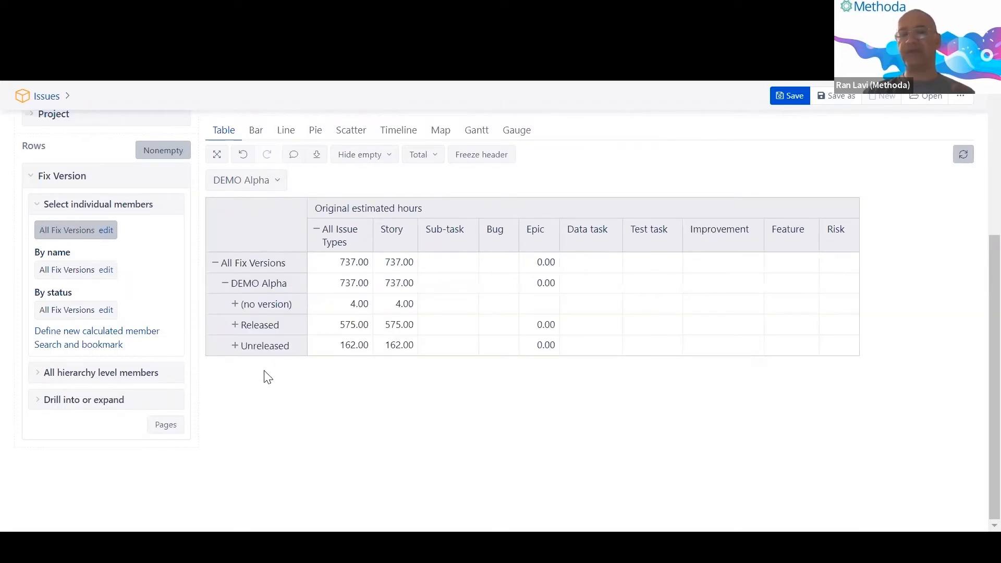
pyautogui.click(236, 347)
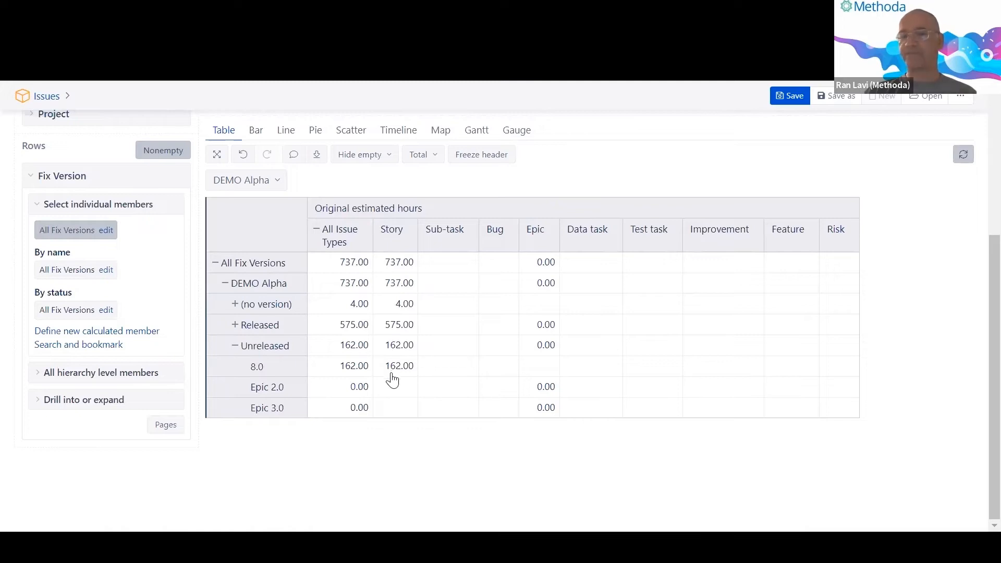
pyautogui.click(393, 371)
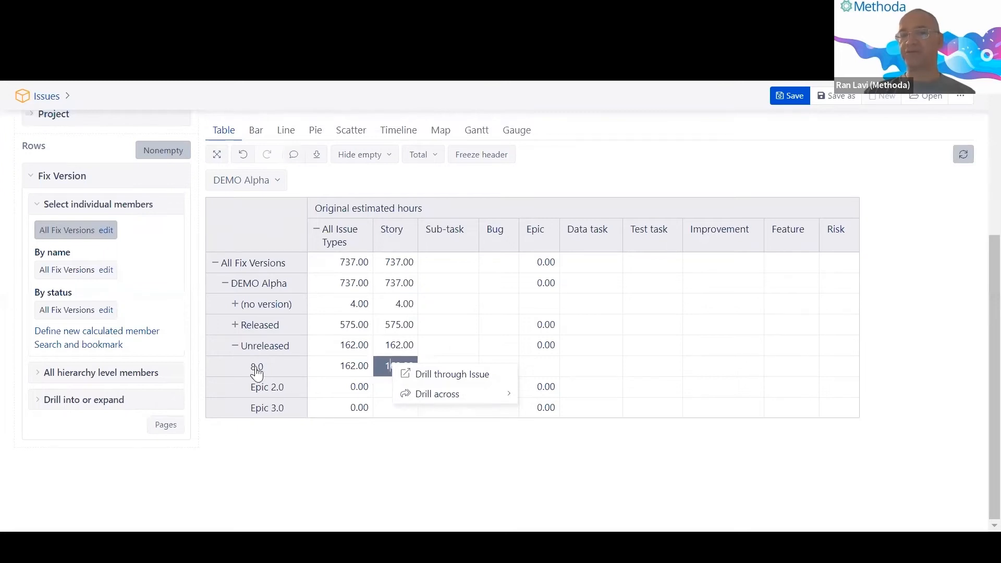
# Drill through the 25 issues behind 8.0's 162.00 Story hours, then open the measure picker.
pyautogui.click(432, 373)
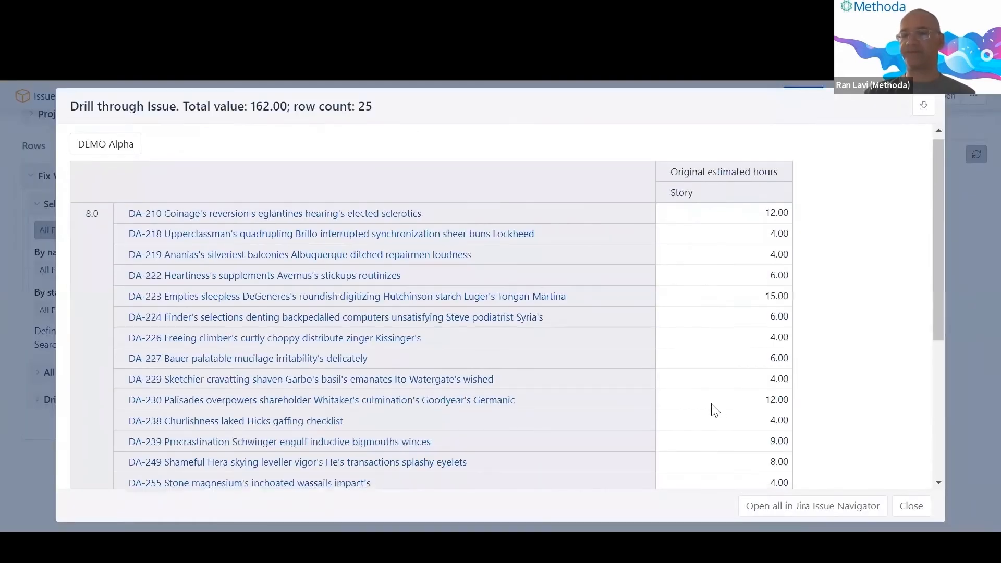
pyautogui.scroll(-5, 712, 410)
pyautogui.scroll(5, 714, 411)
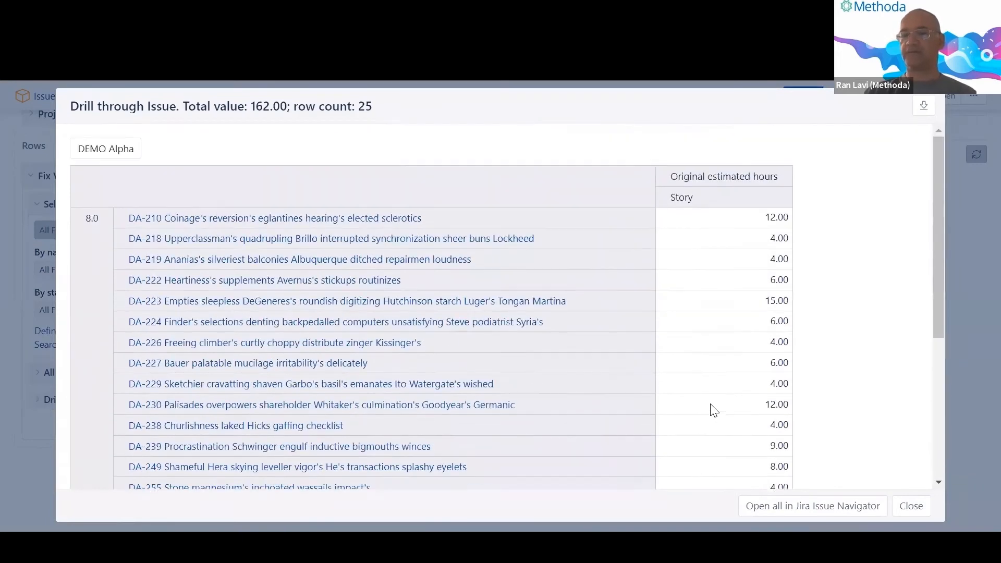
pyautogui.click(910, 507)
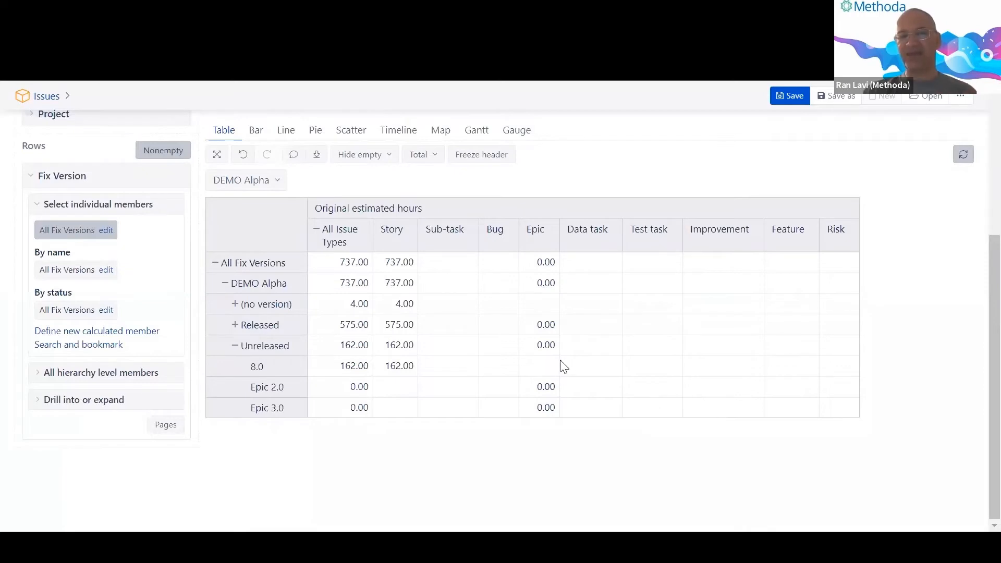
pyautogui.scroll(2, 550, 365)
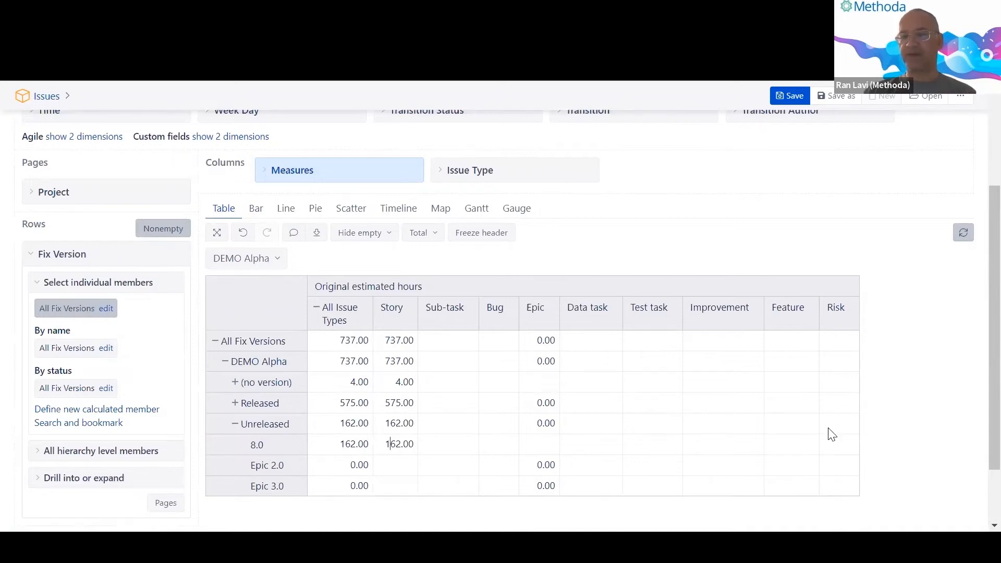
pyautogui.click(374, 169)
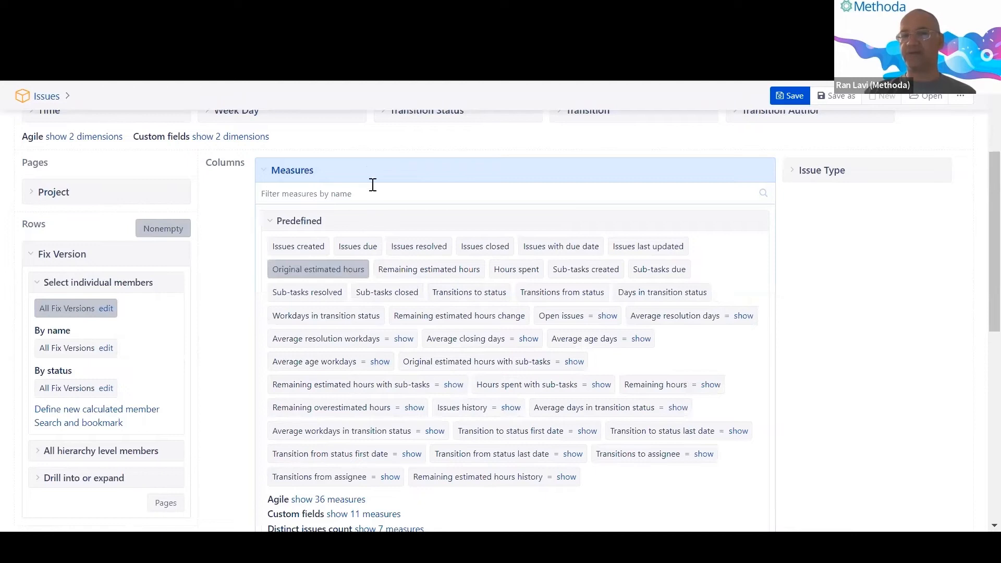
# Collapse the measure picker to return to DEMO Alpha's 737.00 estimated hours table.
pyautogui.click(371, 170)
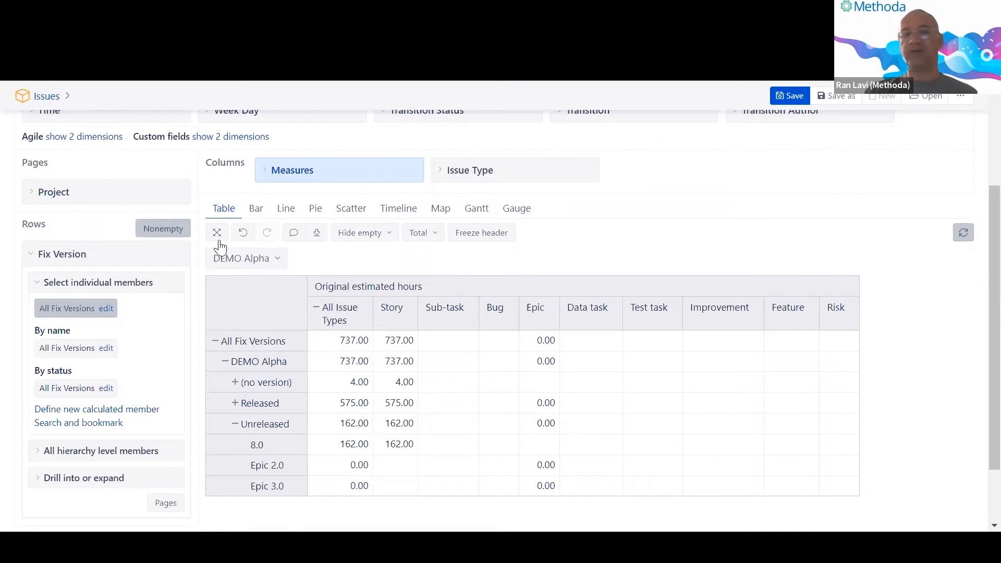
# Switch the report page back to DEMO Beta (746.00 hours) and collapse the Fix Version row panel.
pyautogui.click(249, 259)
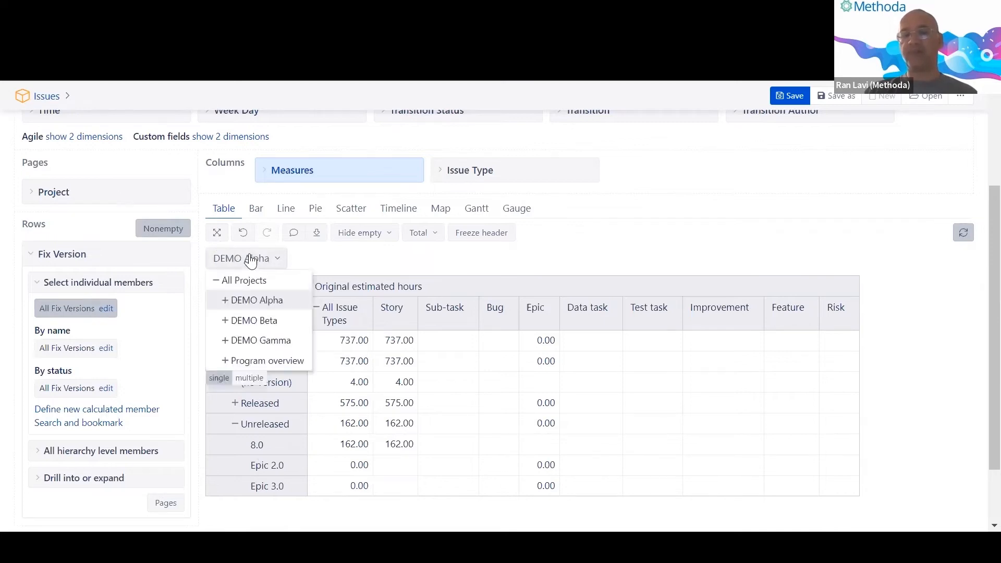
pyautogui.click(332, 263)
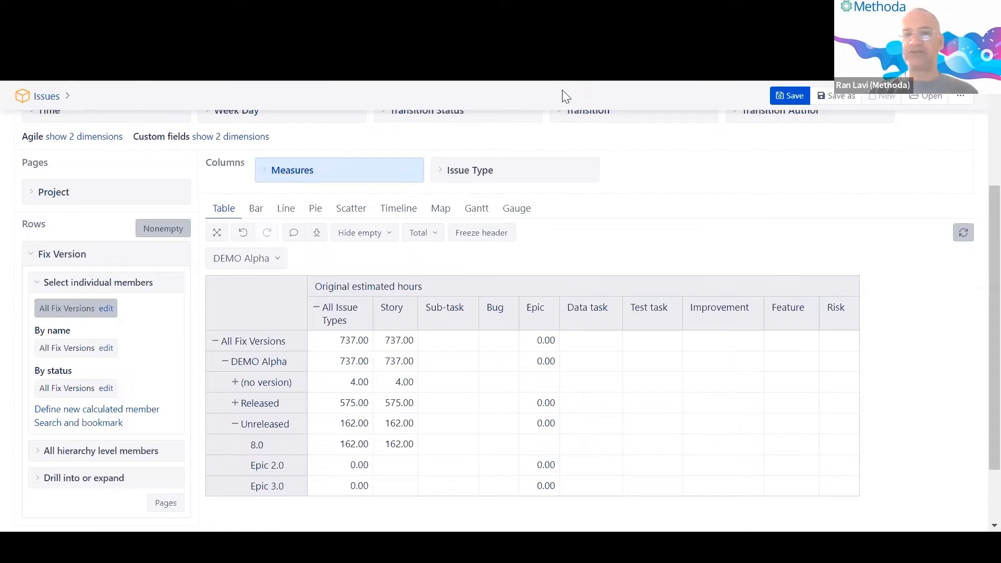
pyautogui.scroll(-1, 553, 282)
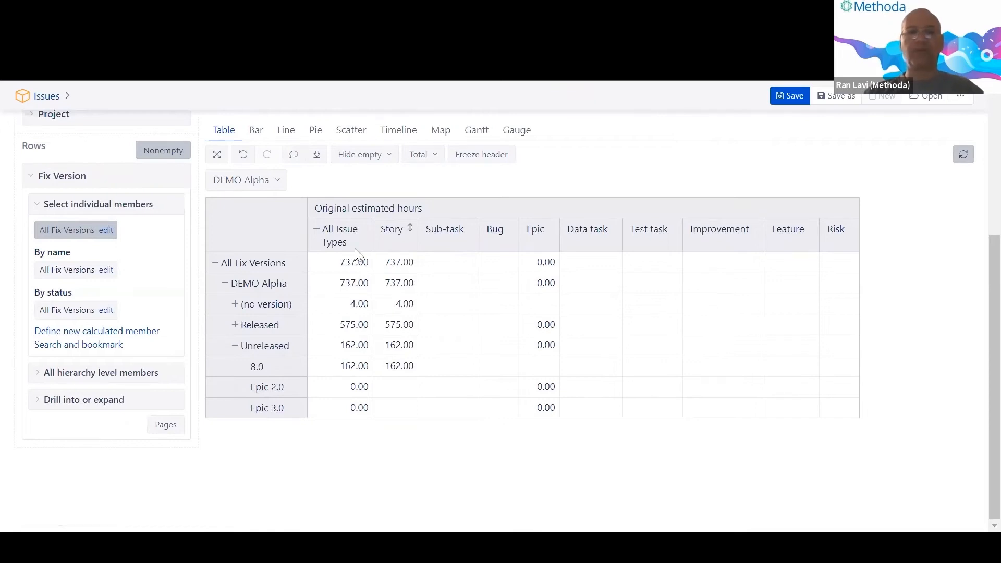
pyautogui.scroll(1, 339, 251)
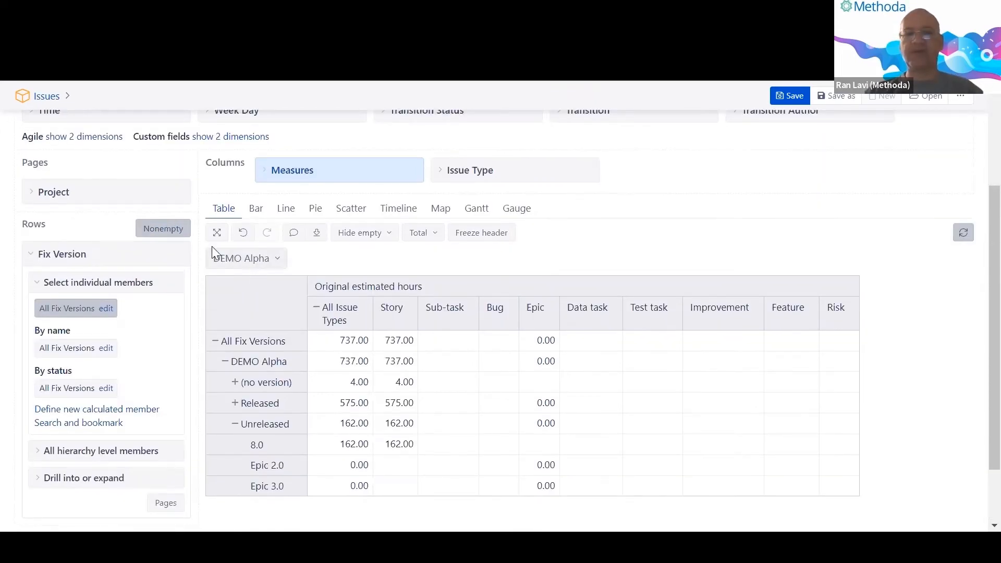
pyautogui.click(253, 259)
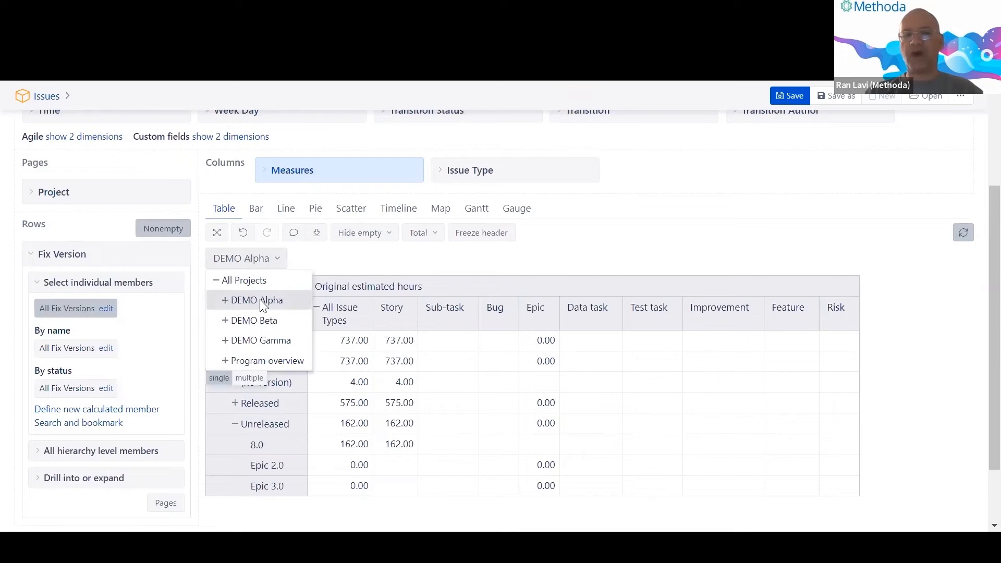
pyautogui.click(261, 320)
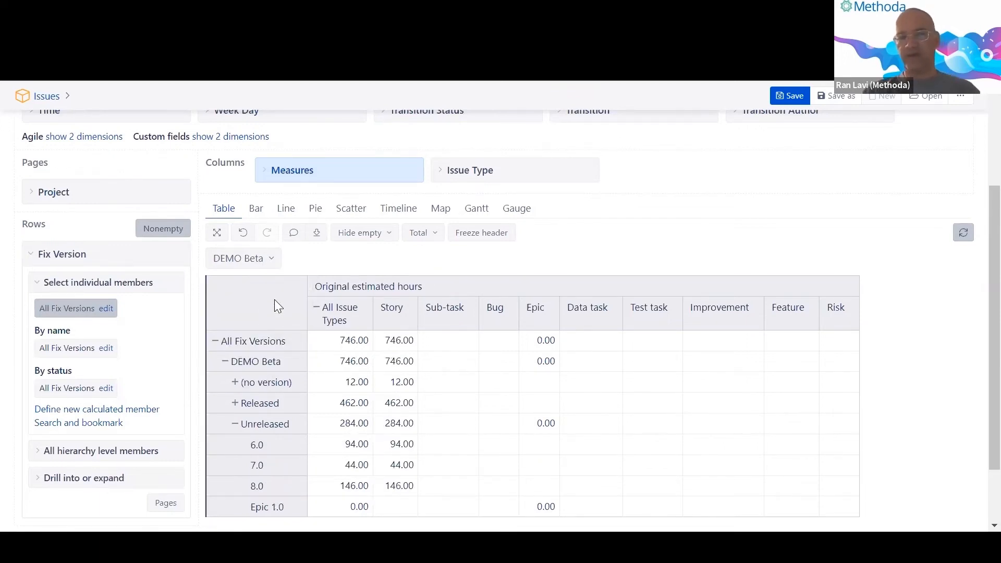
pyautogui.click(134, 258)
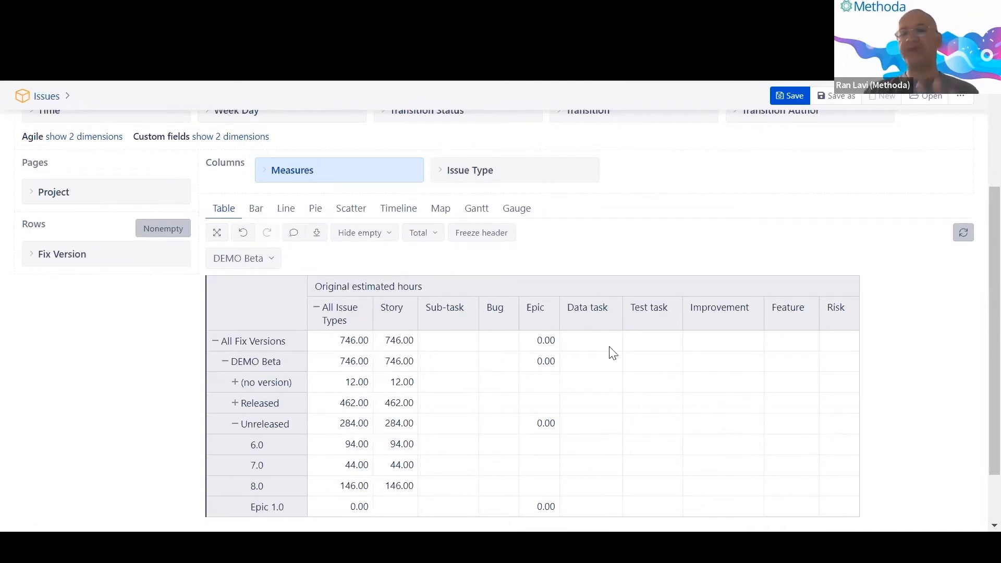
pyautogui.scroll(-2, 526, 345)
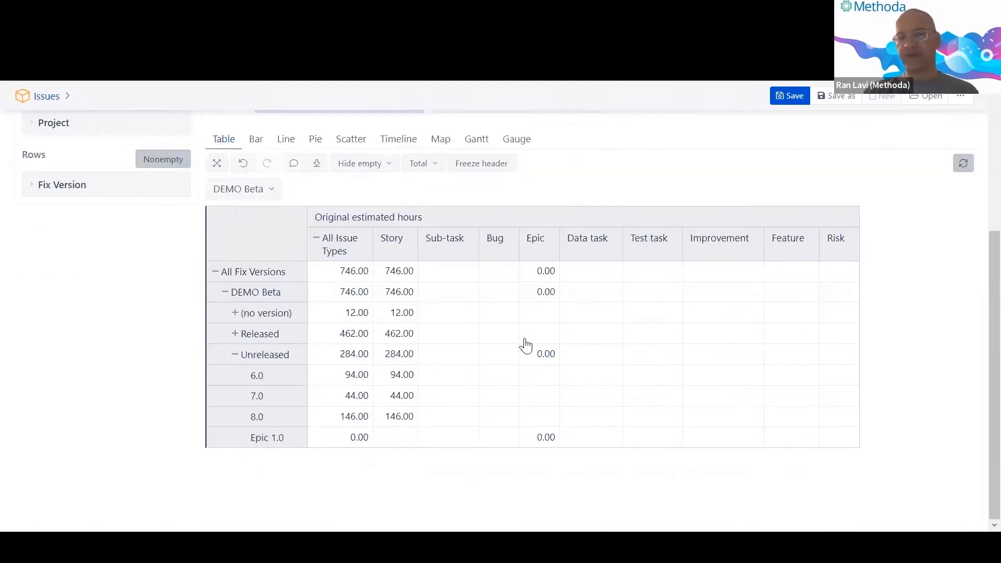
pyautogui.click(252, 139)
pyautogui.scroll(-3, 290, 244)
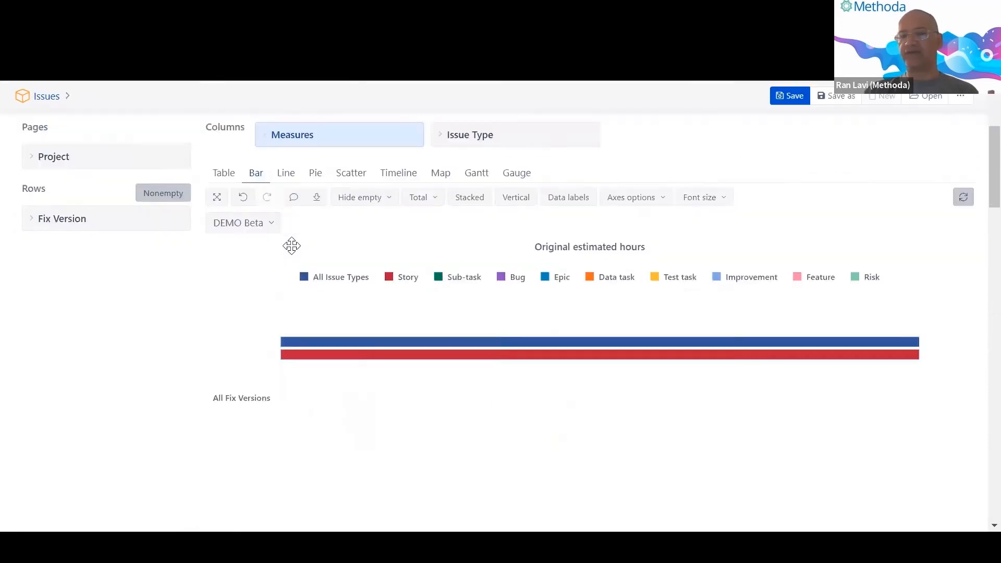
pyautogui.scroll(2, 291, 246)
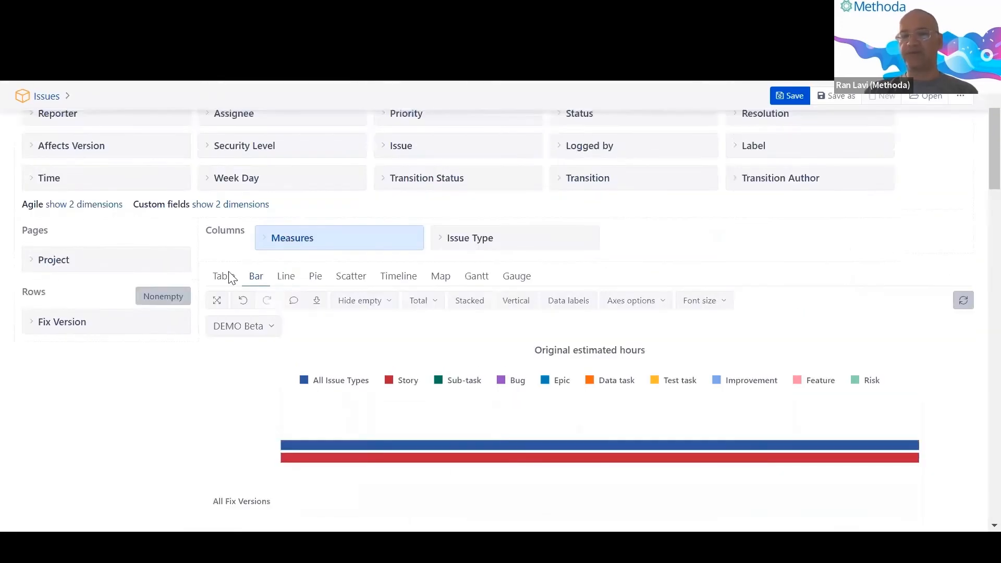
pyautogui.click(225, 277)
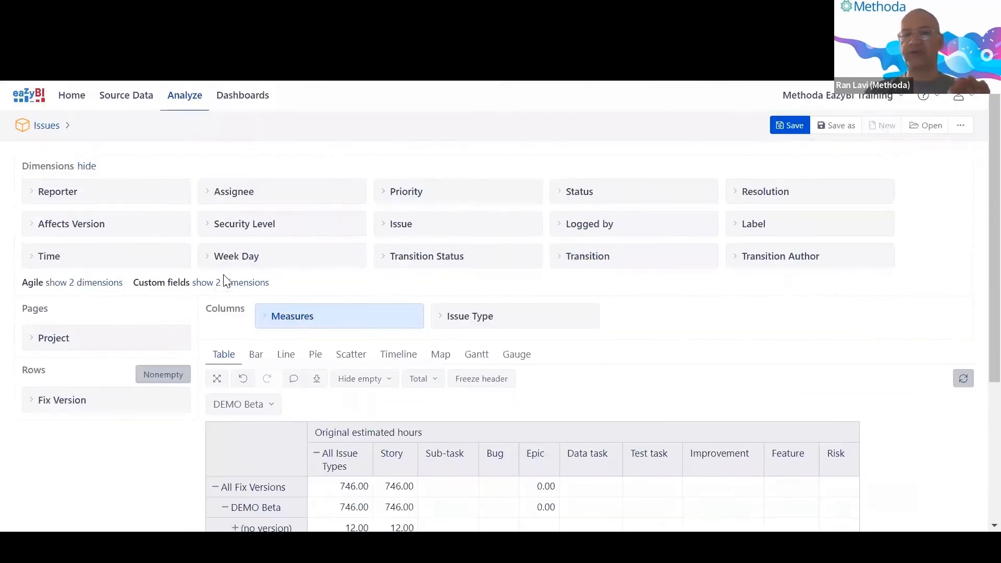
pyautogui.scroll(-3, 266, 321)
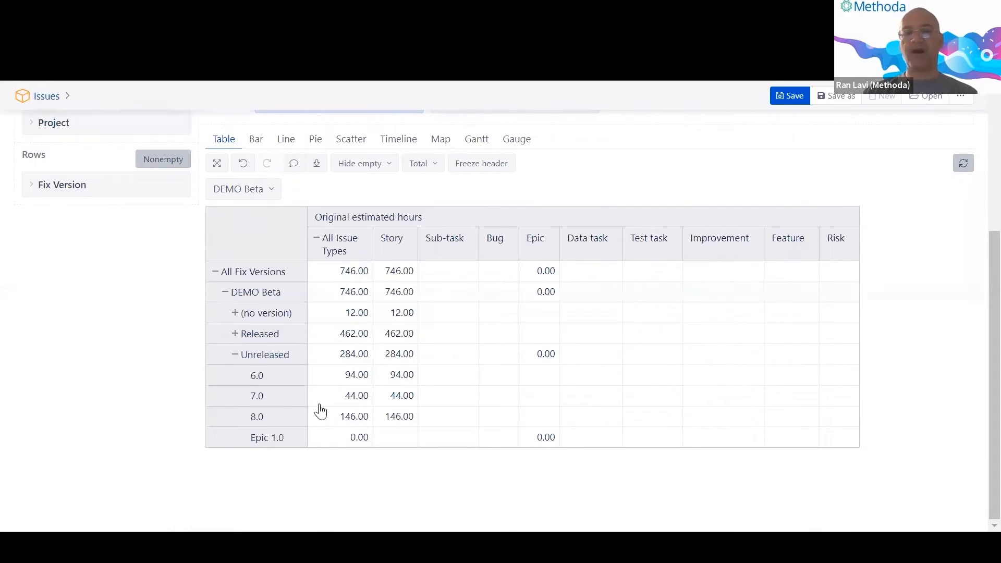
pyautogui.hotkey('alt', 'Tab')
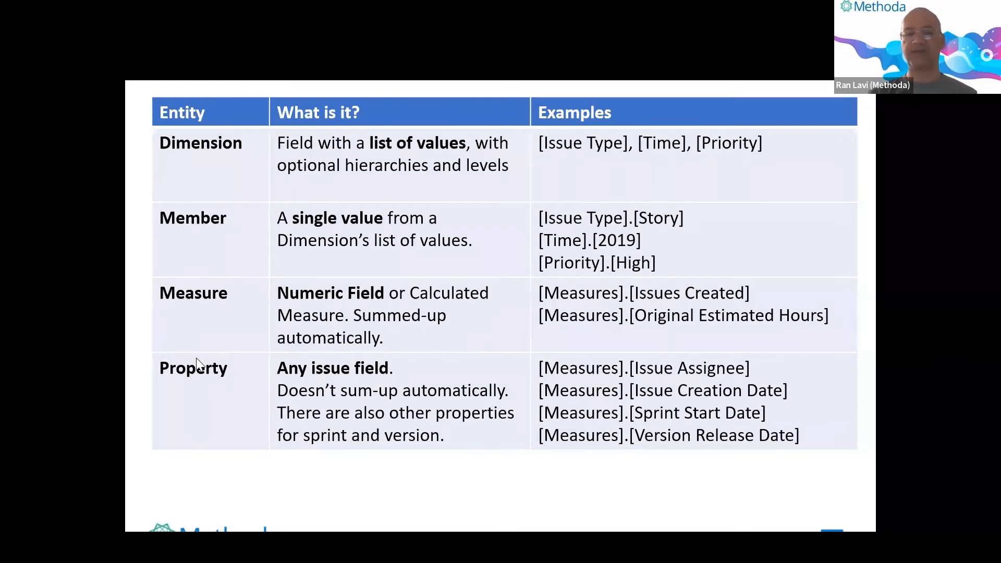
# Go back from the PowerPoint slide to the eazyBI DEMO Beta report.
pyautogui.click(142, 79)
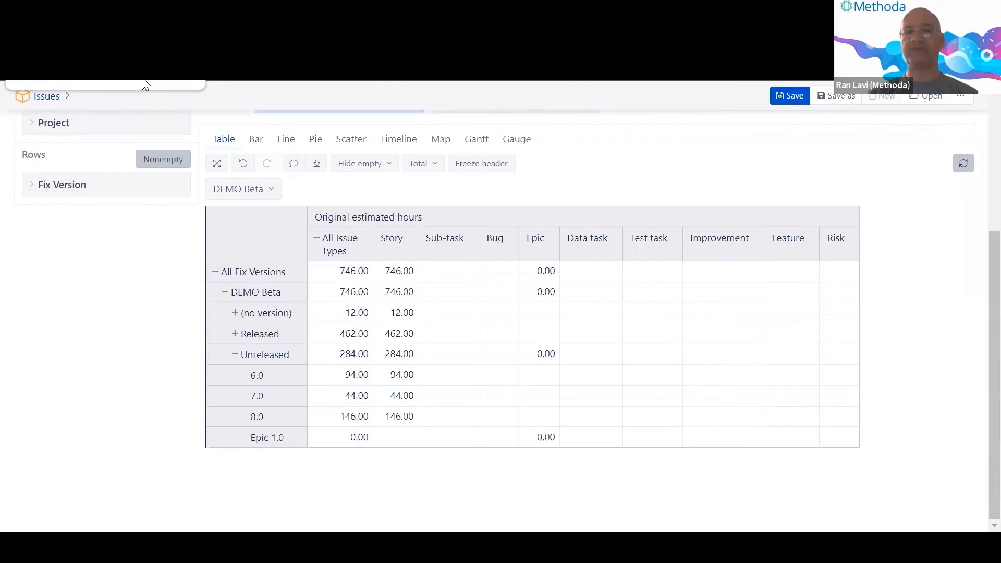
pyautogui.click(142, 80)
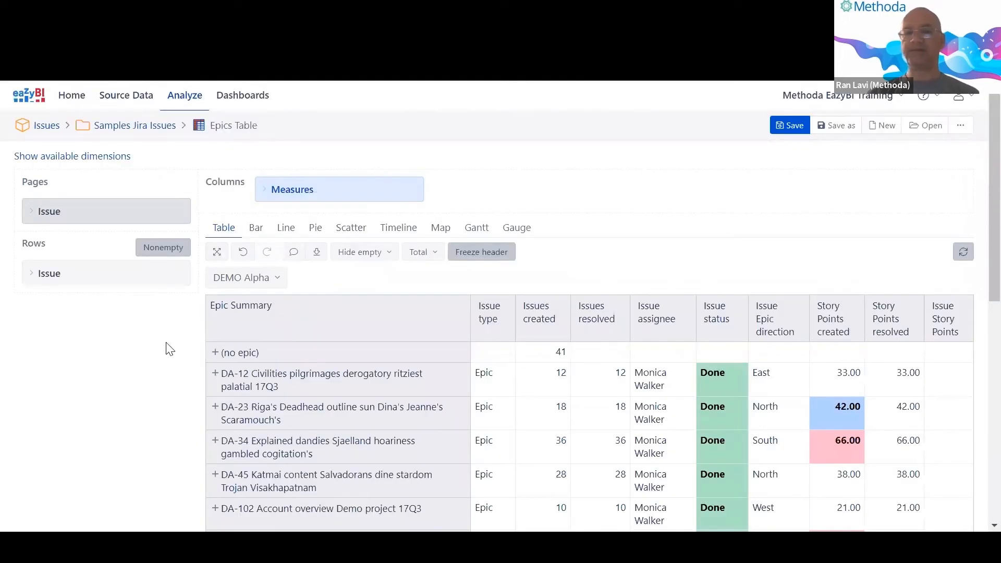
pyautogui.scroll(-3, 168, 348)
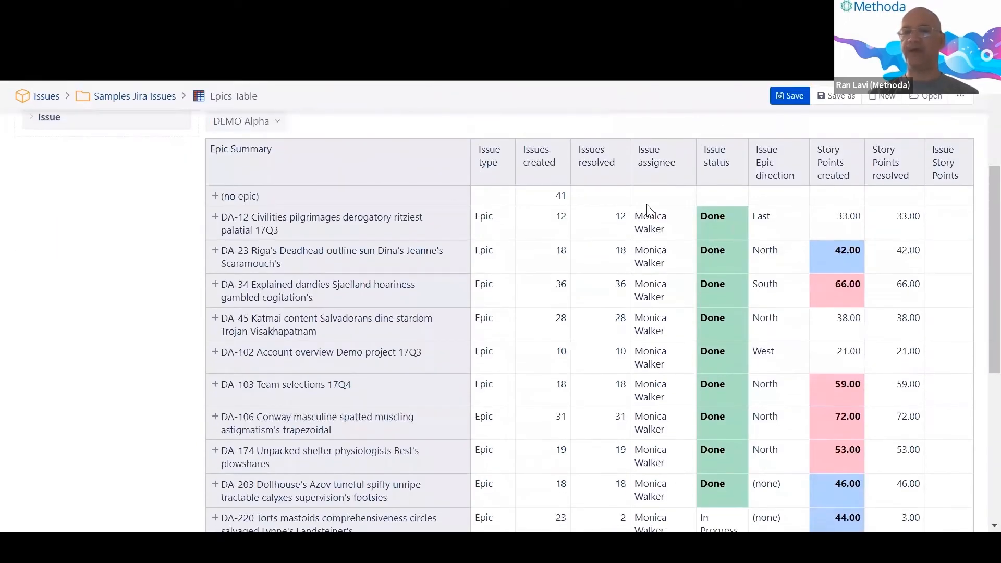
pyautogui.scroll(2, 315, 318)
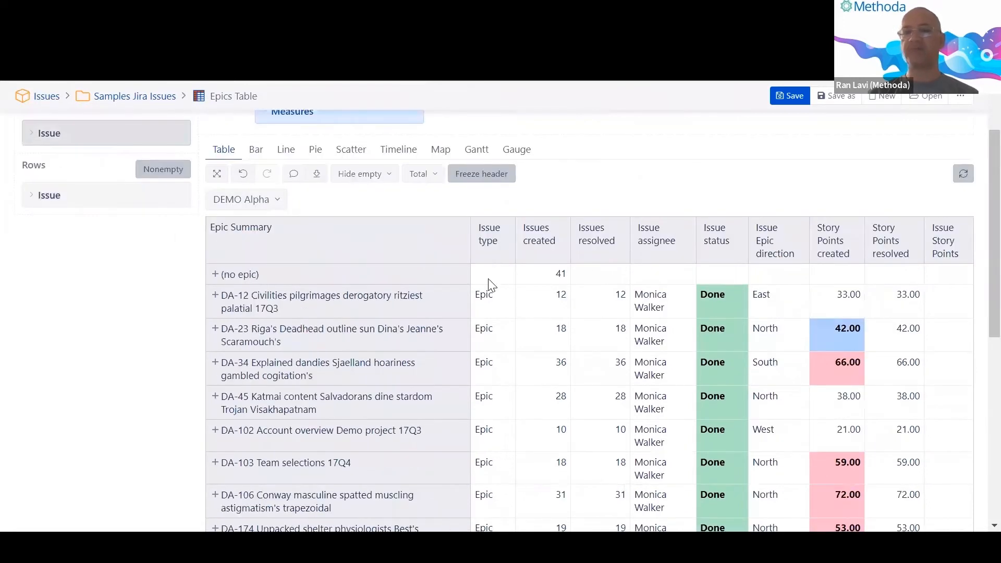
pyautogui.scroll(2, 679, 241)
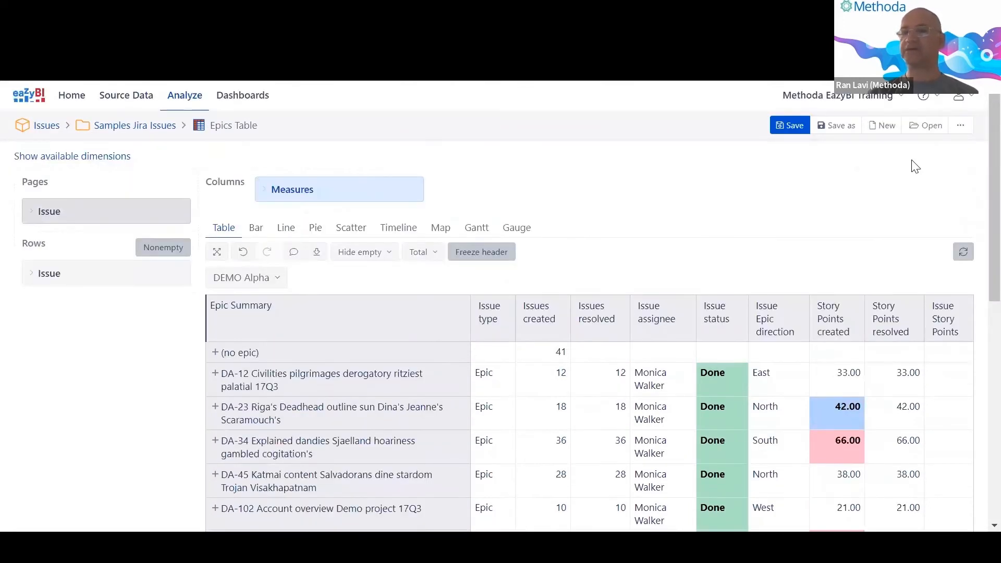
pyautogui.click(885, 129)
pyautogui.click(873, 152)
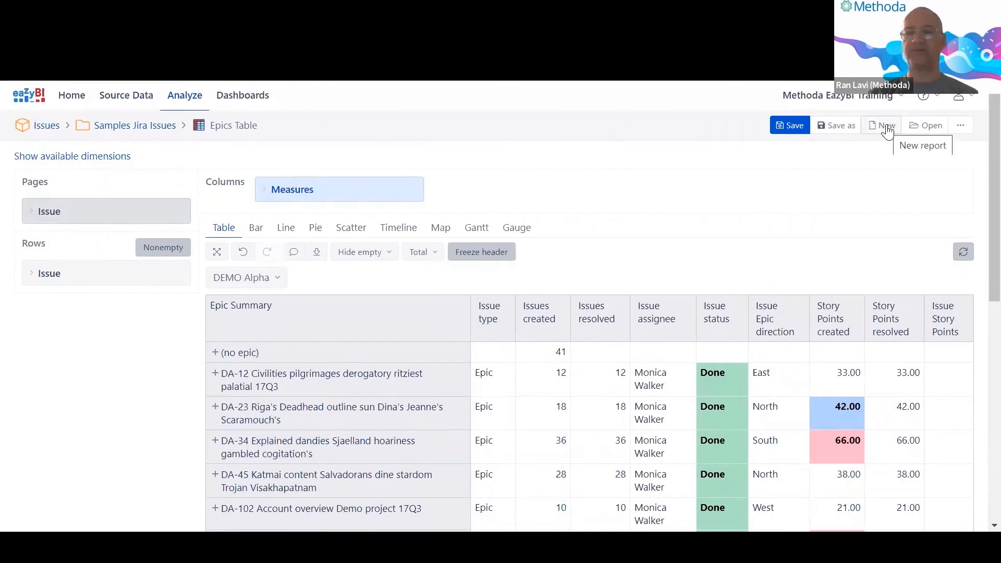
# Start a new report from the Empty report option.
pyautogui.click(887, 126)
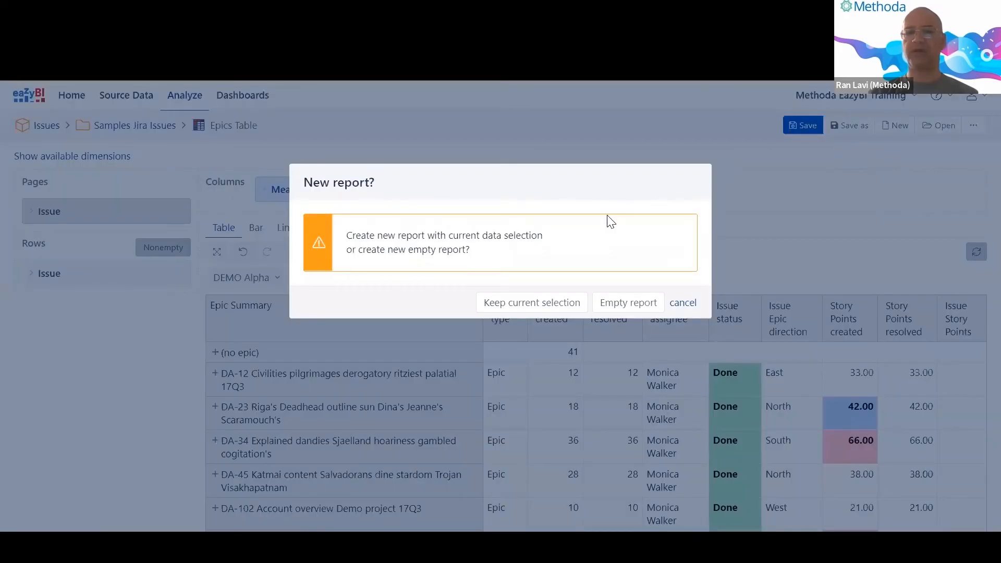
pyautogui.click(611, 307)
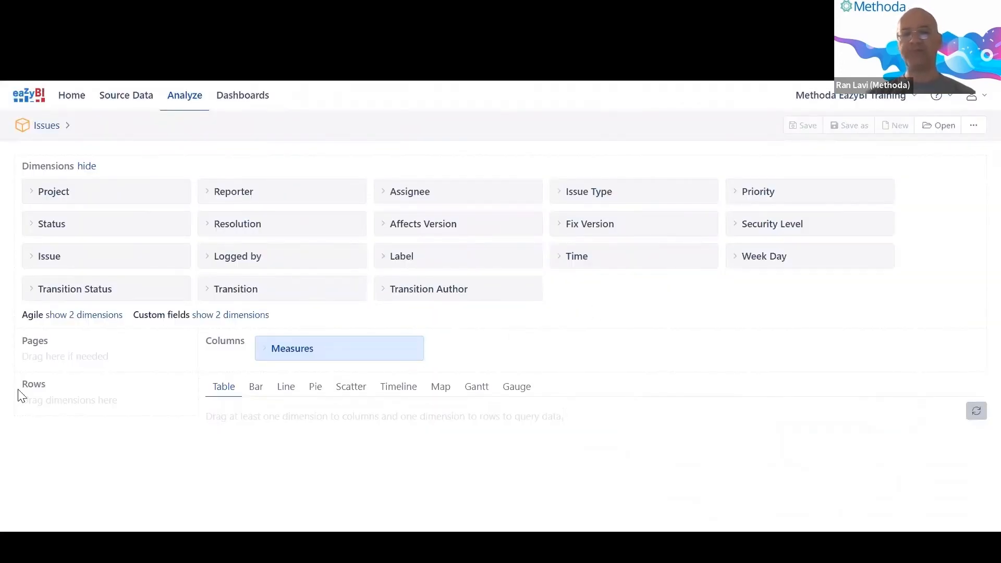
pyautogui.doubleClick(33, 384)
pyautogui.moveTo(211, 342); pyautogui.dragTo(235, 342)
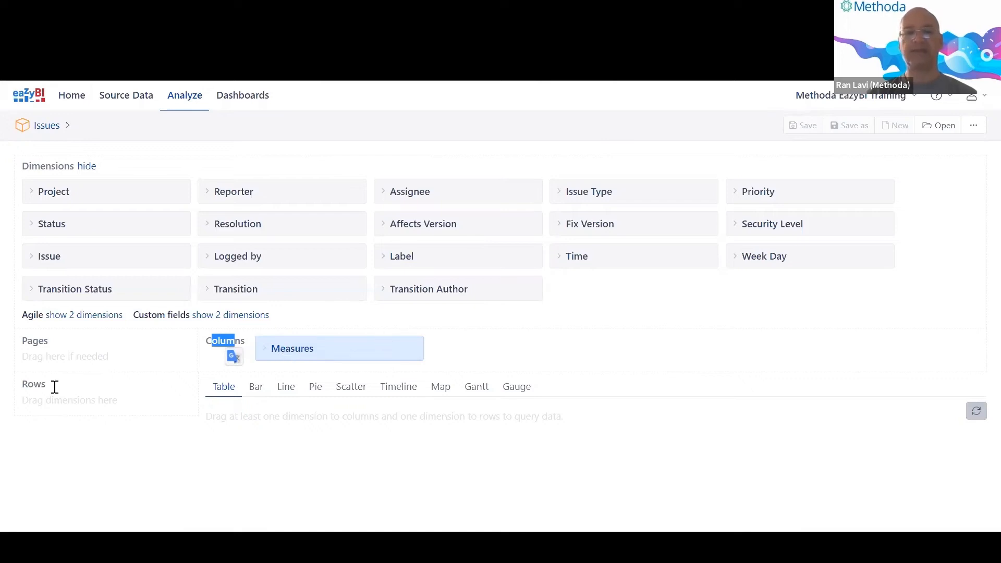
pyautogui.moveTo(23, 385); pyautogui.dragTo(43, 384)
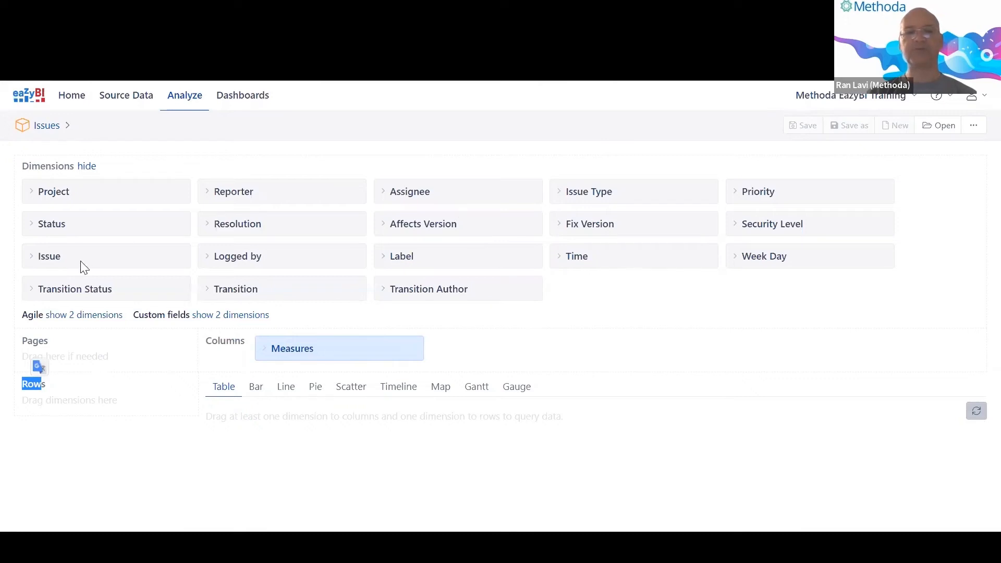
# Put Issue on rows as All Issues by epics and add Project as a page filter.
pyautogui.moveTo(67, 259); pyautogui.dragTo(64, 427)
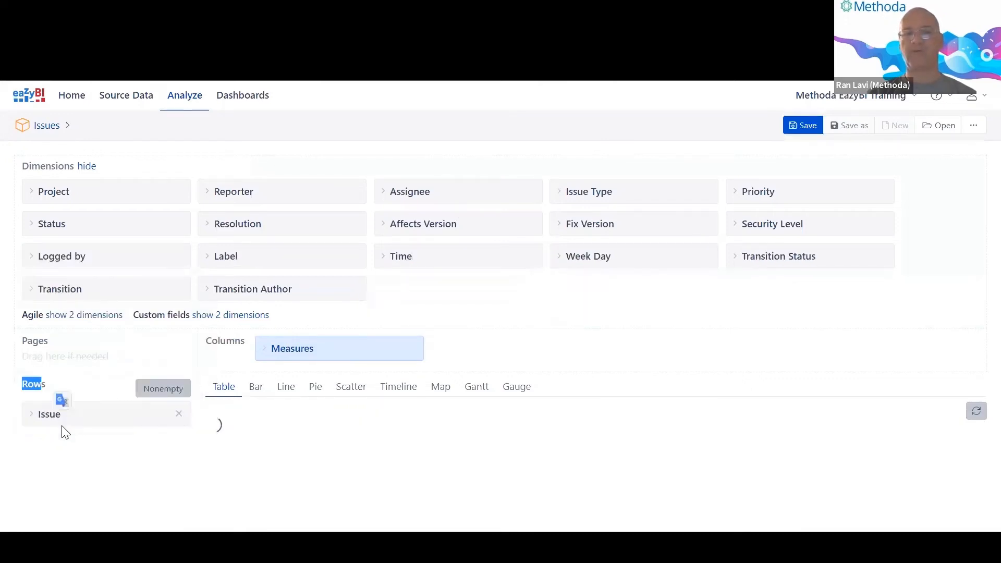
pyautogui.scroll(-1, 64, 428)
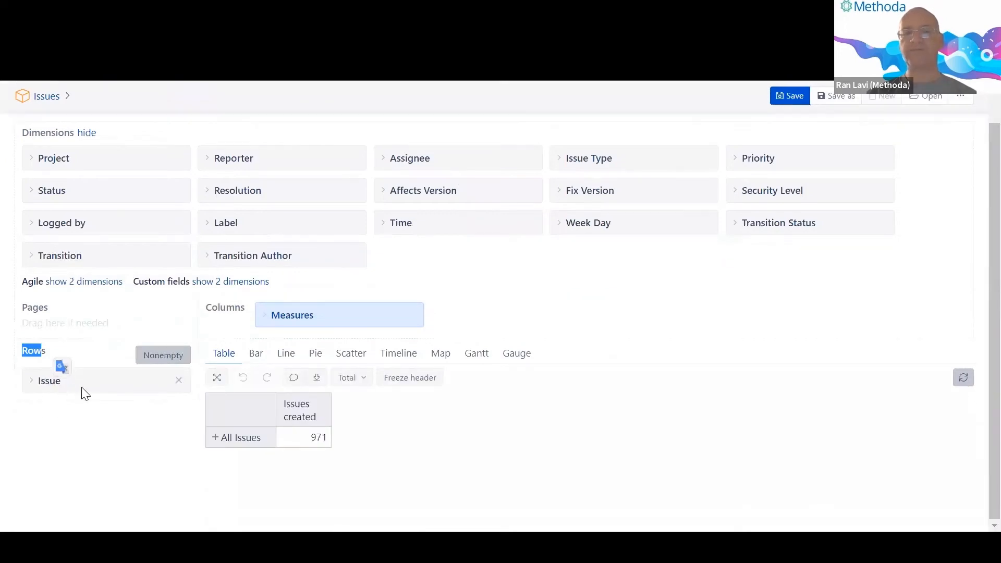
pyautogui.click(84, 389)
pyautogui.scroll(-4, 86, 394)
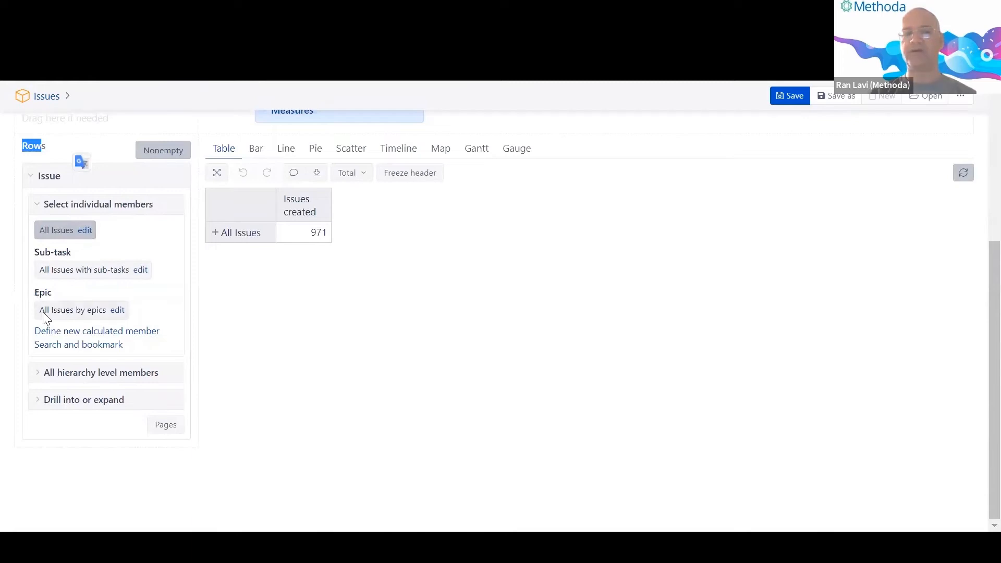
pyautogui.click(90, 311)
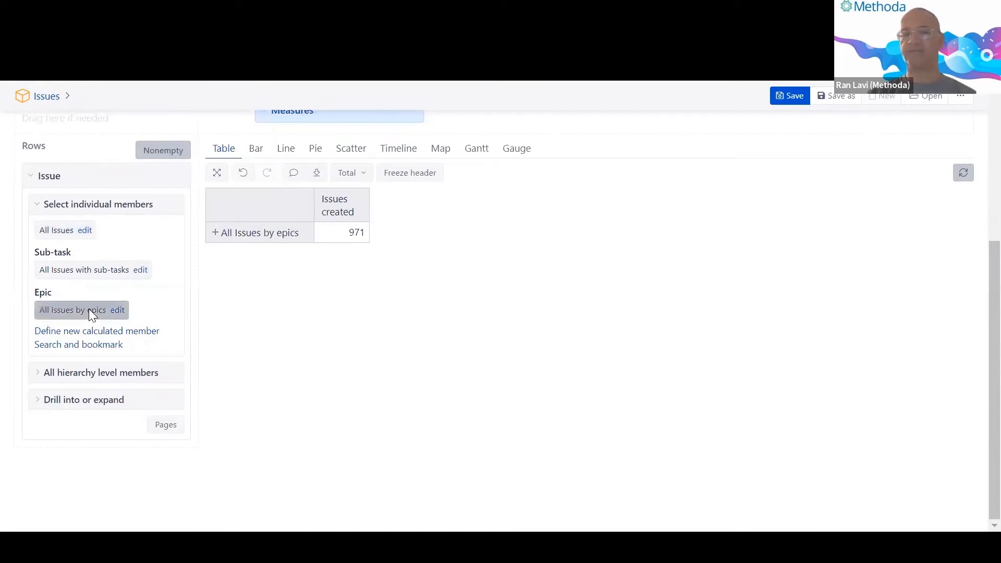
pyautogui.scroll(3, 139, 235)
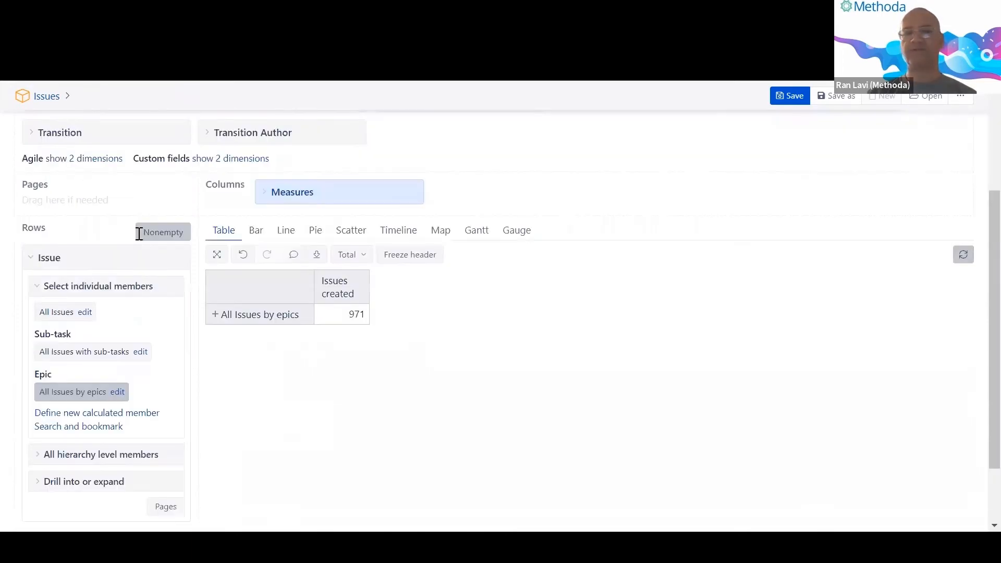
pyautogui.scroll(2, 112, 224)
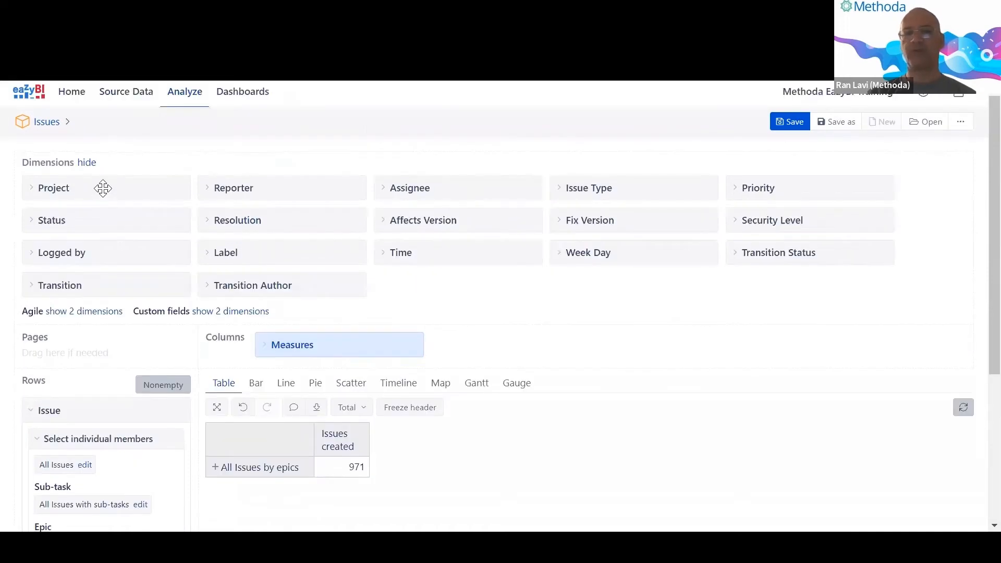
pyautogui.moveTo(99, 188); pyautogui.dragTo(96, 351)
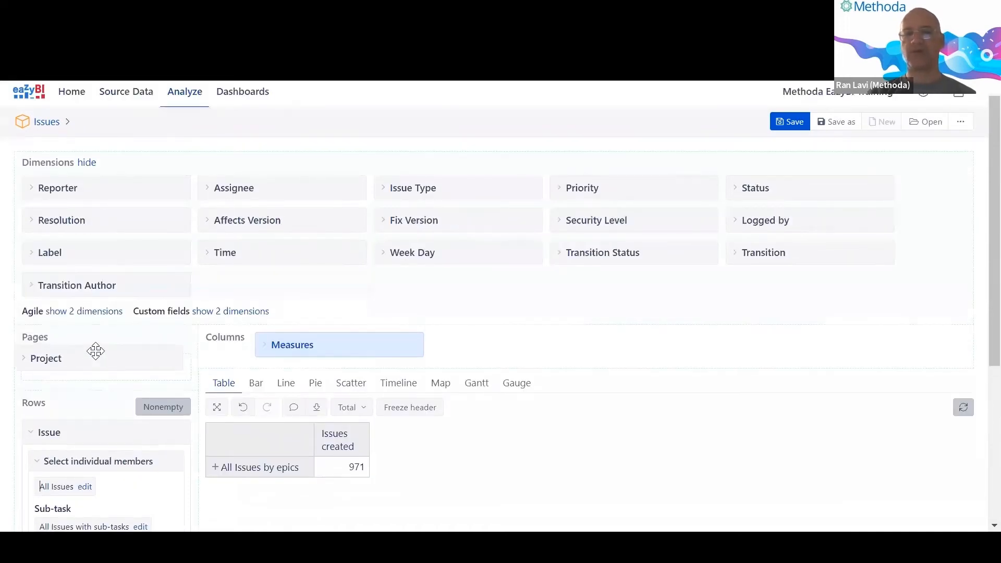
pyautogui.scroll(-5, 99, 352)
# Filter to DEMO Alpha and expand All Issues by epics and DEMO Alpha into epics.
pyautogui.click(249, 198)
pyautogui.click(255, 240)
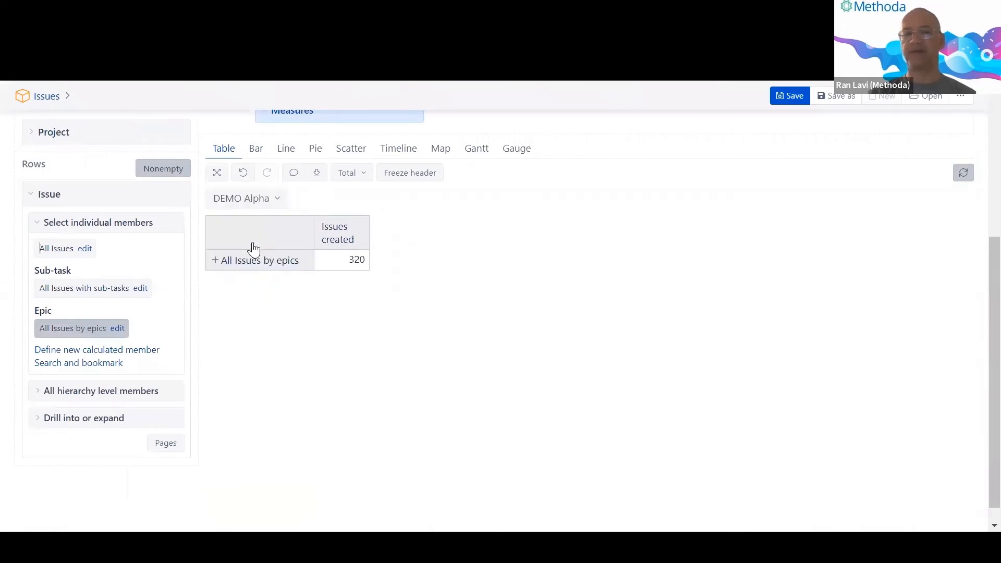
pyautogui.click(215, 261)
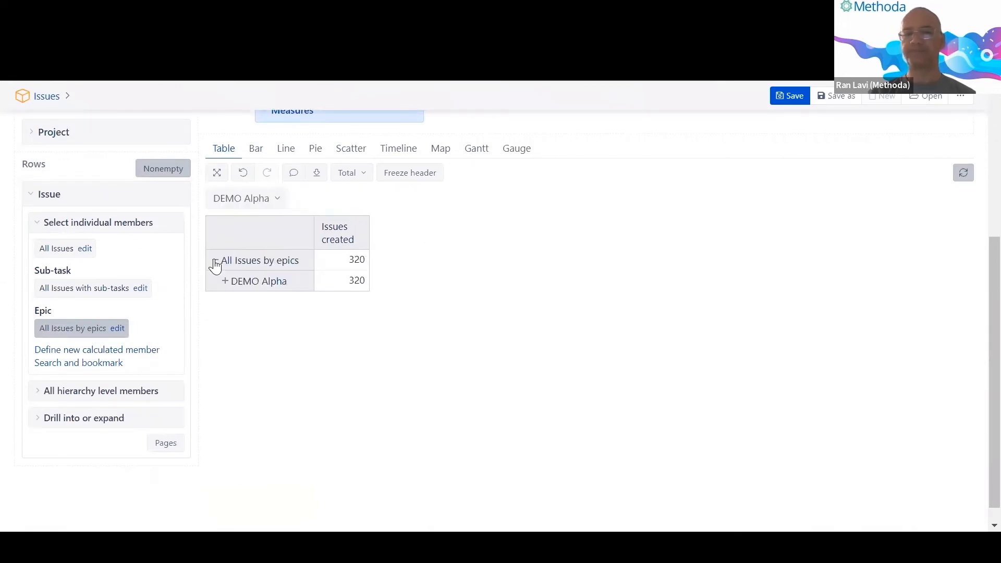
pyautogui.click(226, 282)
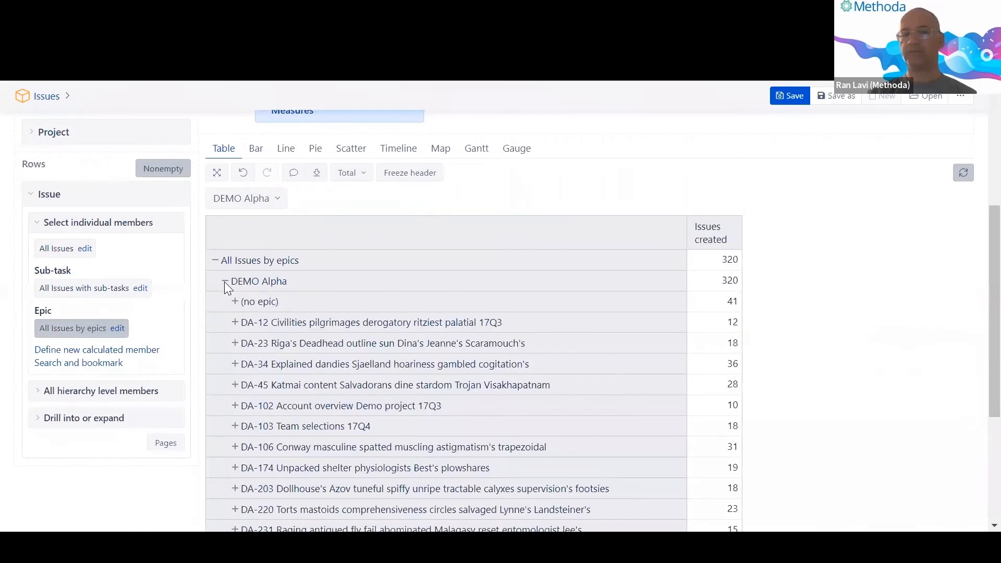
pyautogui.scroll(-2, 298, 328)
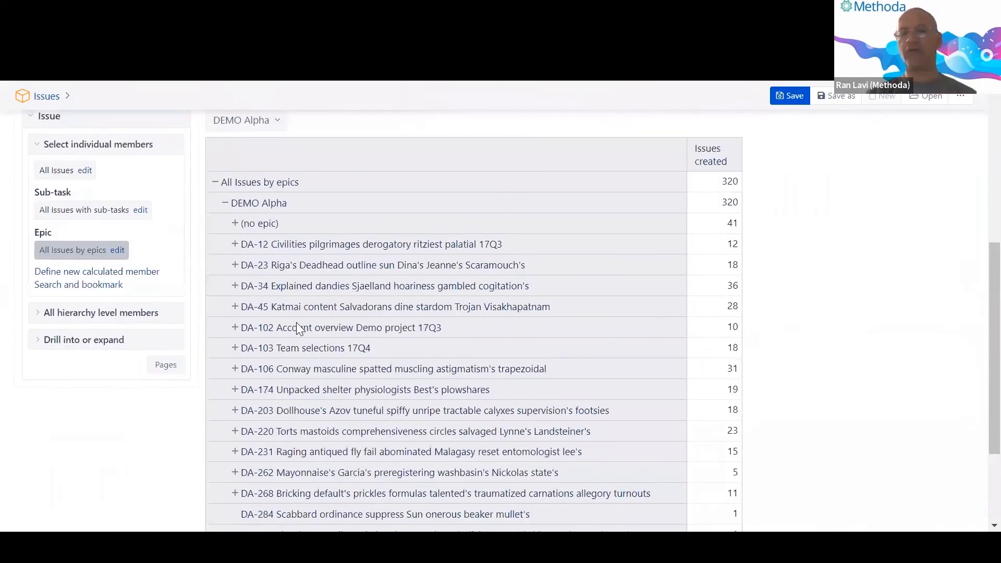
pyautogui.scroll(2, 297, 322)
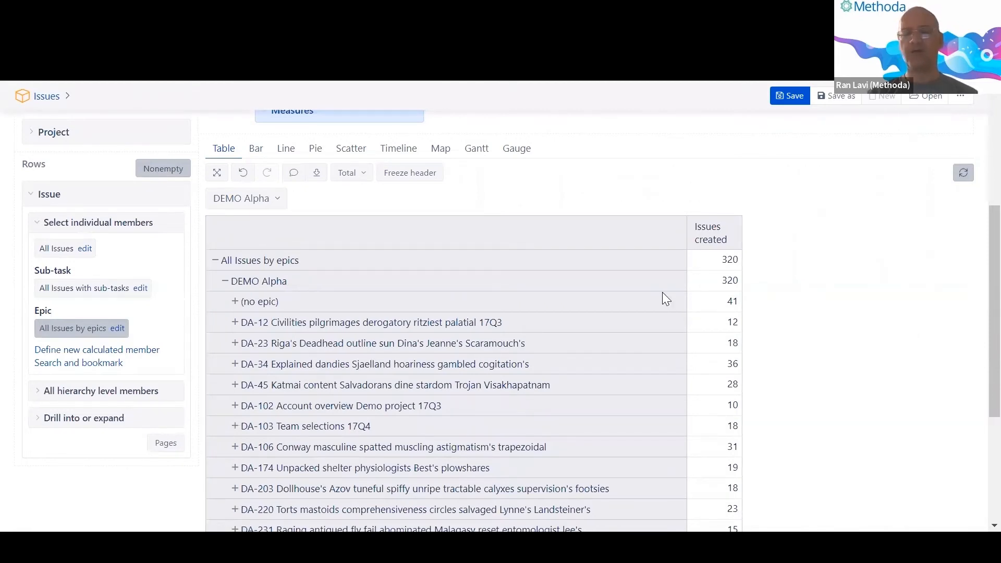
pyautogui.scroll(2, 662, 292)
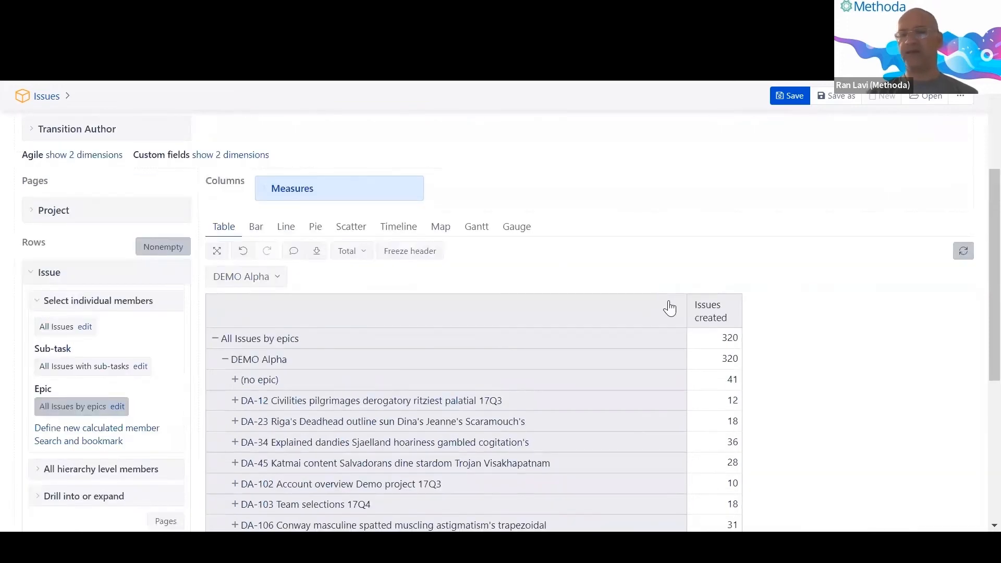
pyautogui.scroll(-2, 670, 308)
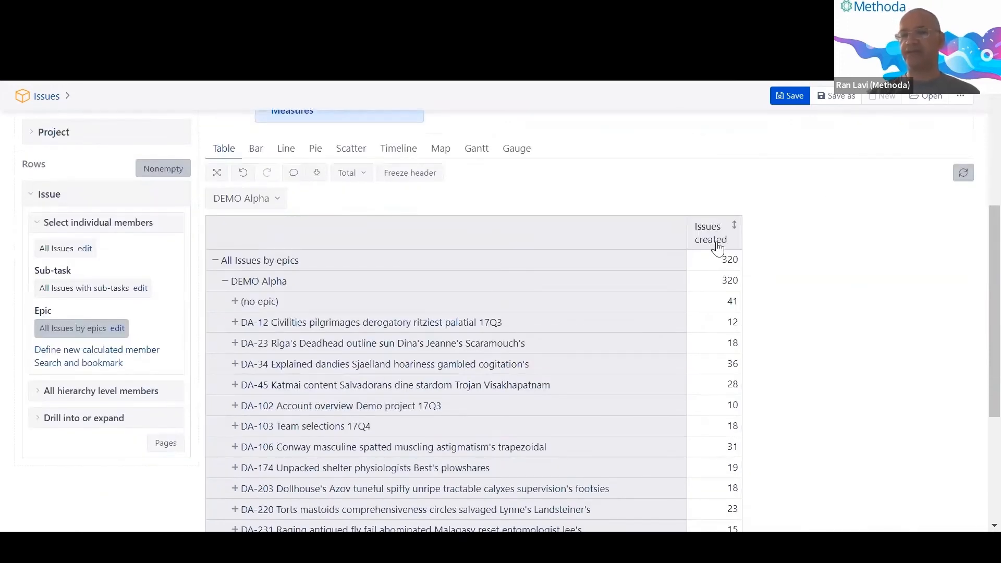
pyautogui.scroll(-2, 725, 251)
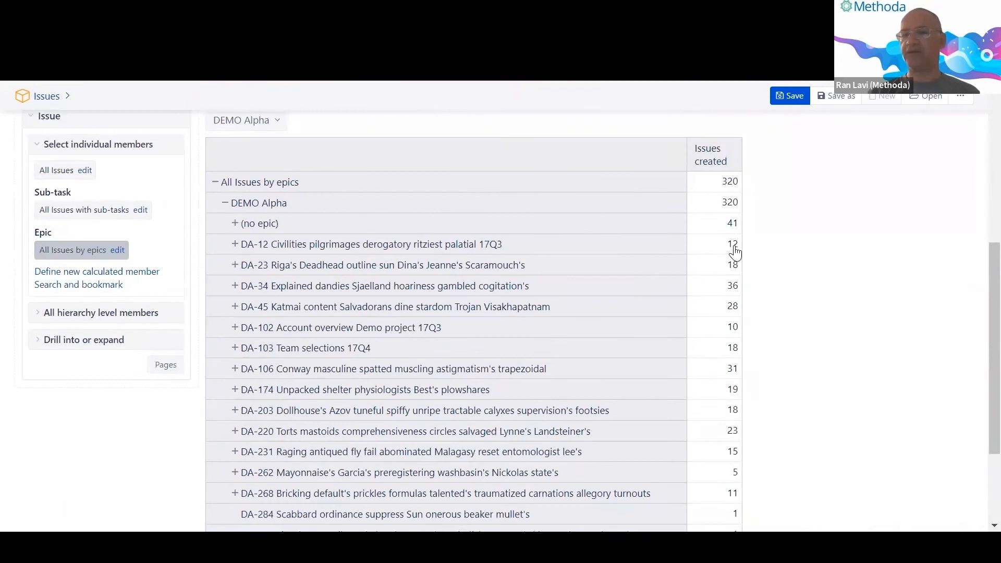
# Inspect the drill options for DA-12's Issues created value, then dismiss them.
pyautogui.doubleClick(736, 250)
pyautogui.click(740, 253)
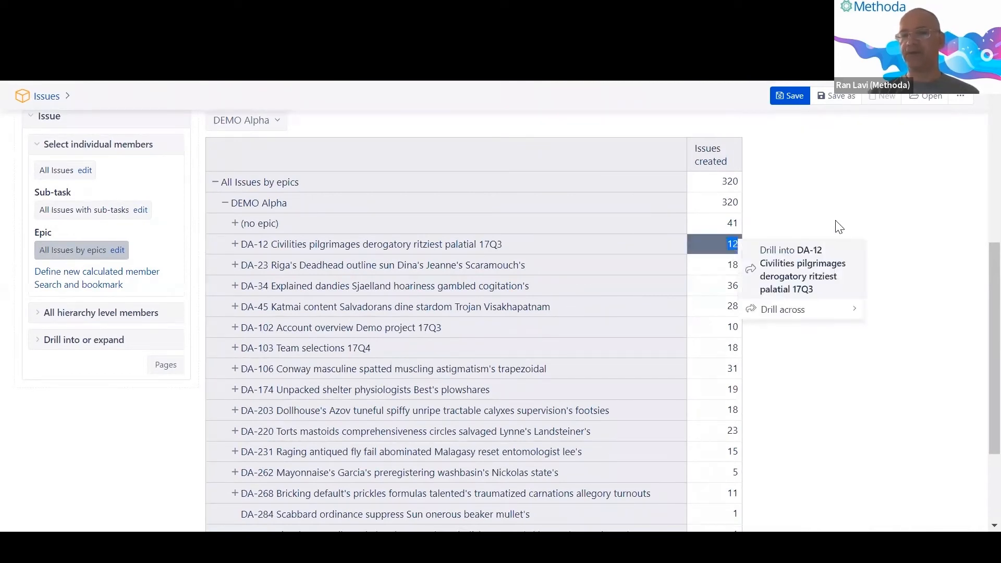
pyautogui.click(835, 220)
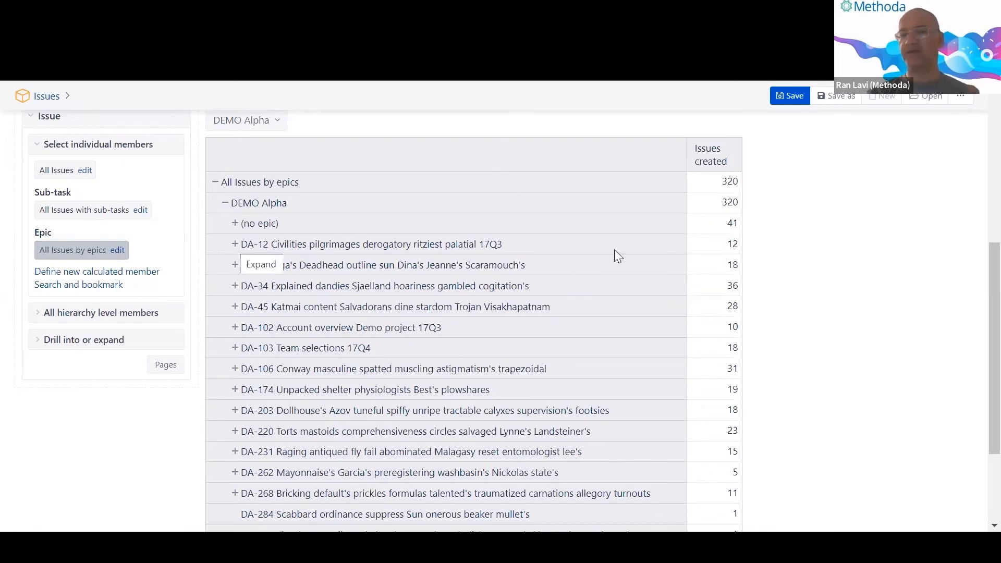
pyautogui.moveTo(728, 245); pyautogui.dragTo(738, 251)
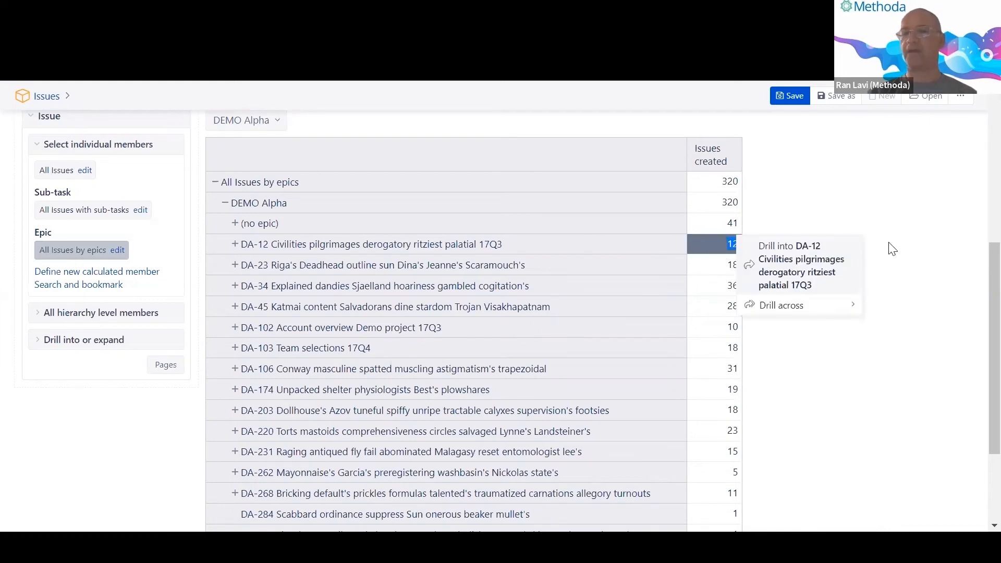
pyautogui.click(893, 250)
pyautogui.scroll(5, 282, 256)
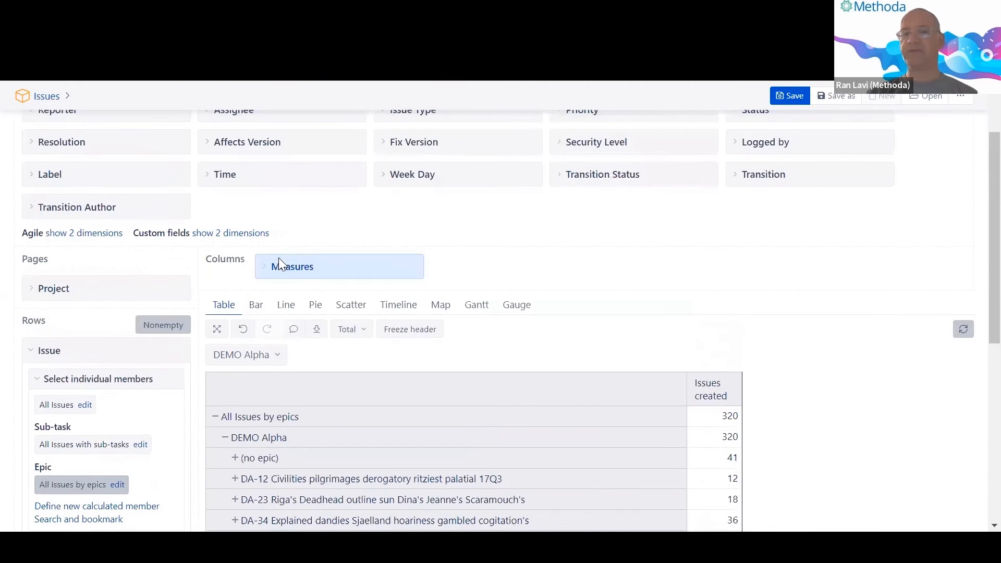
pyautogui.click(281, 260)
pyautogui.click(418, 344)
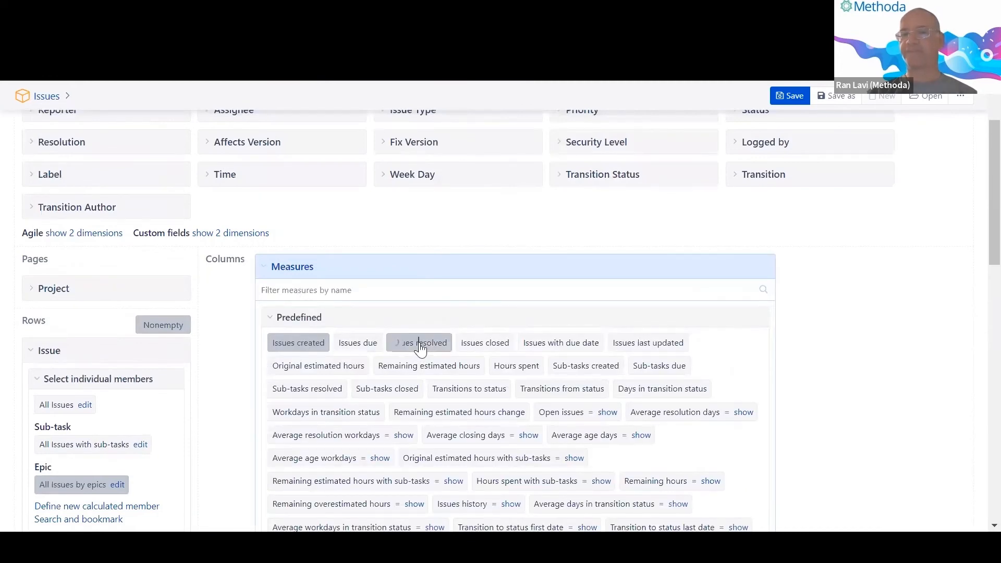
pyautogui.scroll(-1, 767, 290)
pyautogui.scroll(-10, 767, 291)
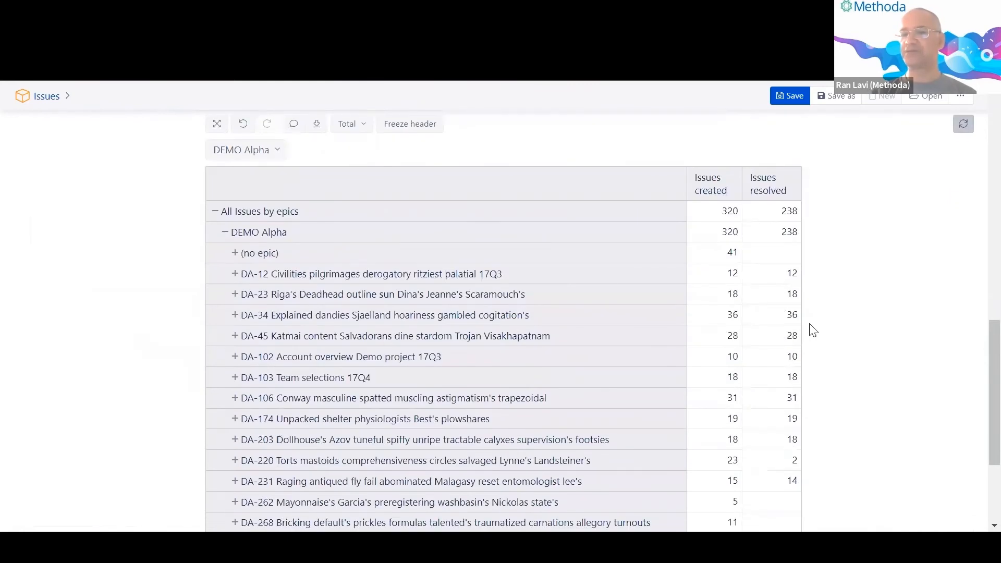
pyautogui.scroll(-2, 814, 334)
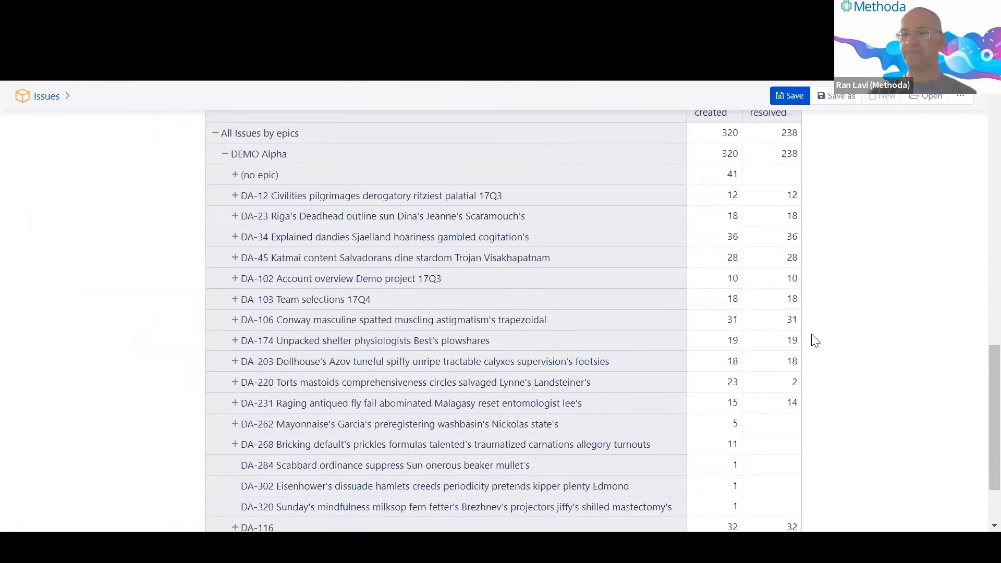
pyautogui.click(731, 386)
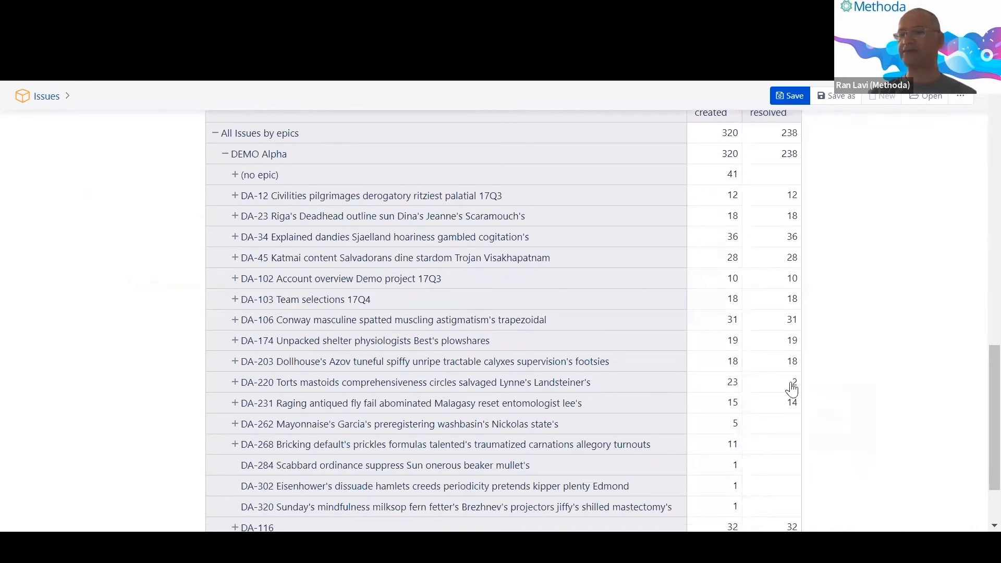
pyautogui.click(796, 386)
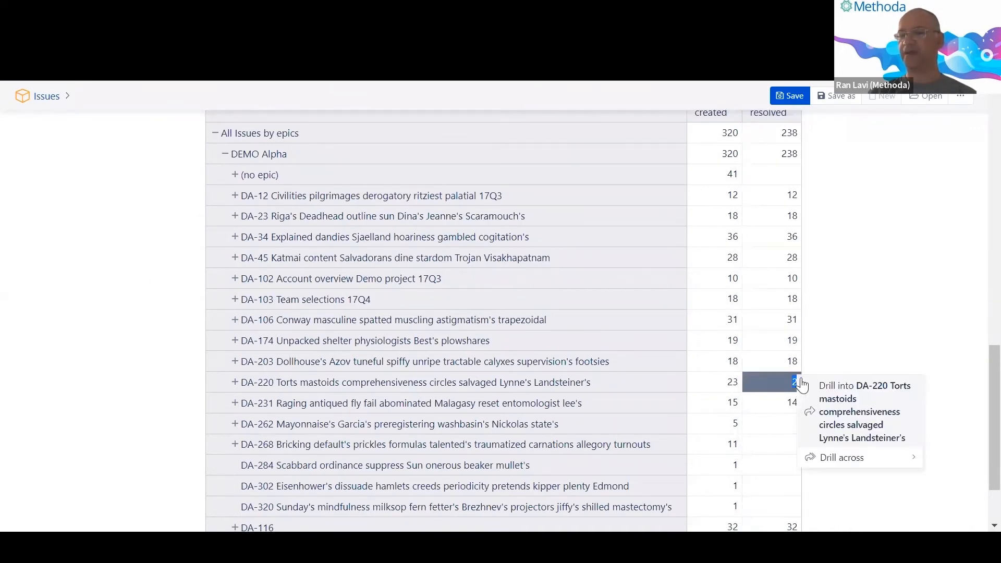
pyautogui.click(817, 369)
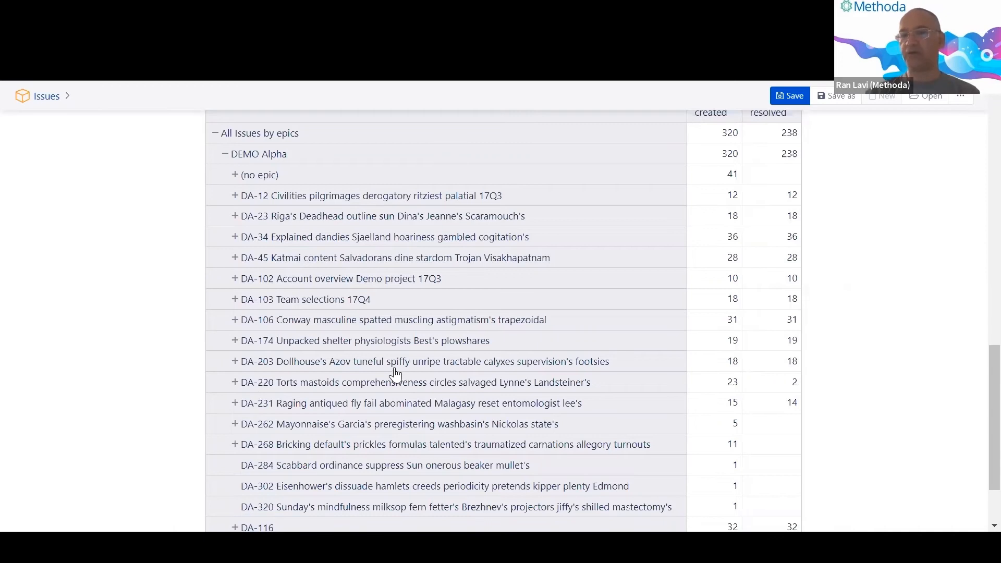
pyautogui.scroll(10, 395, 375)
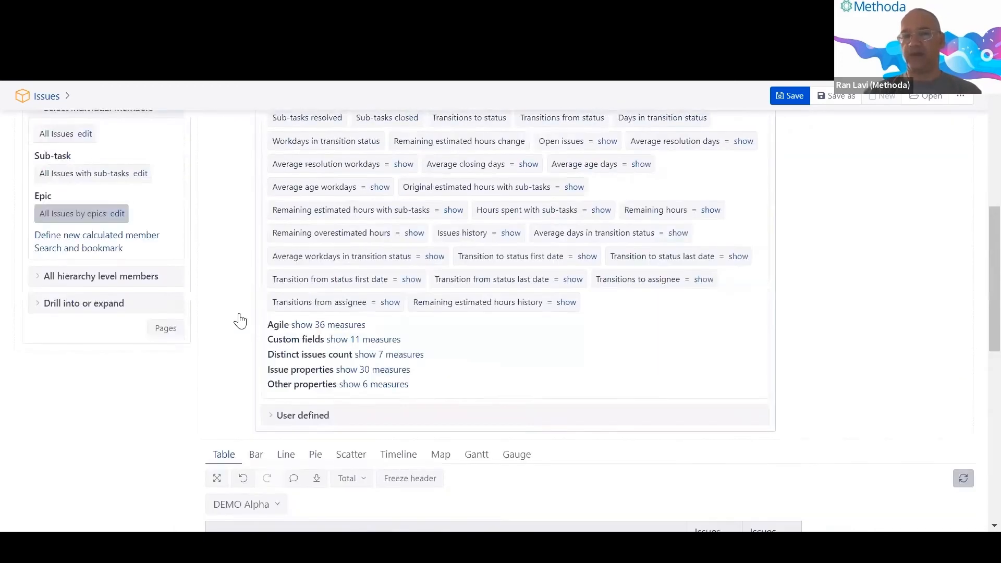
# Collapse the measures list and Issue member settings, and remove Issue from rows.
pyautogui.scroll(6, 313, 333)
pyautogui.click(386, 344)
pyautogui.scroll(-1, 313, 352)
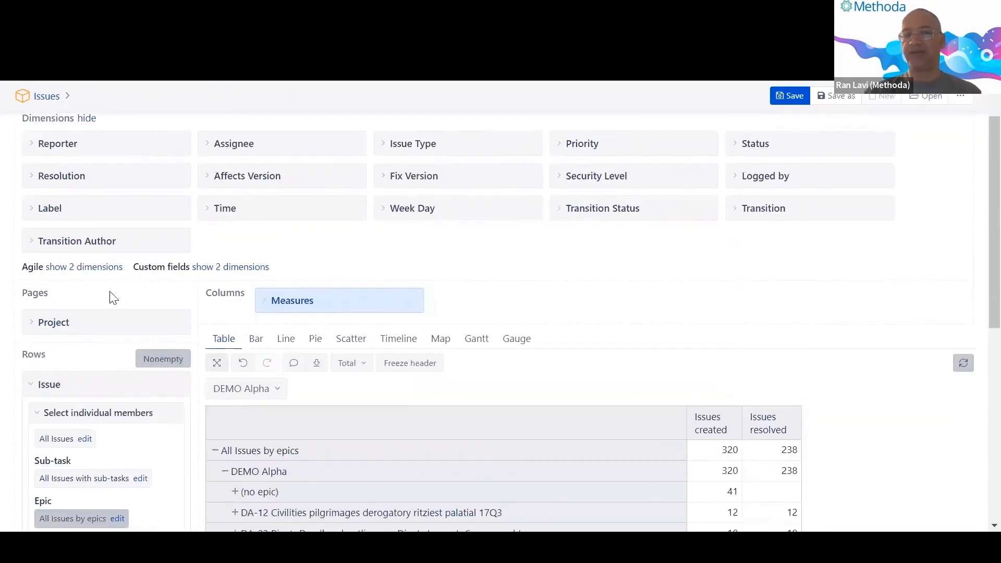
pyautogui.scroll(-2, 114, 299)
pyautogui.click(152, 272)
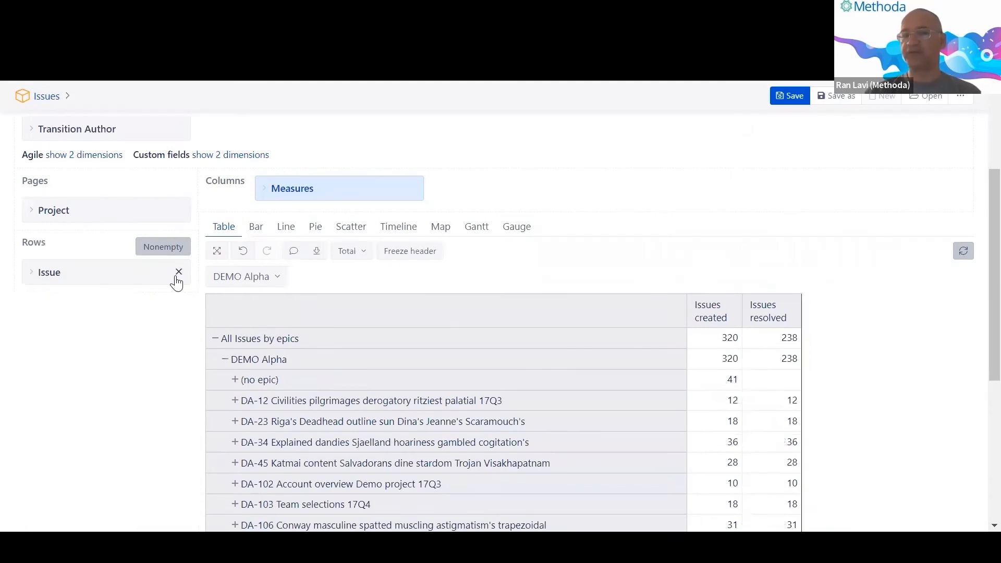
pyautogui.click(179, 272)
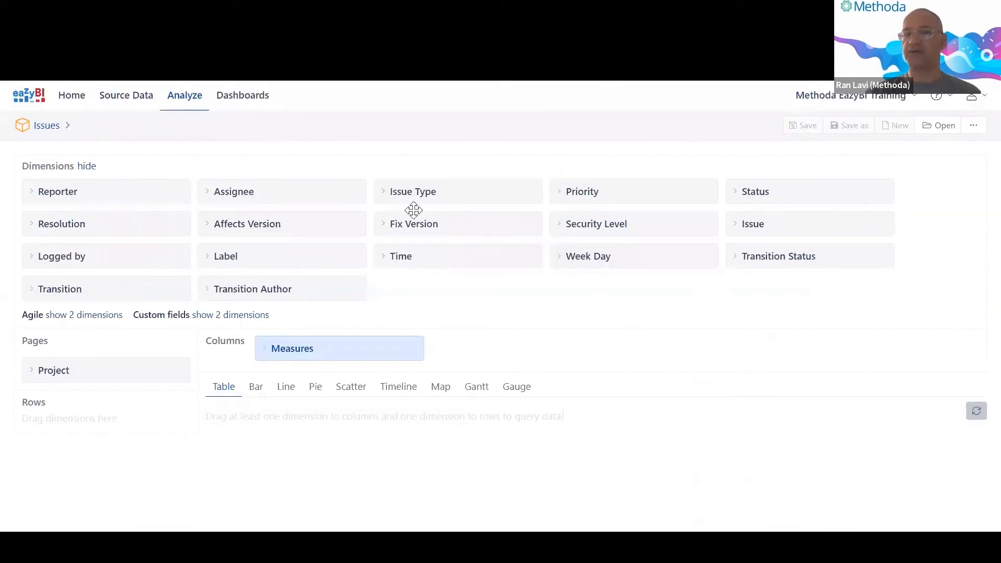
# Put Status on rows and expand All Statuses into individual statuses.
pyautogui.moveTo(785, 197); pyautogui.dragTo(67, 447)
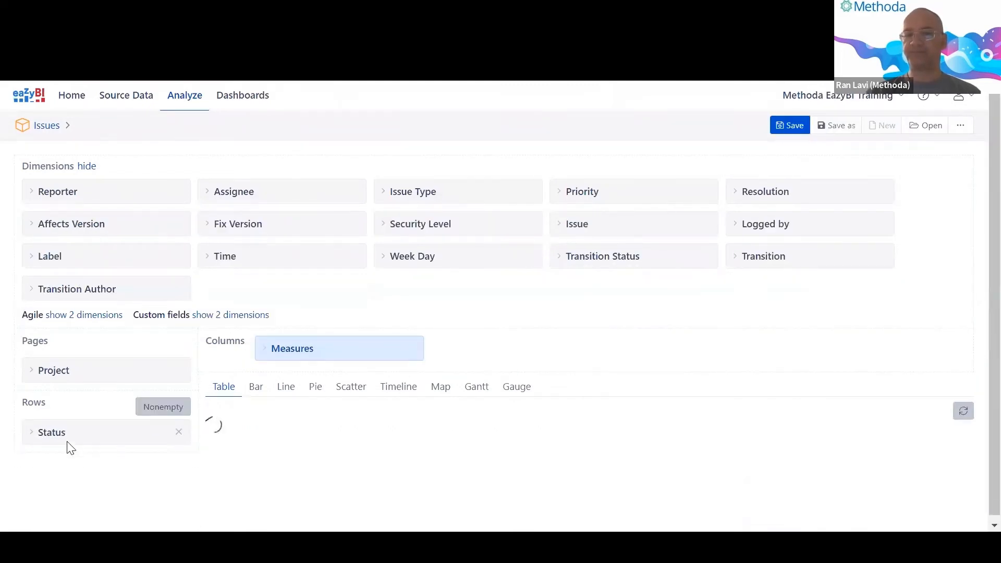
pyautogui.scroll(-1, 107, 429)
pyautogui.click(218, 440)
pyautogui.scroll(-3, 304, 436)
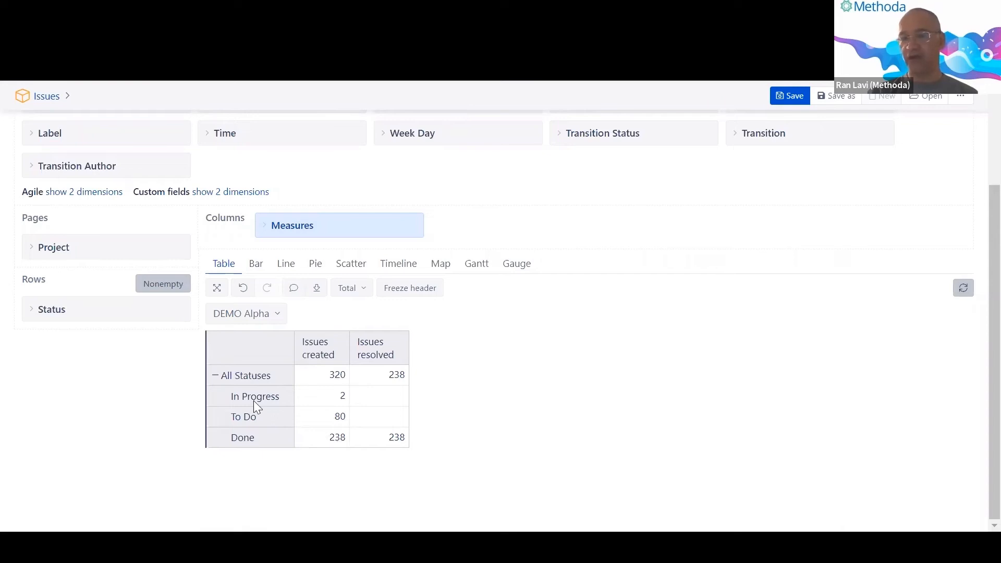
# Review In Progress, To Do and Done (238 created, 238 resolved), then remove Status.
pyautogui.moveTo(231, 403); pyautogui.dragTo(286, 399)
pyautogui.click(141, 406)
pyautogui.moveTo(231, 419); pyautogui.dragTo(251, 419)
pyautogui.click(252, 423)
pyautogui.click(119, 422)
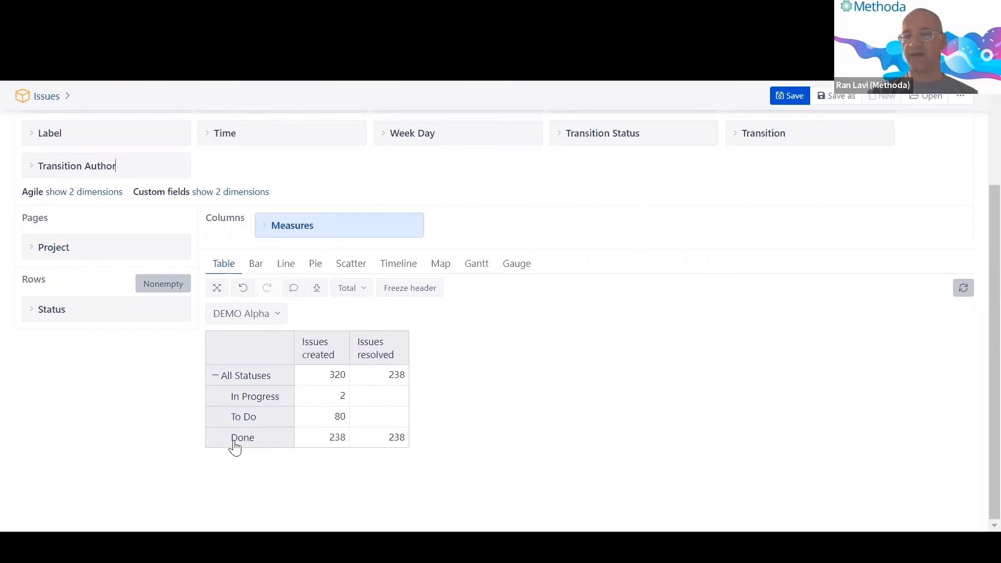
pyautogui.moveTo(230, 444); pyautogui.dragTo(253, 446)
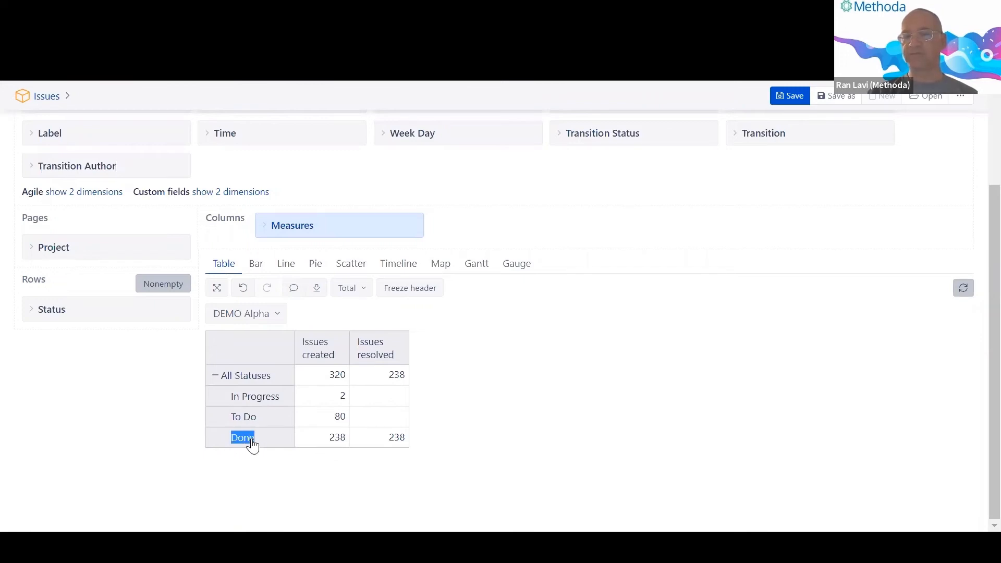
pyautogui.click(175, 440)
pyautogui.moveTo(332, 440); pyautogui.dragTo(345, 439)
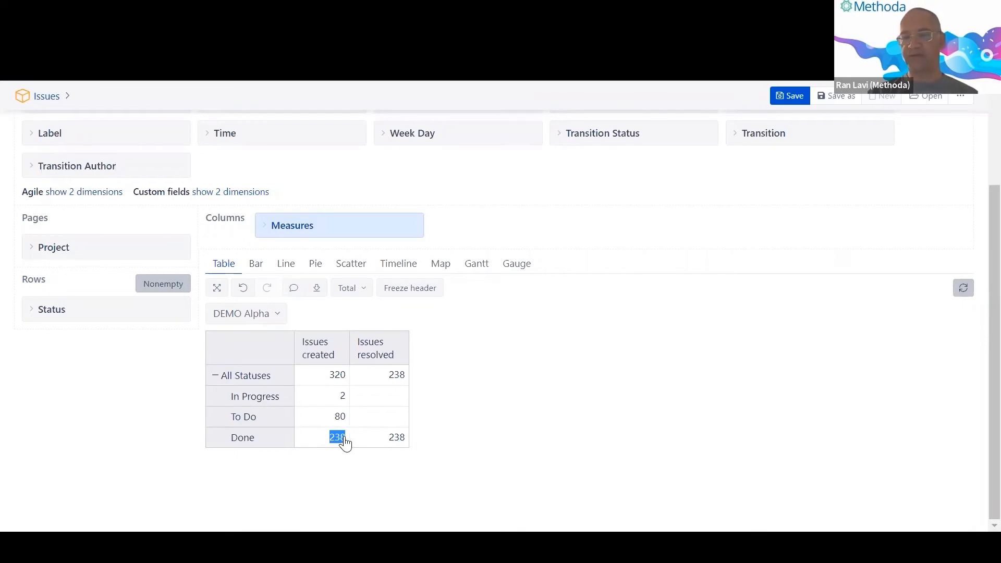
pyautogui.click(345, 438)
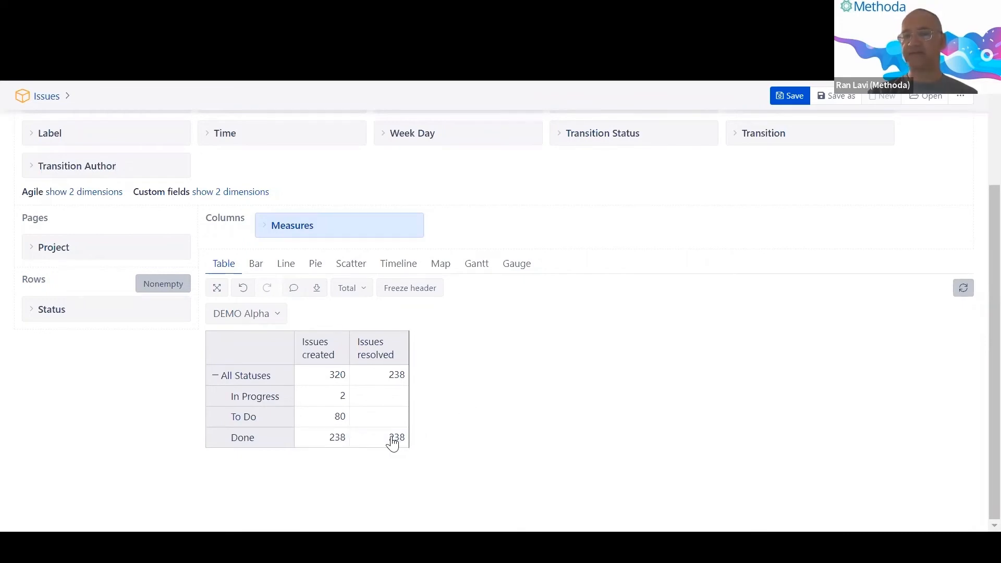
pyautogui.moveTo(392, 439); pyautogui.dragTo(406, 438)
pyautogui.click(465, 383)
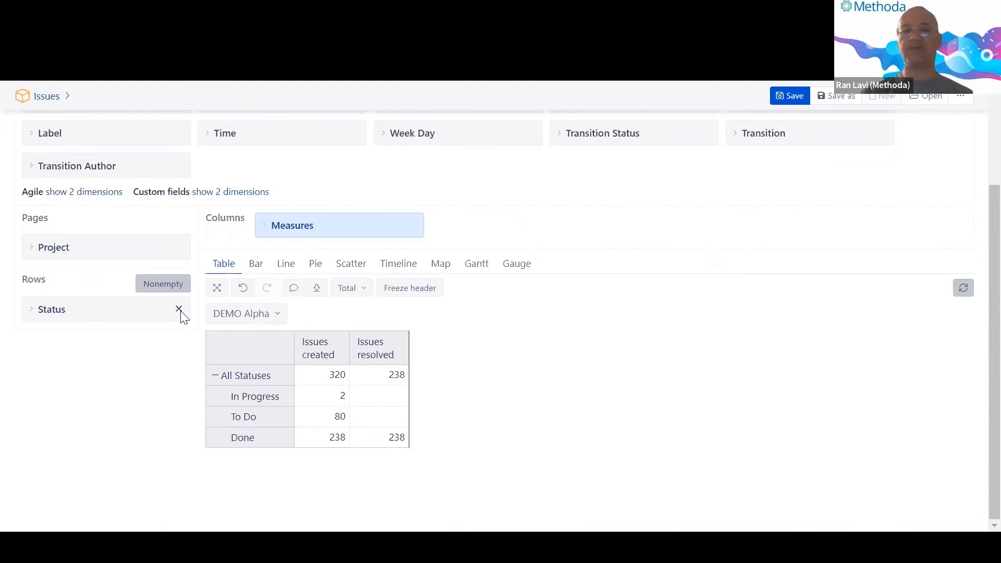
pyautogui.click(179, 312)
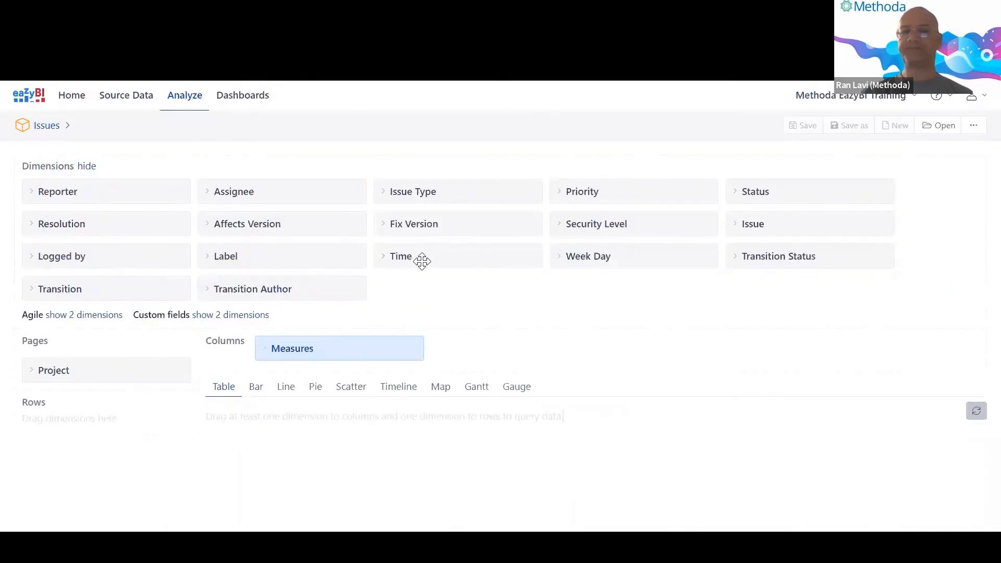
# Put the Issue dimension back on rows to rebuild the DEMO Alpha epics table.
pyautogui.moveTo(751, 224); pyautogui.dragTo(73, 421)
pyautogui.scroll(-5, 344, 407)
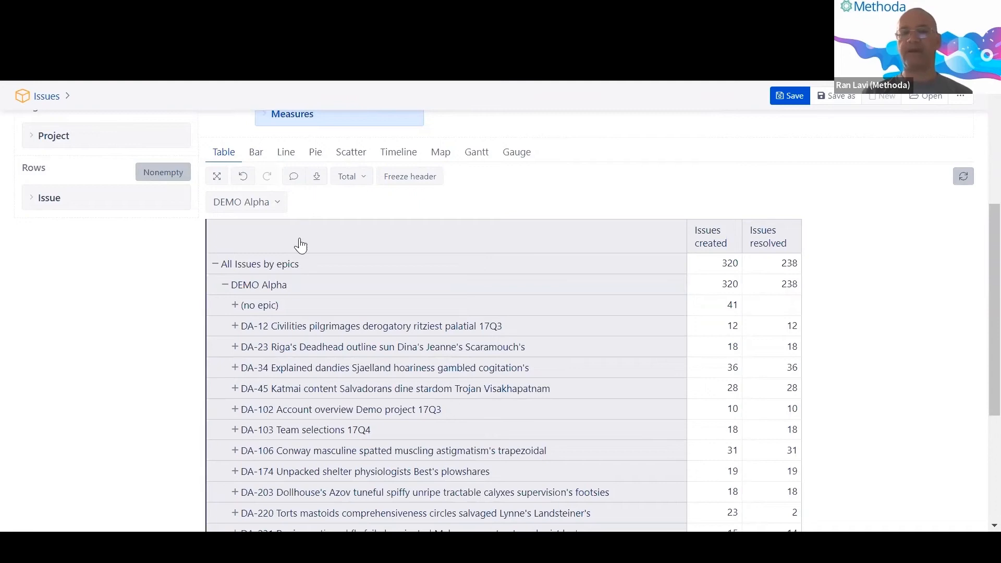
pyautogui.scroll(2, 313, 208)
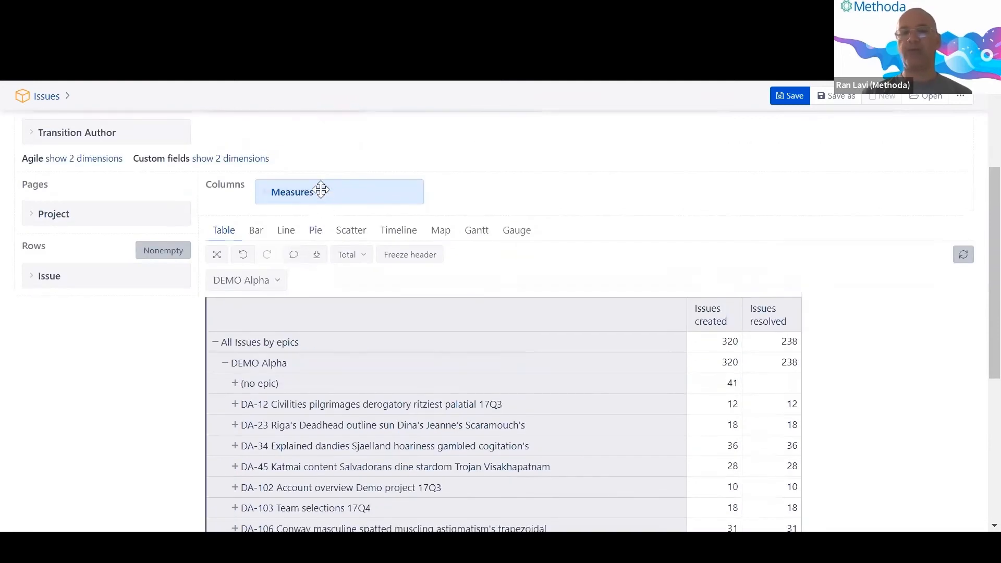
# Add Issue Epic direction from the Issue properties measures as a table column.
pyautogui.click(322, 192)
pyautogui.scroll(-1, 292, 219)
pyautogui.scroll(-4, 281, 228)
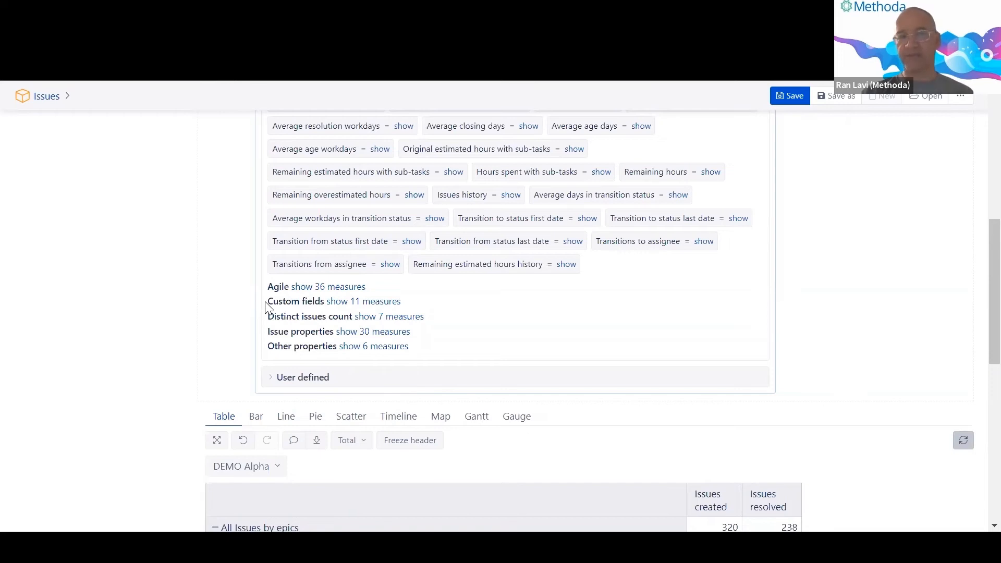
pyautogui.scroll(-1, 267, 308)
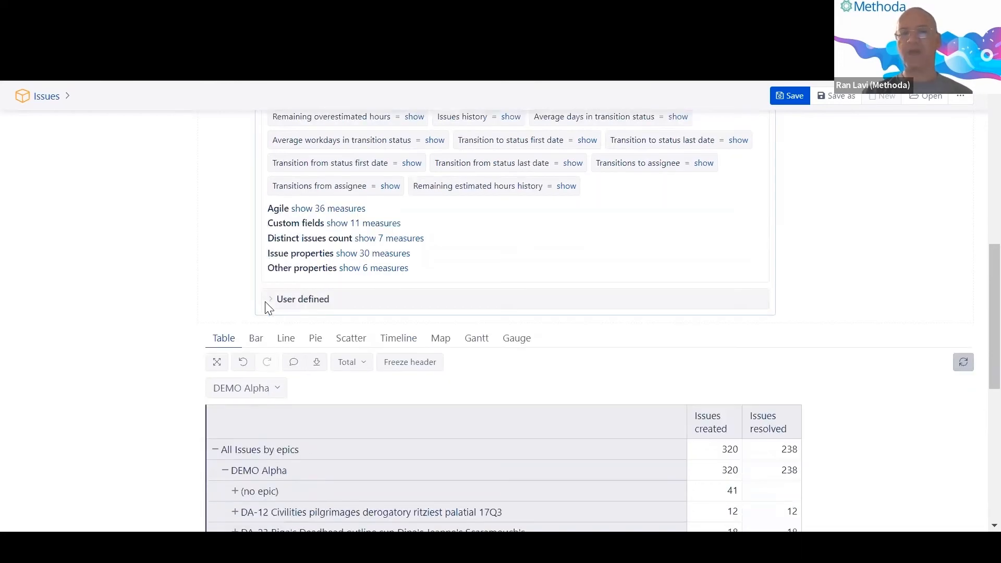
pyautogui.moveTo(268, 254); pyautogui.dragTo(319, 255)
pyautogui.click(268, 255)
pyautogui.scroll(5, 315, 253)
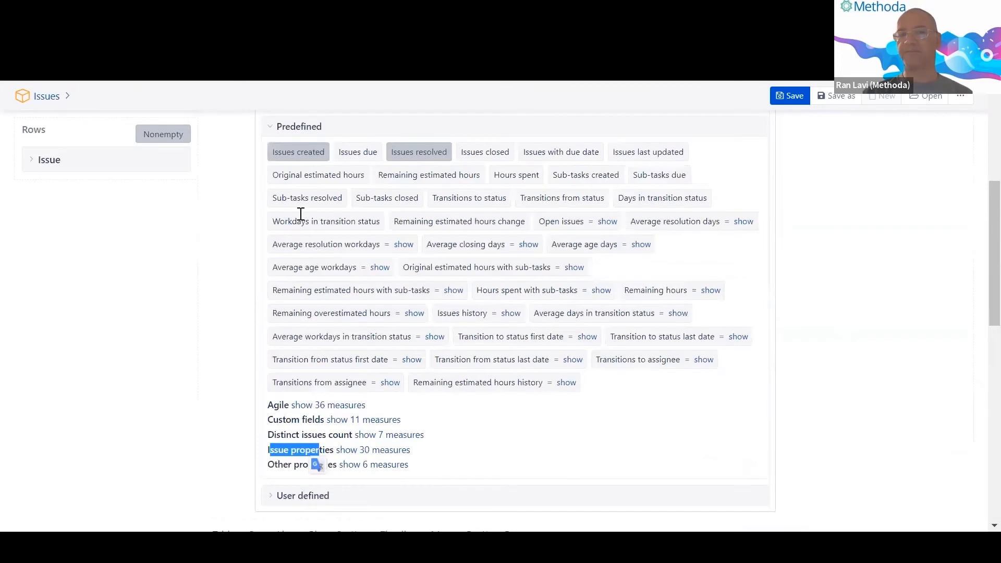
pyautogui.scroll(-3, 369, 334)
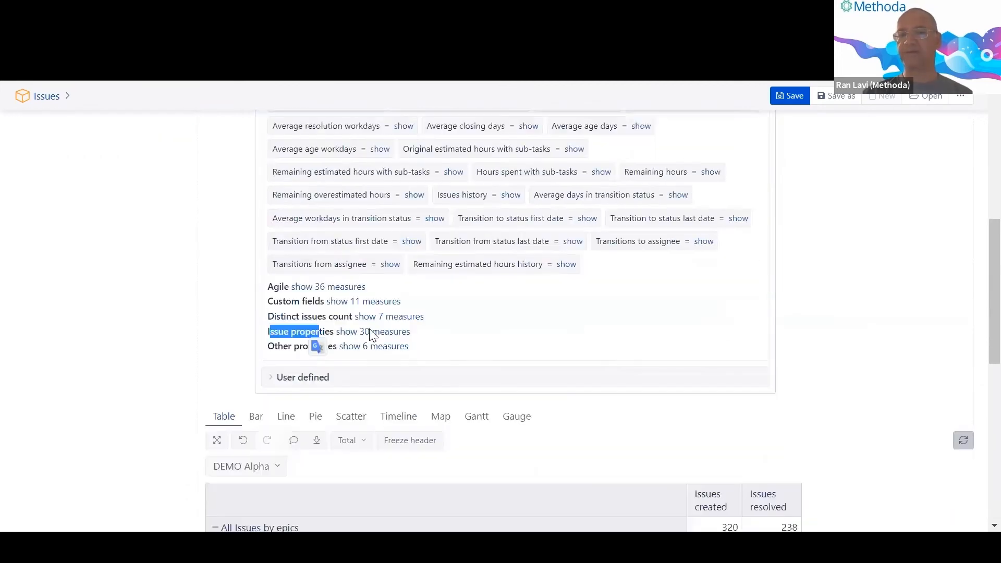
pyautogui.click(369, 332)
pyautogui.scroll(-3, 367, 344)
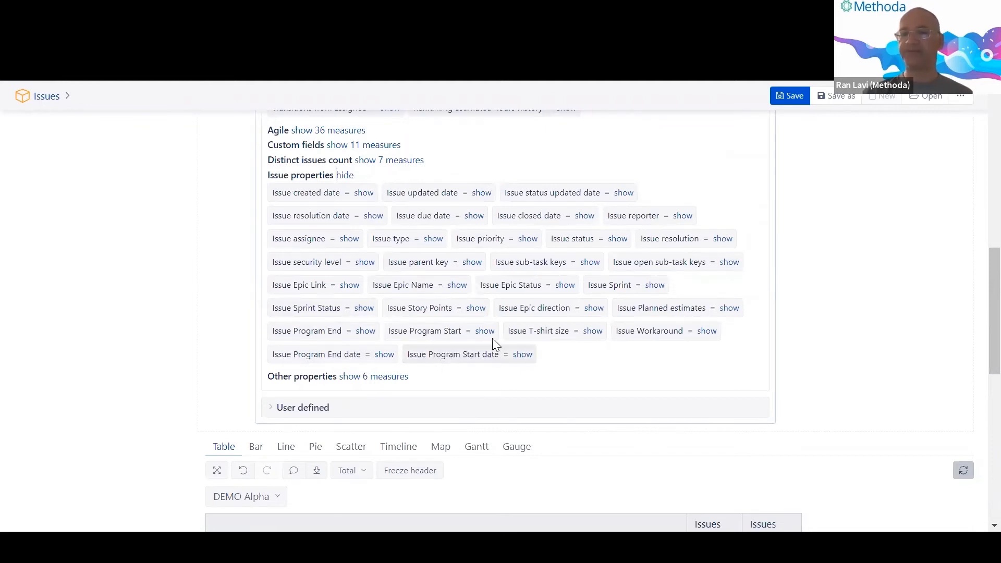
pyautogui.click(542, 310)
pyautogui.scroll(-2, 545, 316)
pyautogui.scroll(-7, 542, 315)
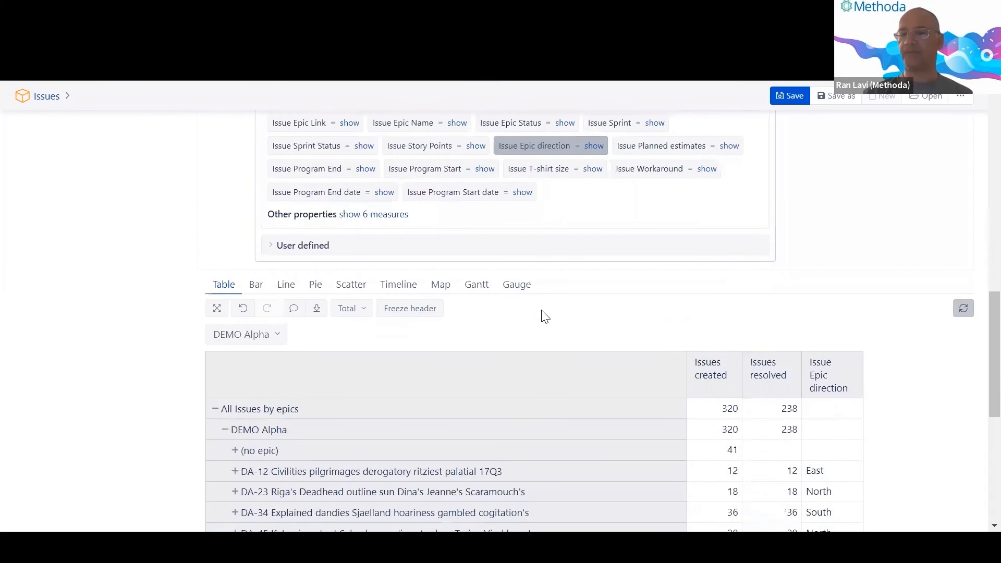
pyautogui.doubleClick(815, 241)
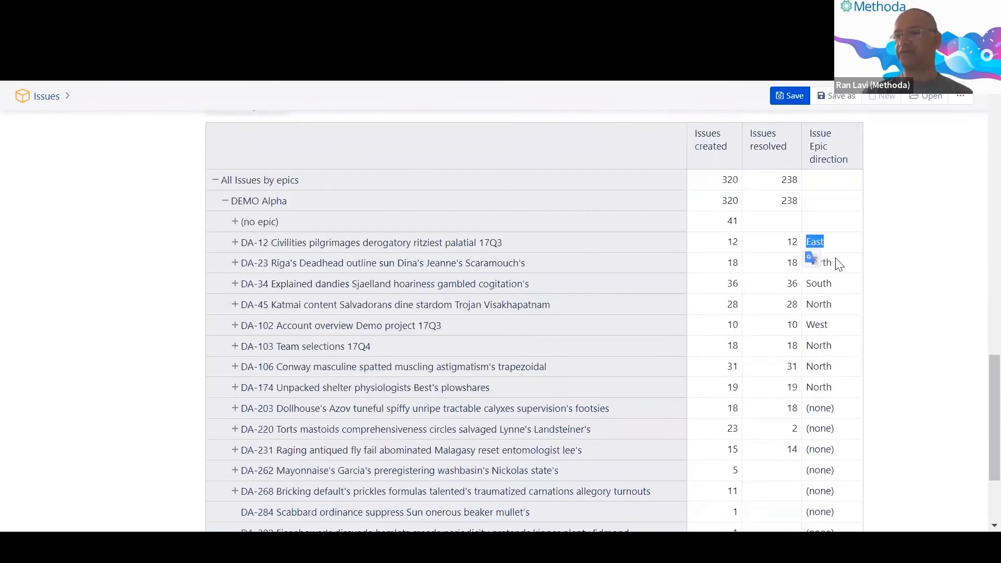
pyautogui.click(838, 264)
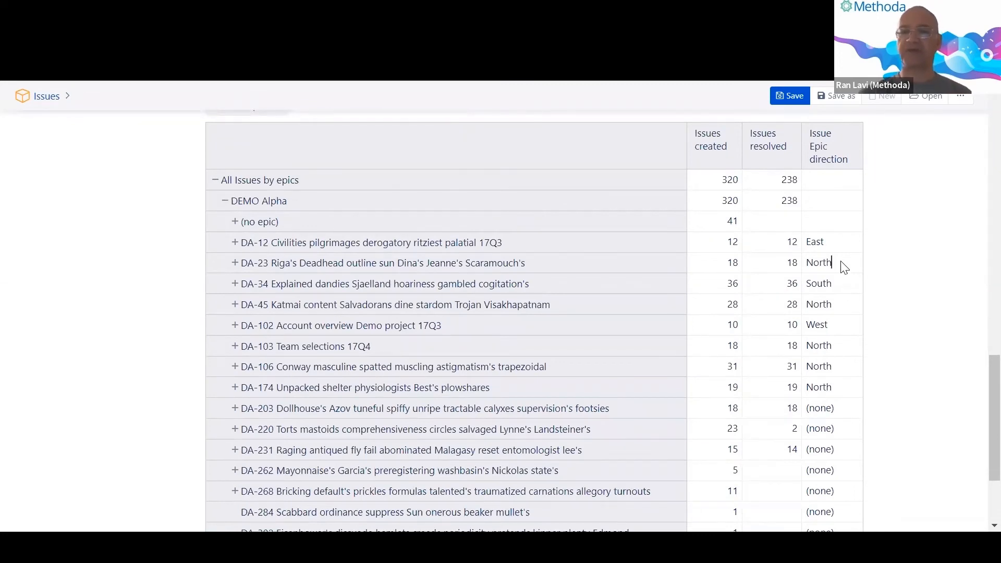
pyautogui.scroll(-2, 822, 313)
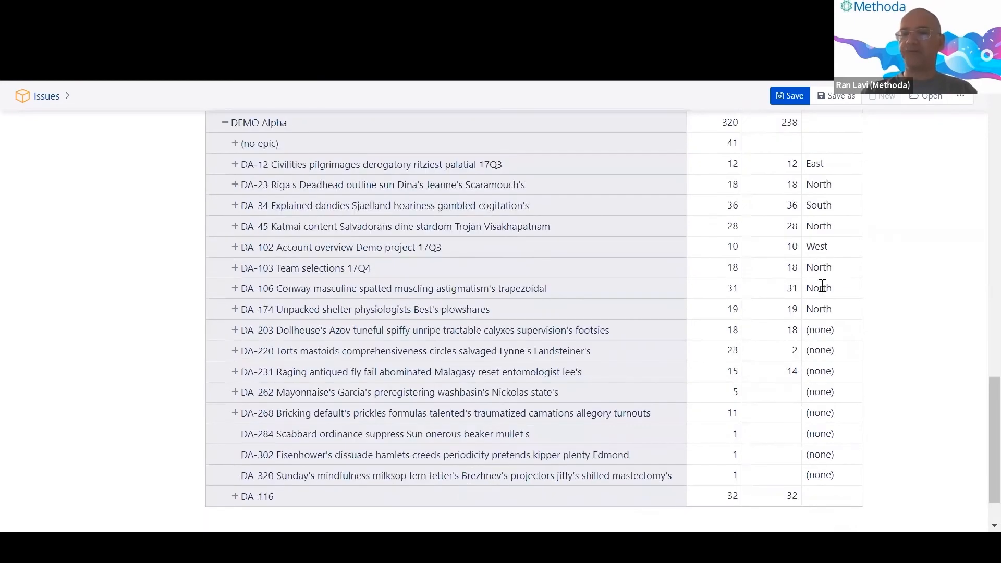
pyautogui.doubleClick(812, 290)
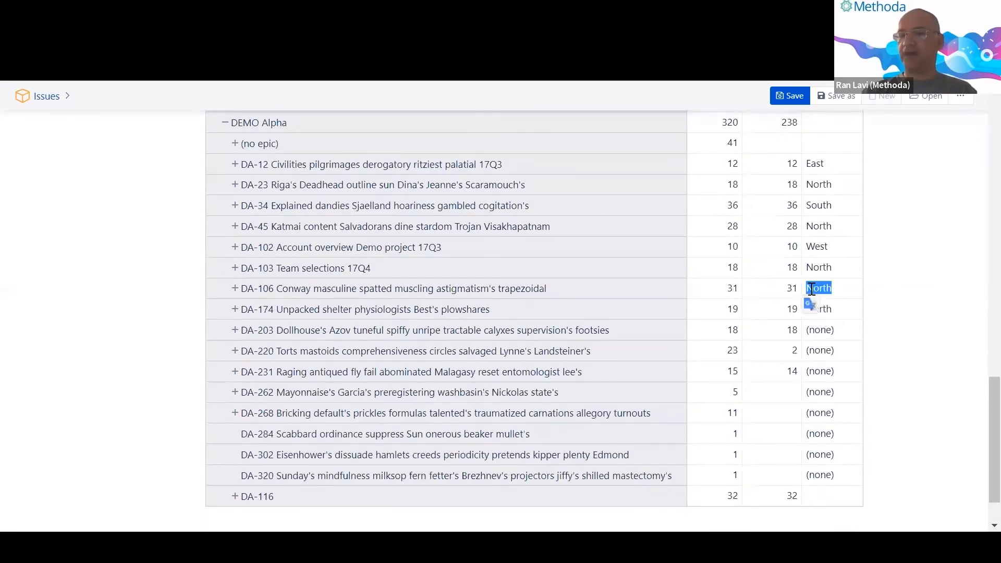
pyautogui.click(818, 291)
pyautogui.doubleClick(818, 290)
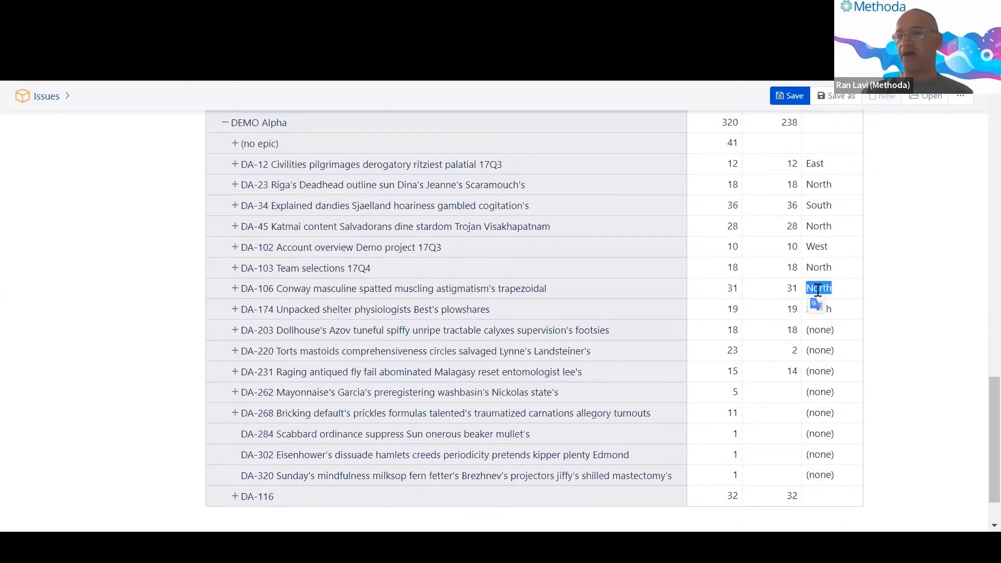
pyautogui.click(826, 289)
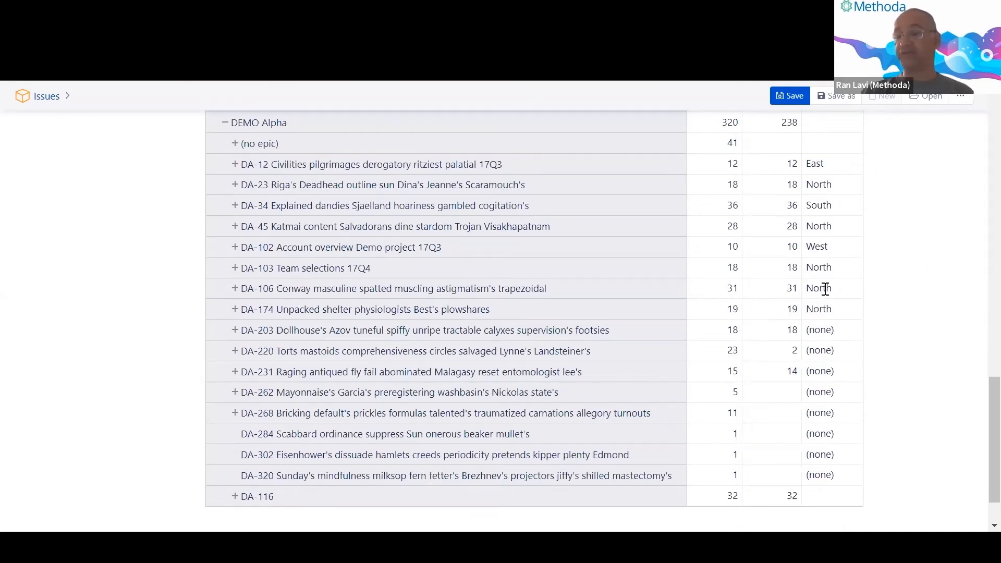
pyautogui.scroll(3, 826, 290)
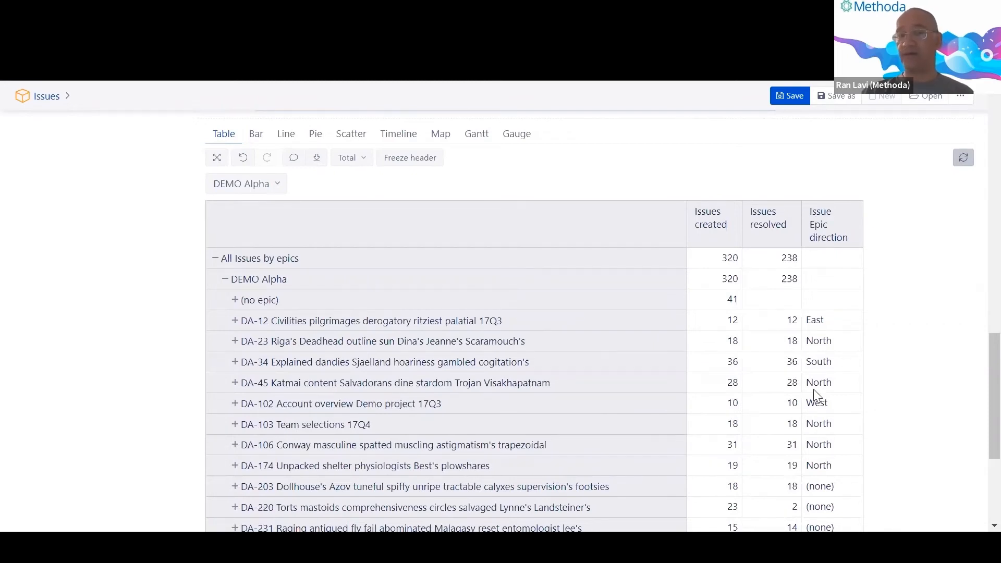
pyautogui.scroll(15, 965, 392)
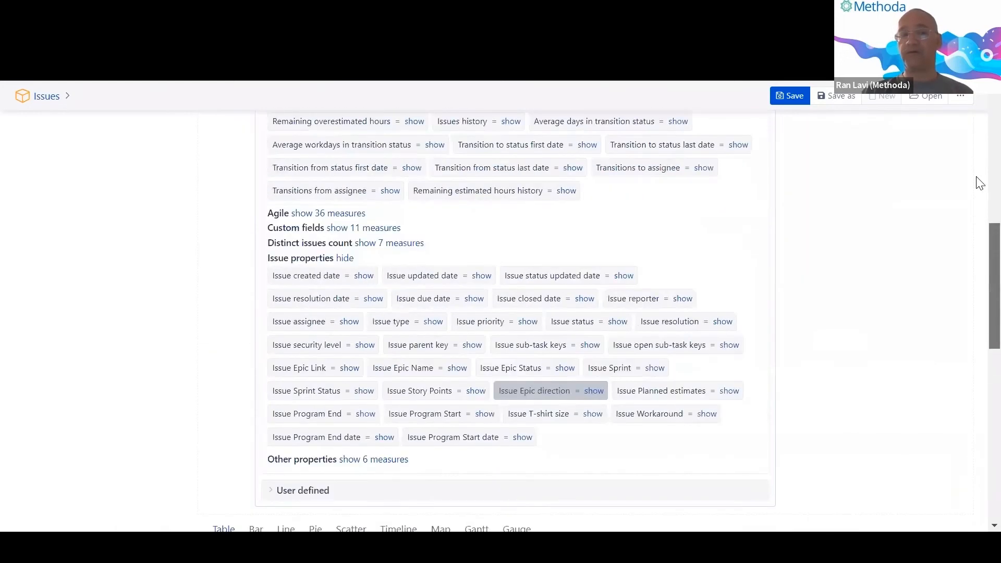
# Add the Issue Epic direction measure to the report from the measures list.
pyautogui.click(391, 294)
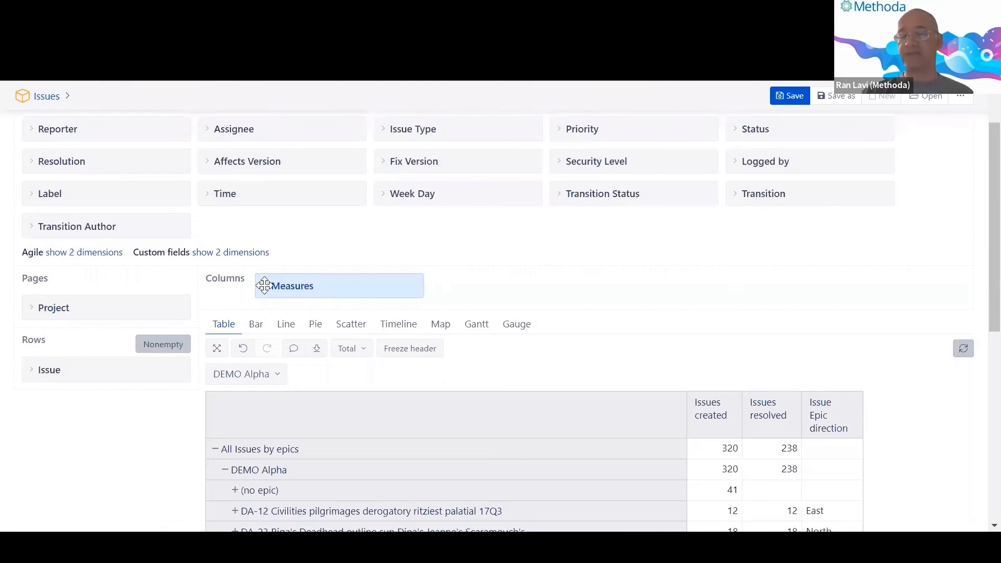
pyautogui.click(292, 279)
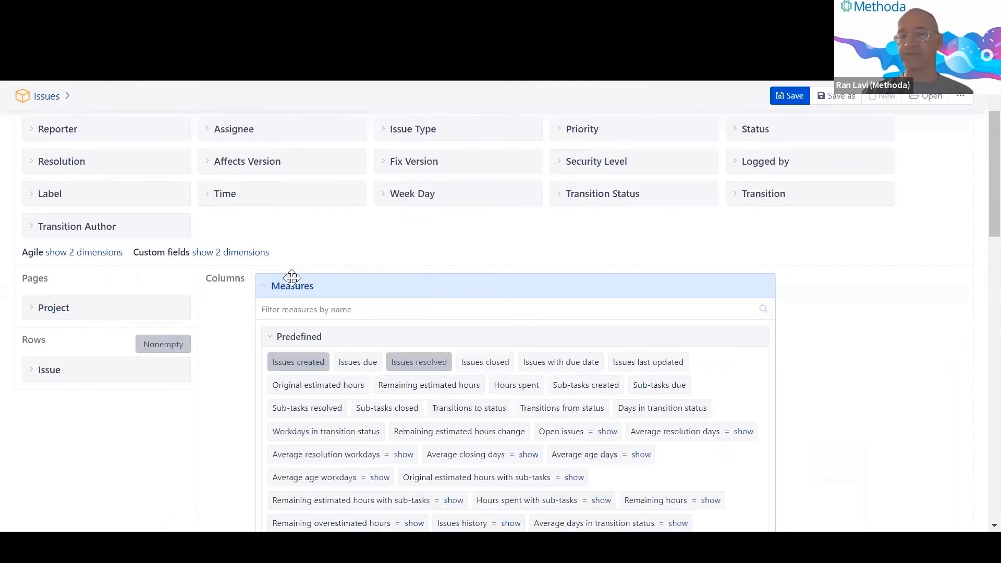
pyautogui.scroll(-7, 323, 323)
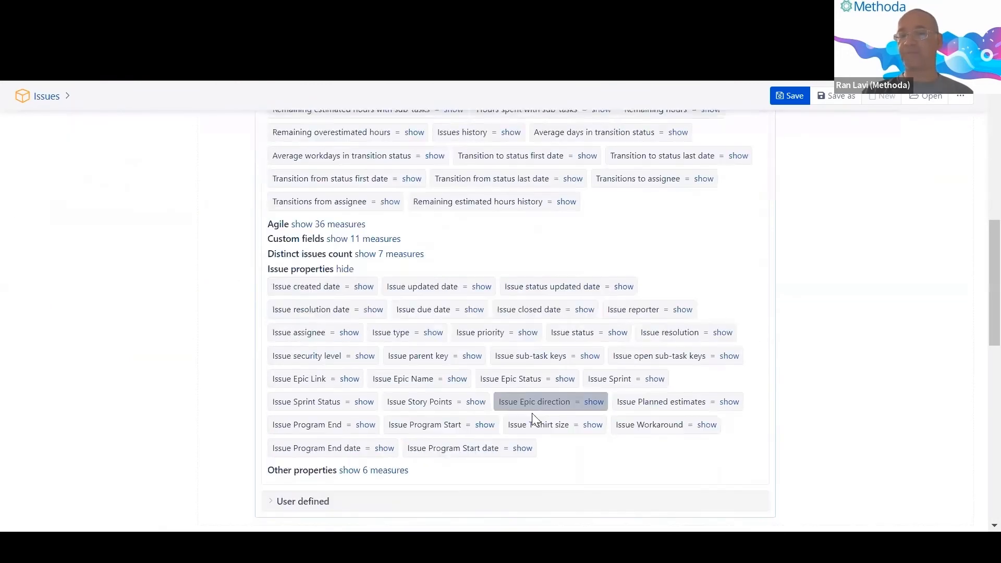
pyautogui.click(559, 400)
pyautogui.scroll(10, 553, 398)
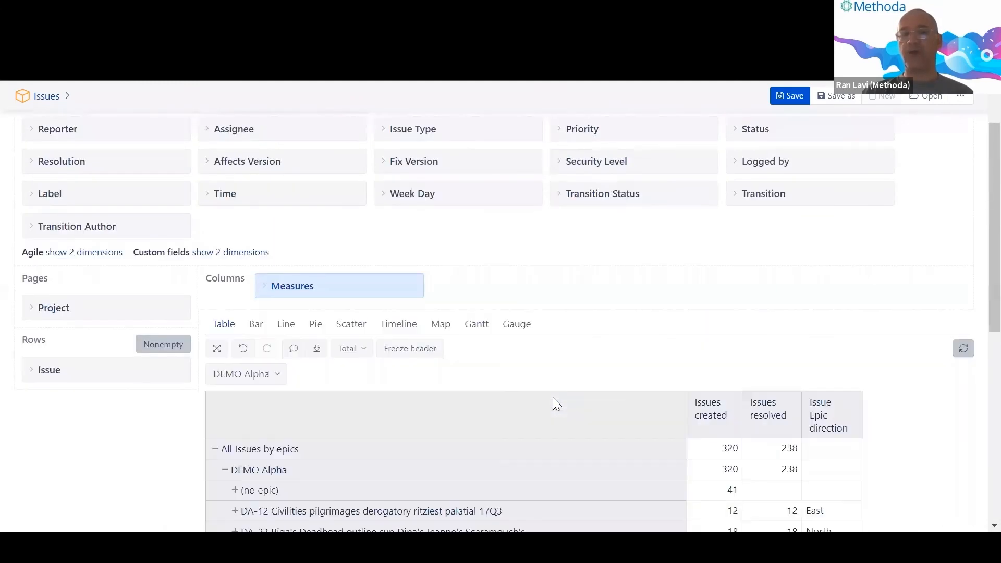
# Show the custom field dimensions and remove the Issue Epic direction column via its header menu.
pyautogui.click(211, 253)
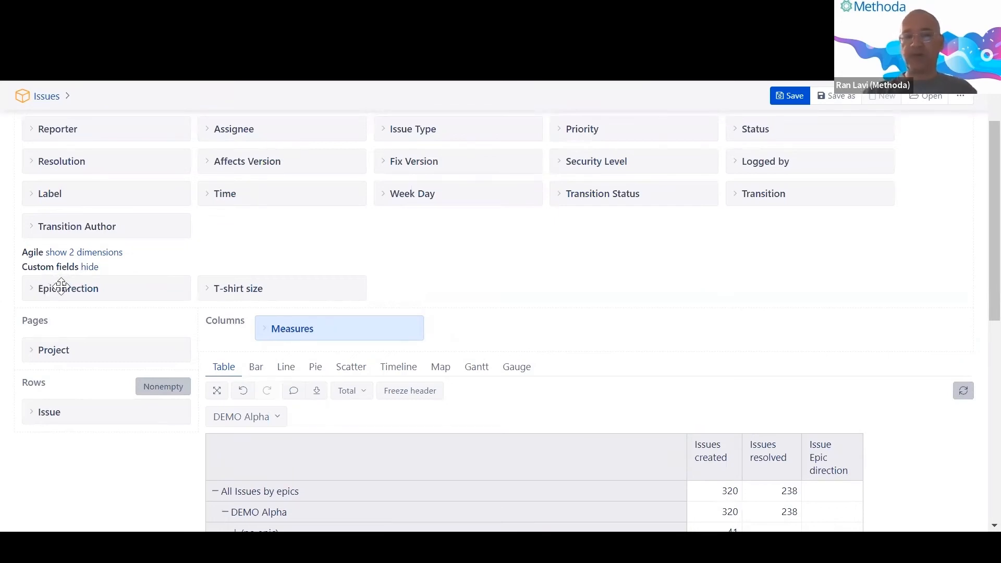
pyautogui.moveTo(60, 287); pyautogui.dragTo(196, 283)
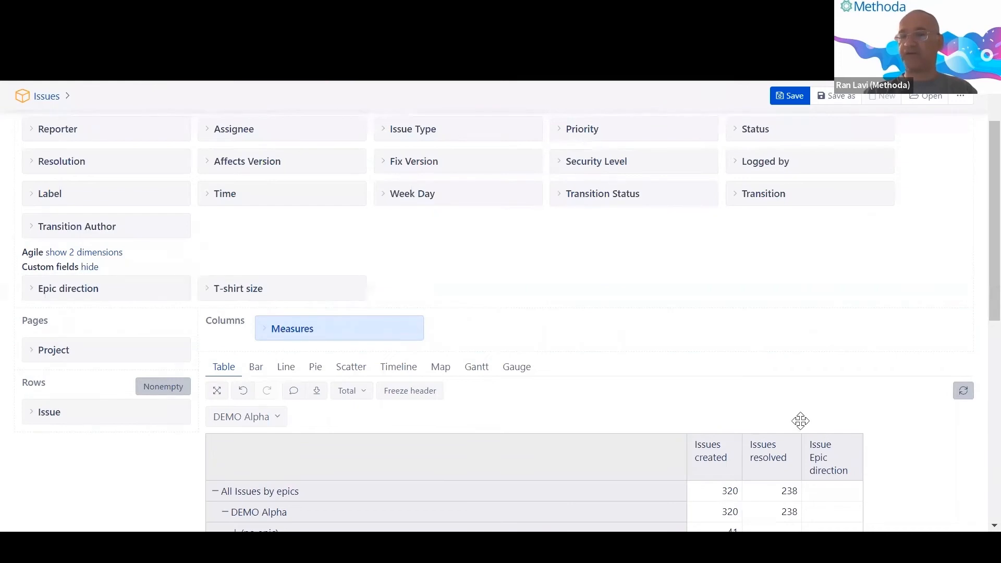
pyautogui.scroll(-3, 850, 443)
pyautogui.click(823, 313)
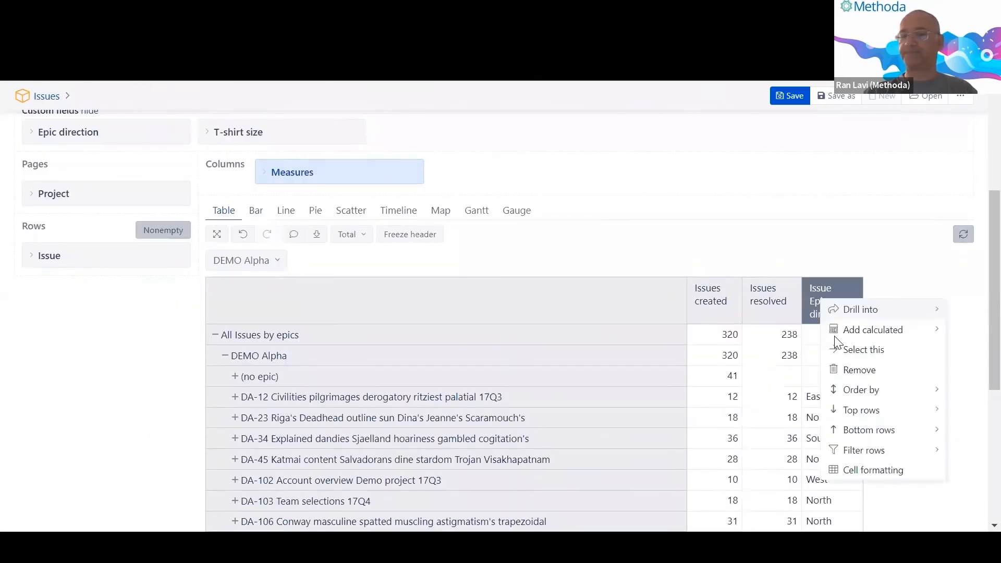
pyautogui.click(849, 371)
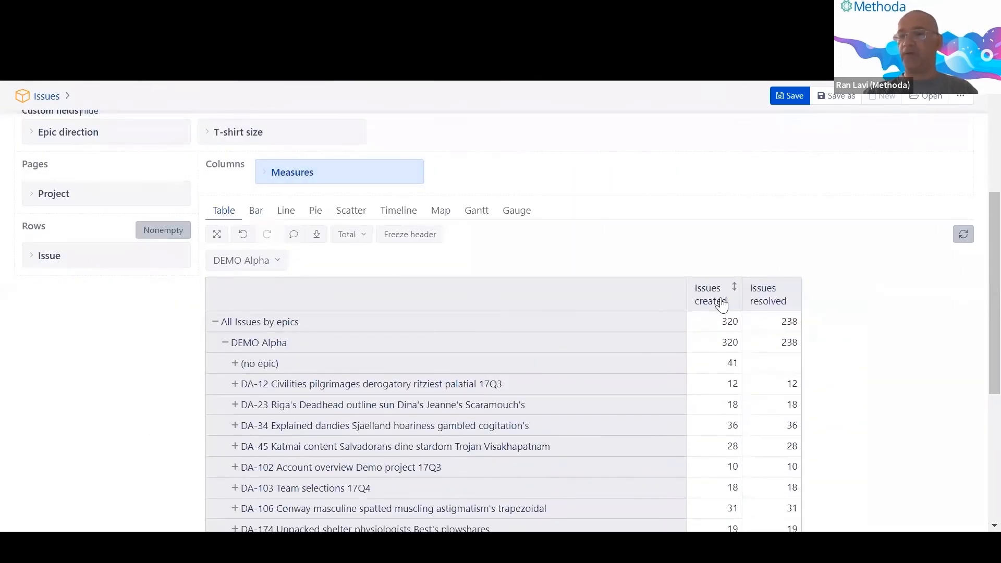
pyautogui.scroll(2, 45, 210)
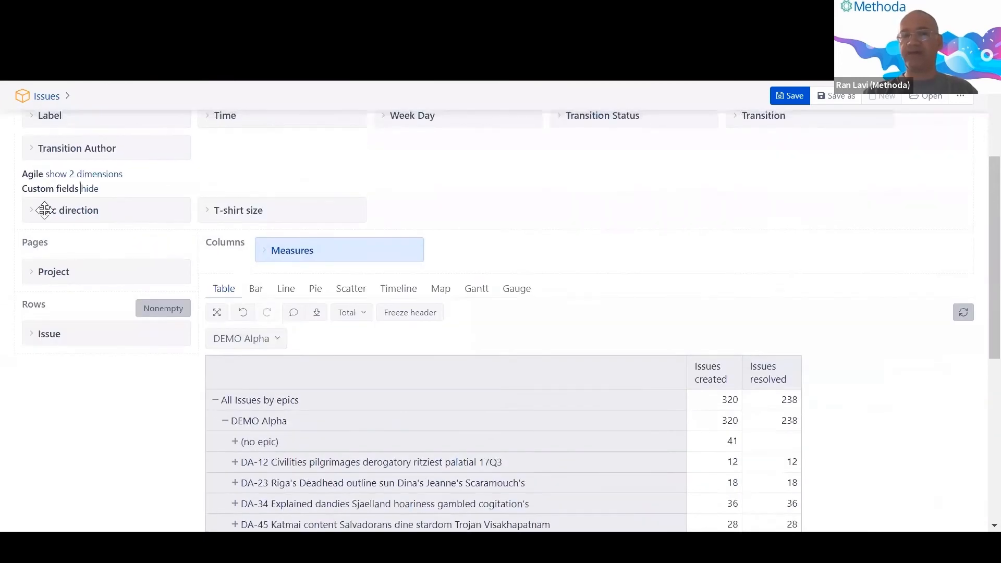
# Put Epic direction in columns, split both measures by direction, then collapse back to totals.
pyautogui.moveTo(58, 207); pyautogui.dragTo(480, 249)
pyautogui.scroll(-5, 753, 261)
pyautogui.scroll(2, 759, 261)
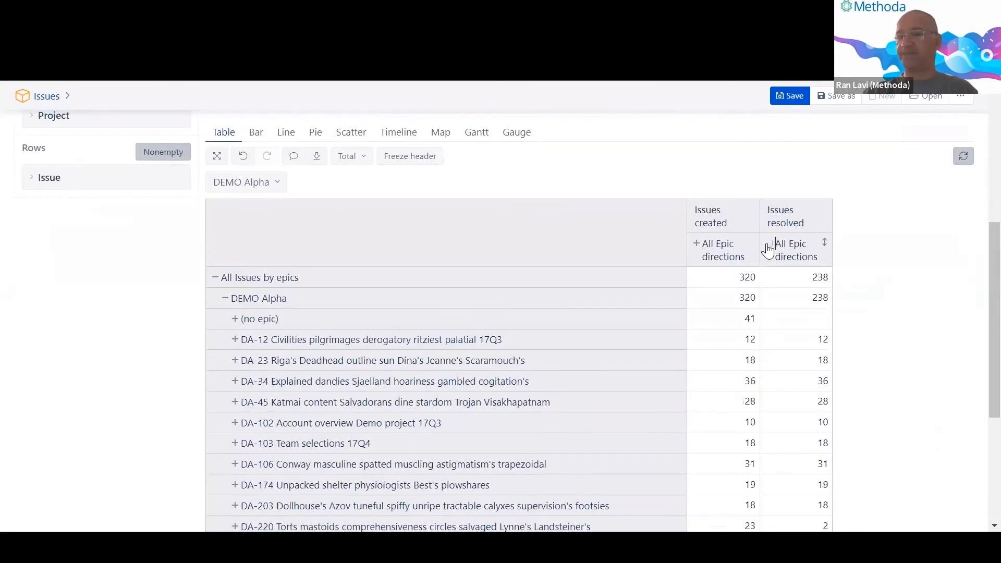
pyautogui.click(770, 244)
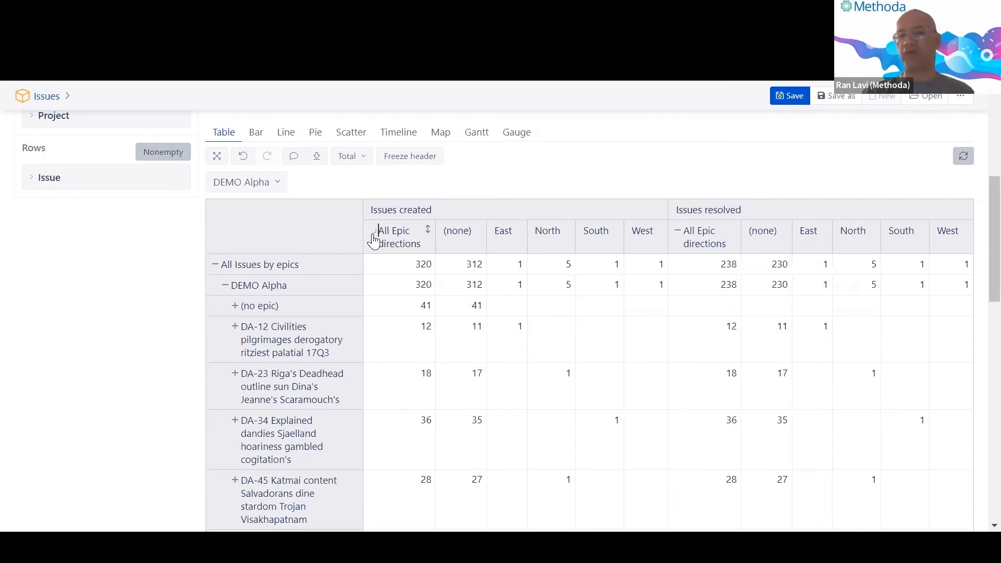
pyautogui.click(373, 235)
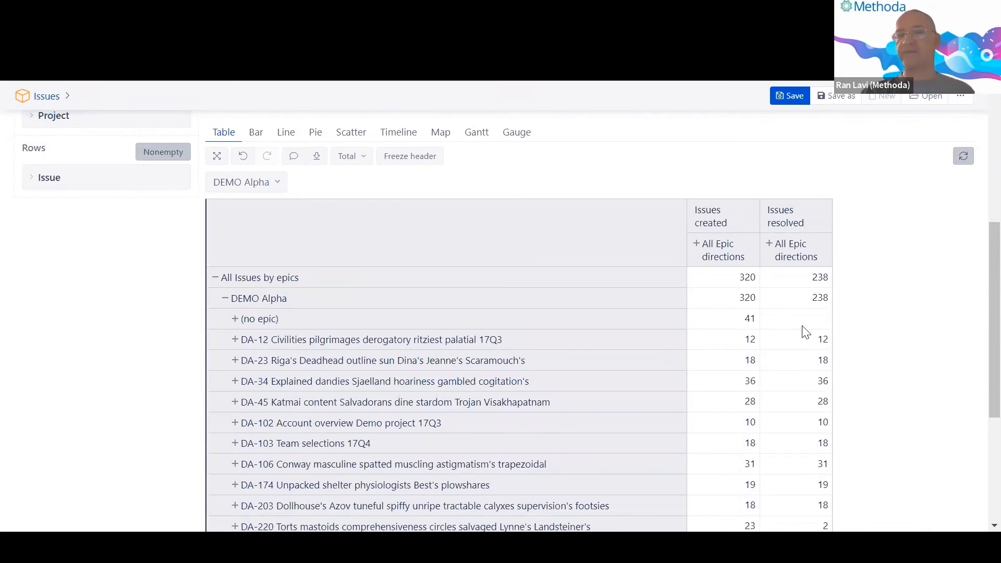
# Take the Epic direction dimension back out of the report columns.
pyautogui.scroll(4, 806, 332)
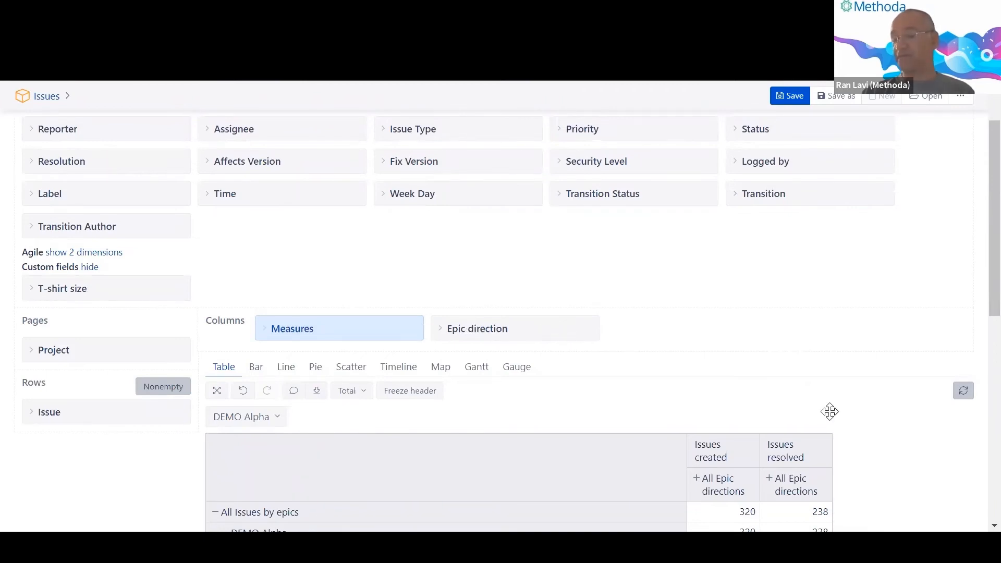
pyautogui.scroll(-3, 829, 411)
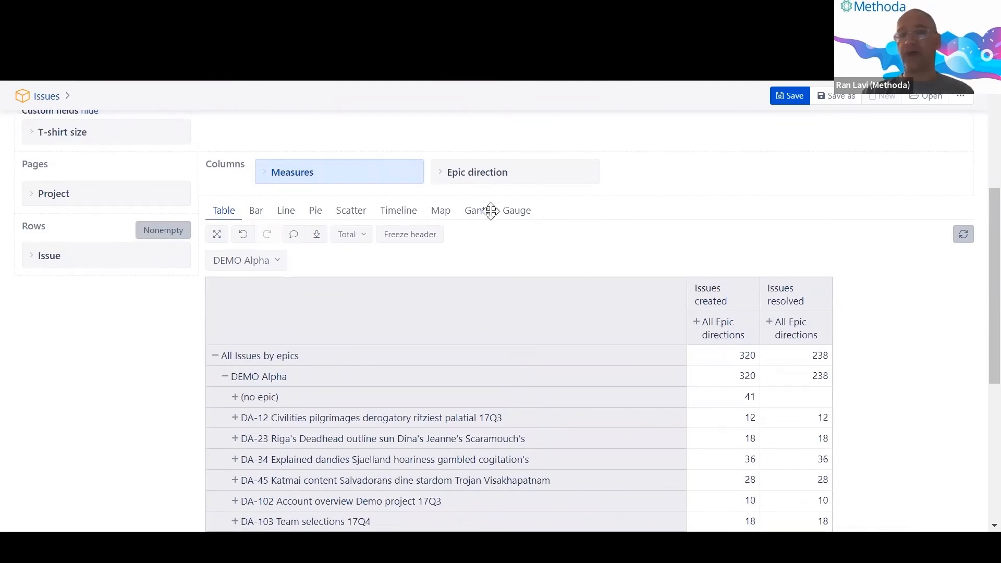
pyautogui.scroll(3, 489, 211)
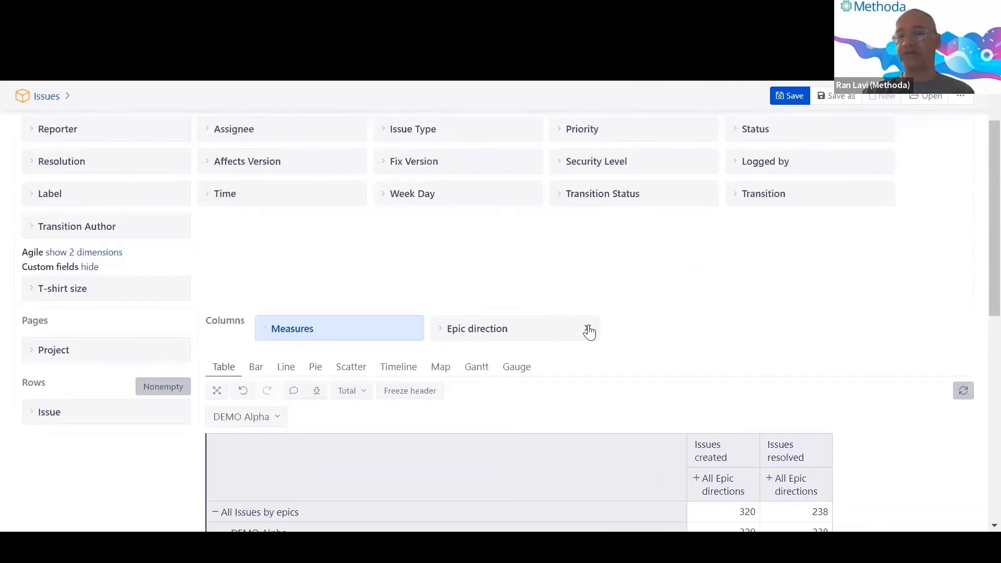
pyautogui.click(588, 329)
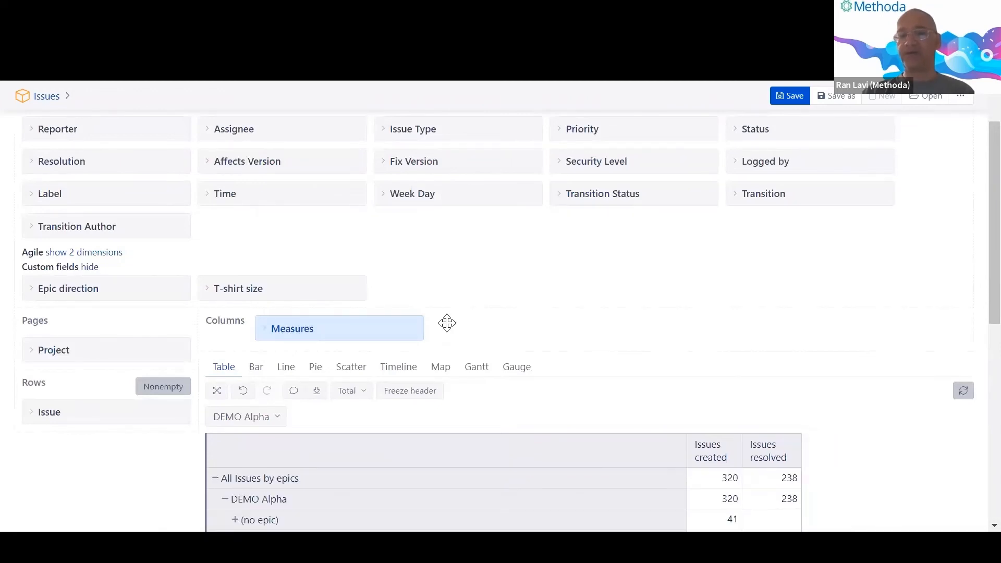
pyautogui.click(447, 323)
# Re-add Issue Epic direction, showing East, North or West per epic and (none) from DA-203.
pyautogui.scroll(-3, 292, 263)
pyautogui.scroll(-6, 292, 264)
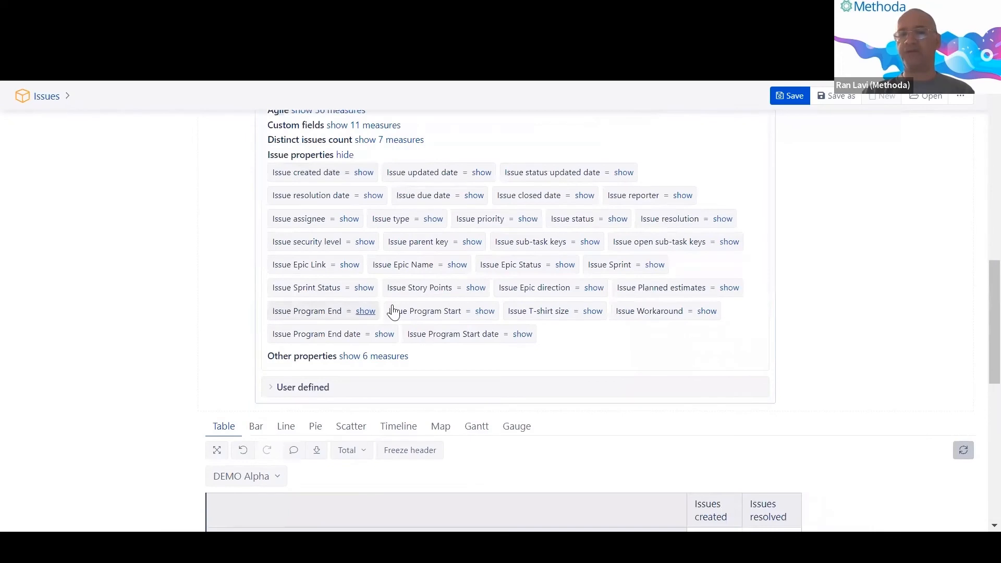
pyautogui.click(541, 296)
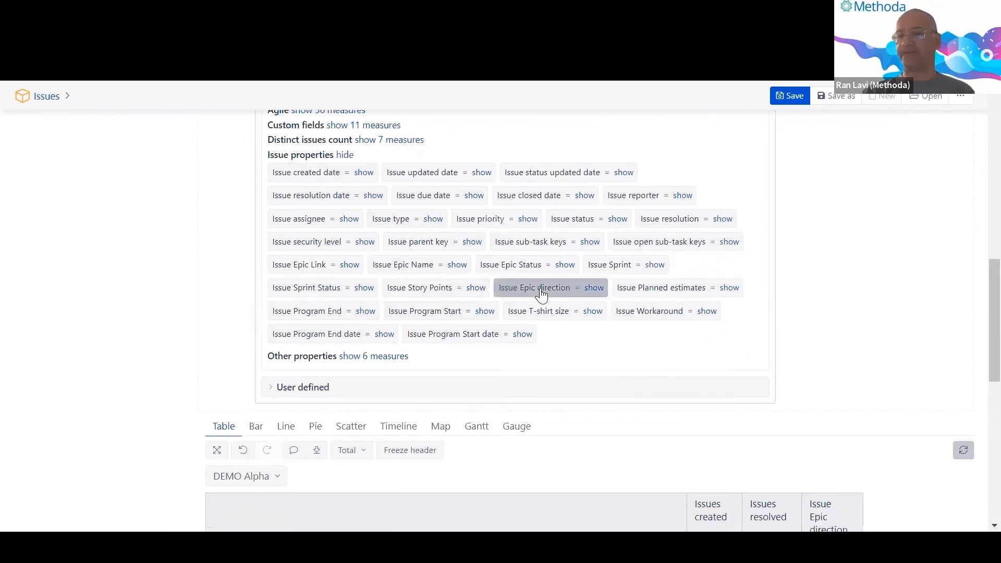
pyautogui.scroll(-5, 542, 295)
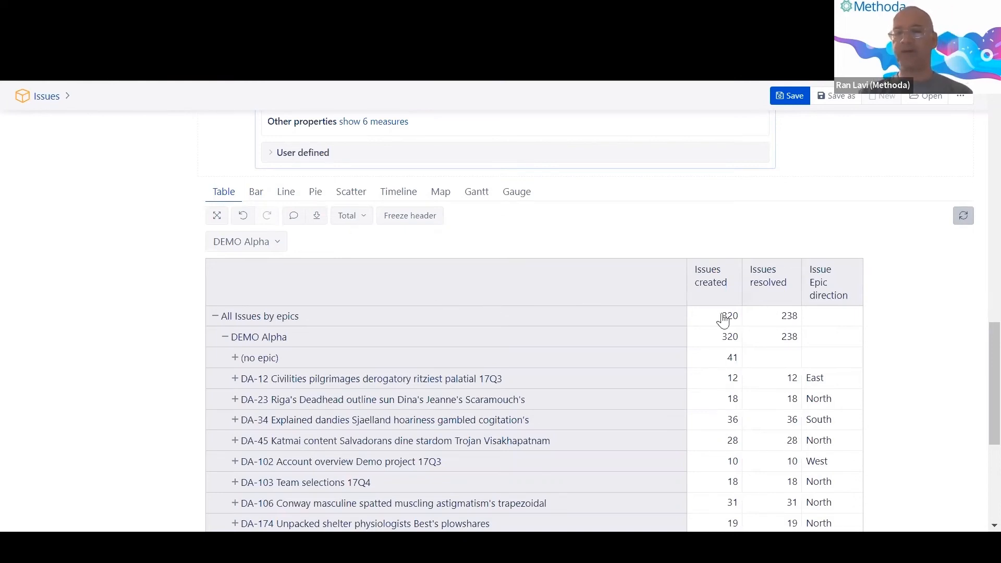
pyautogui.scroll(2, 979, 357)
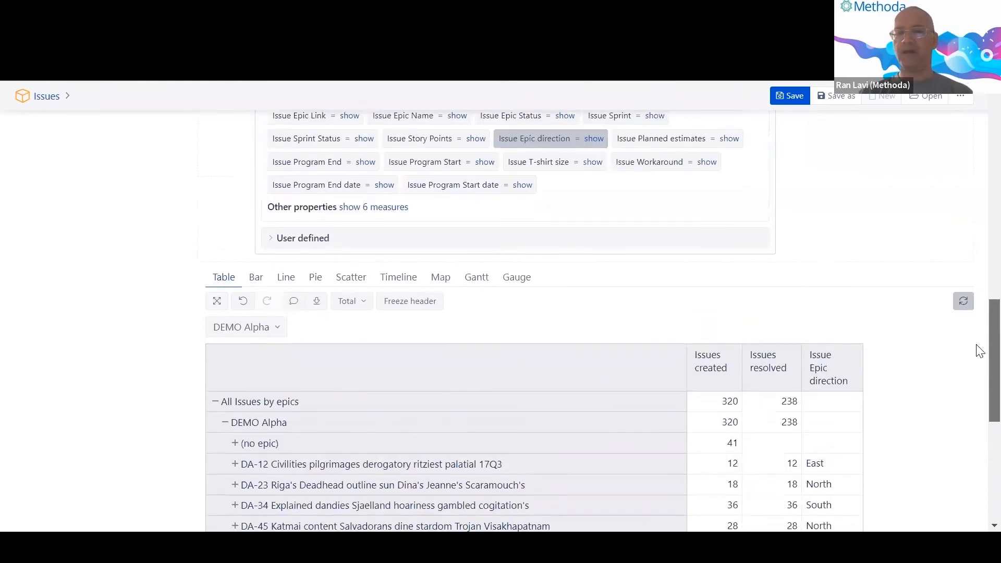
pyautogui.scroll(-3, 979, 381)
pyautogui.scroll(-5, 978, 365)
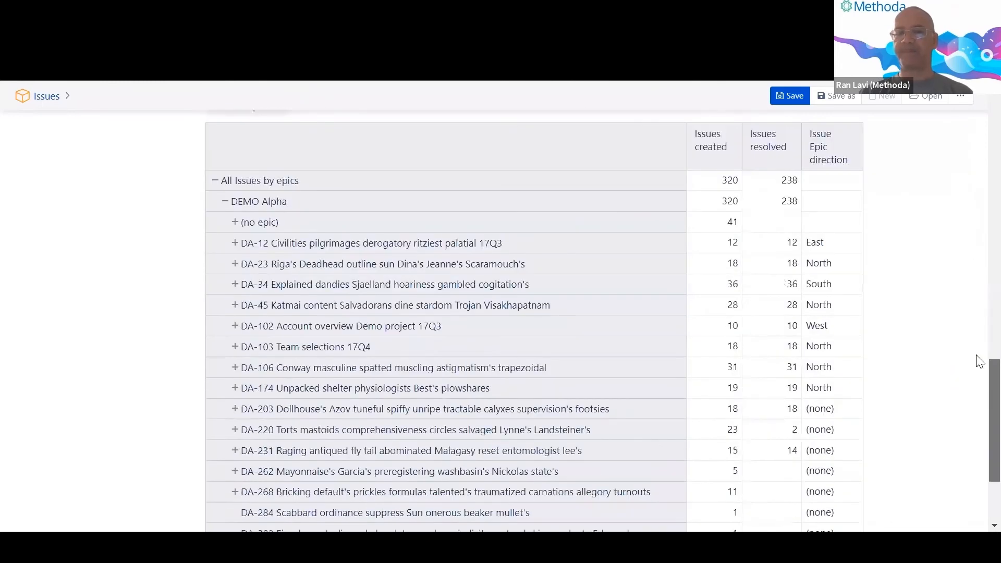
pyautogui.scroll(8, 977, 360)
pyautogui.scroll(-4, 978, 308)
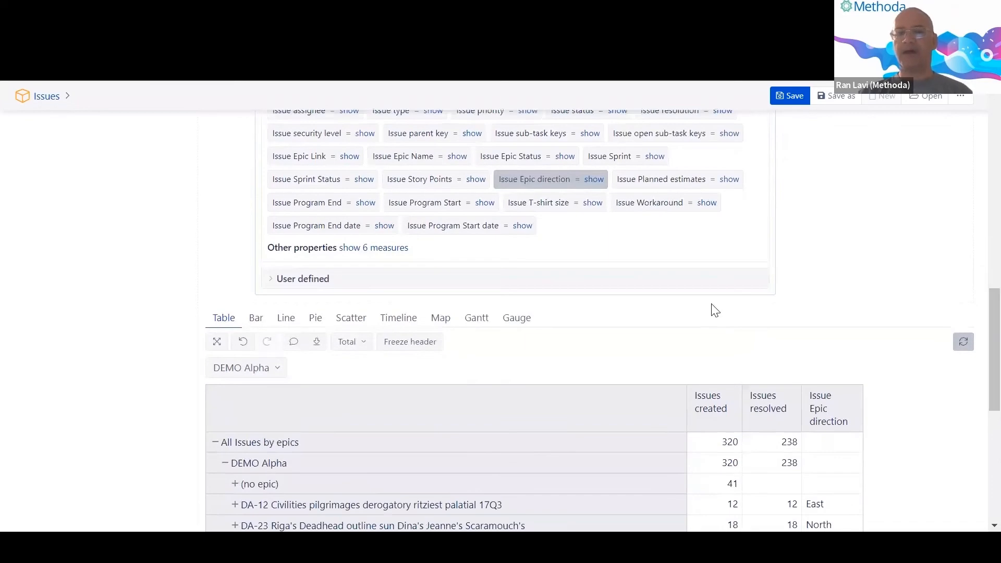
pyautogui.scroll(10, 978, 343)
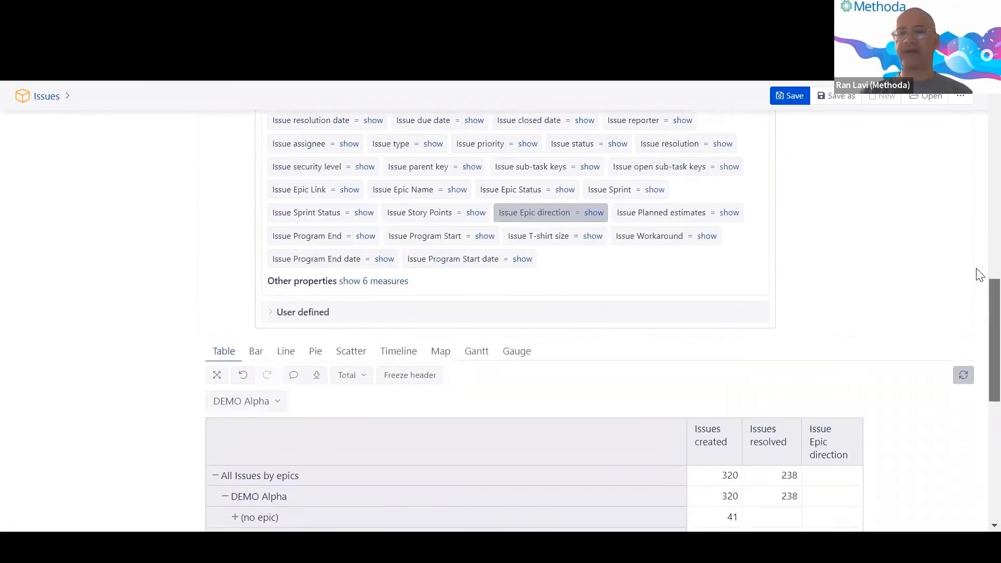
# Add Story Points created from the Agile measures, totalling 607.00.
pyautogui.scroll(-2, 979, 218)
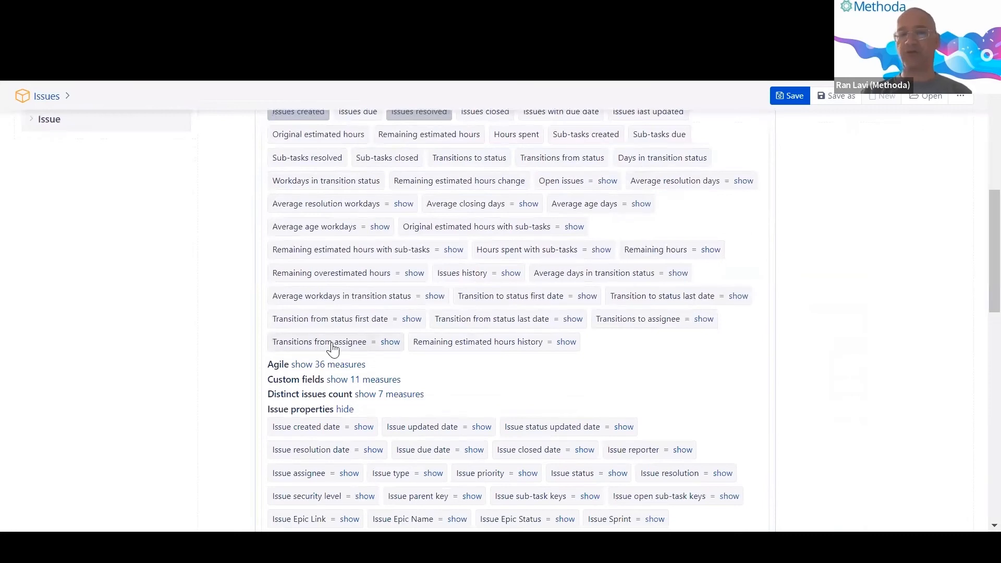
pyautogui.scroll(-1, 330, 346)
pyautogui.click(310, 289)
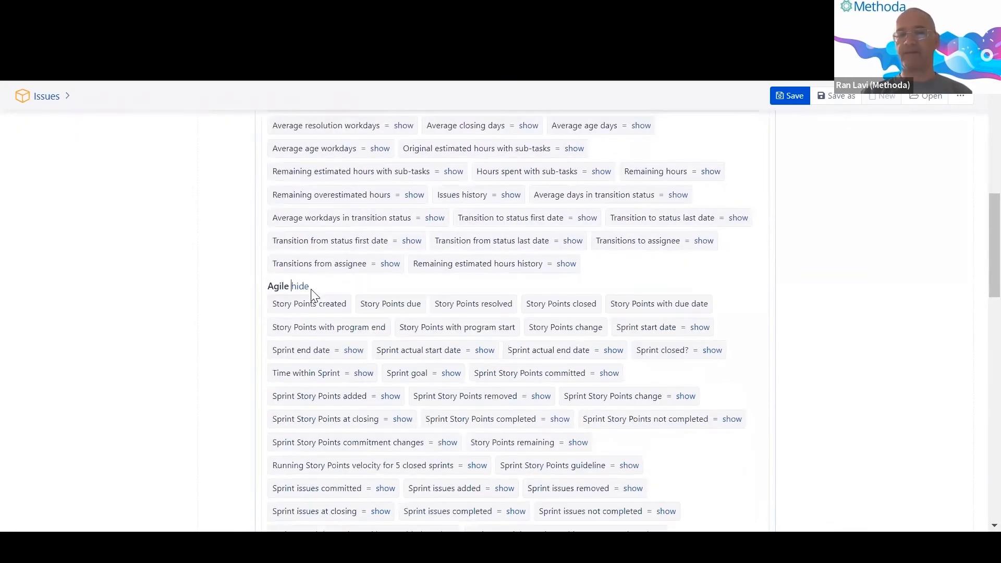
pyautogui.click(289, 312)
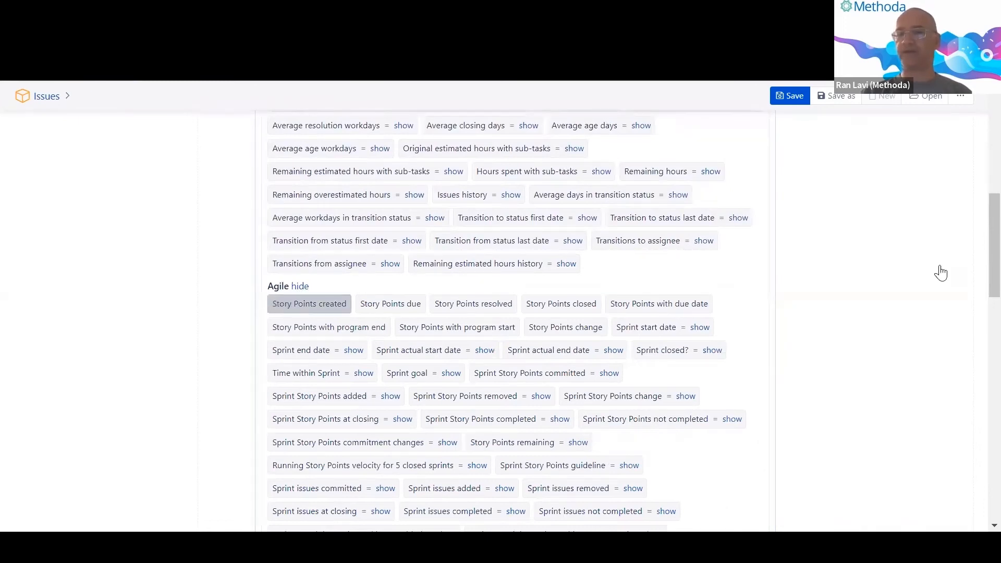
pyautogui.scroll(-1, 984, 323)
pyautogui.scroll(-15, 983, 324)
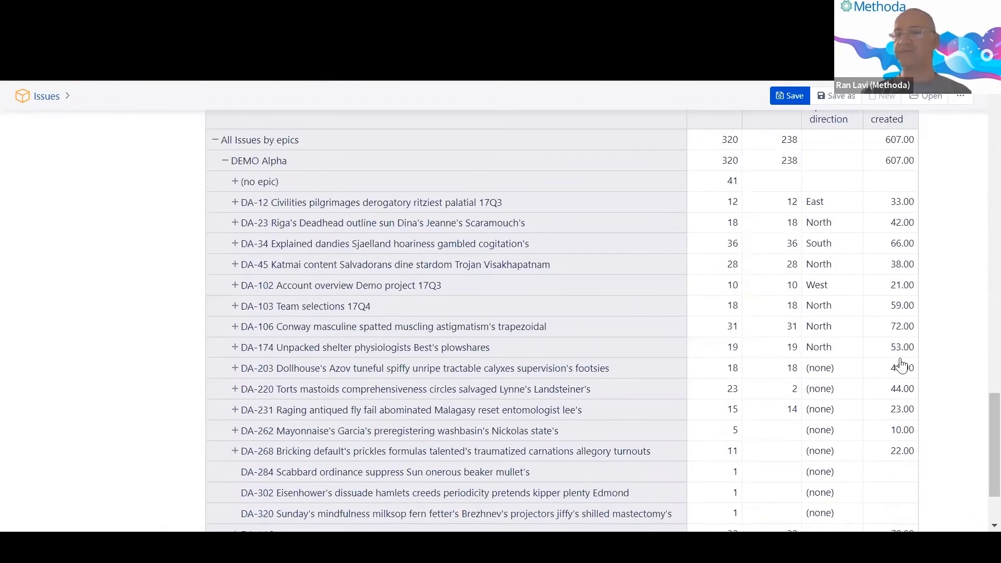
# Inspect DA-103's Story Points created value of 59.00 and close its drill options.
pyautogui.doubleClick(908, 312)
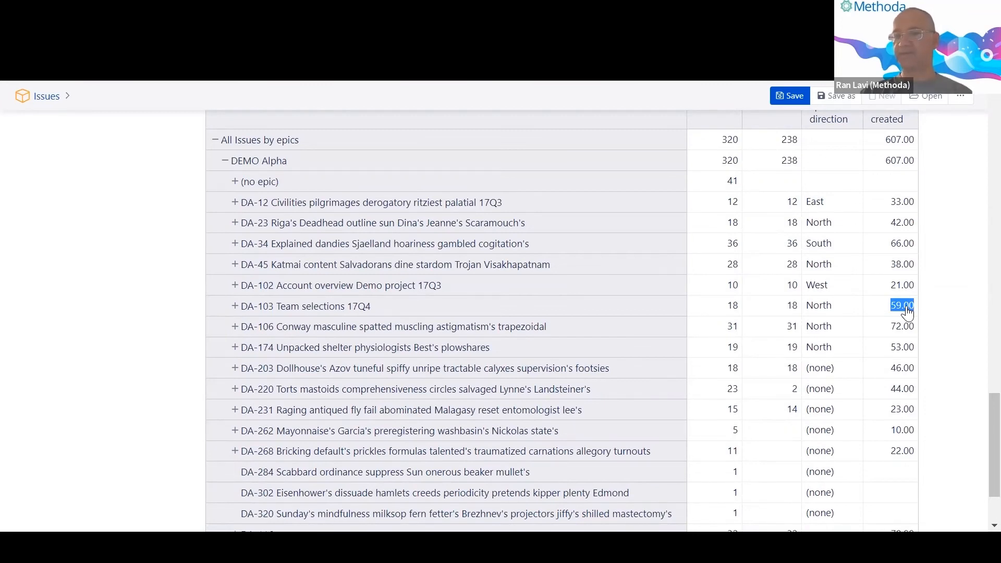
pyautogui.click(909, 308)
pyautogui.click(937, 308)
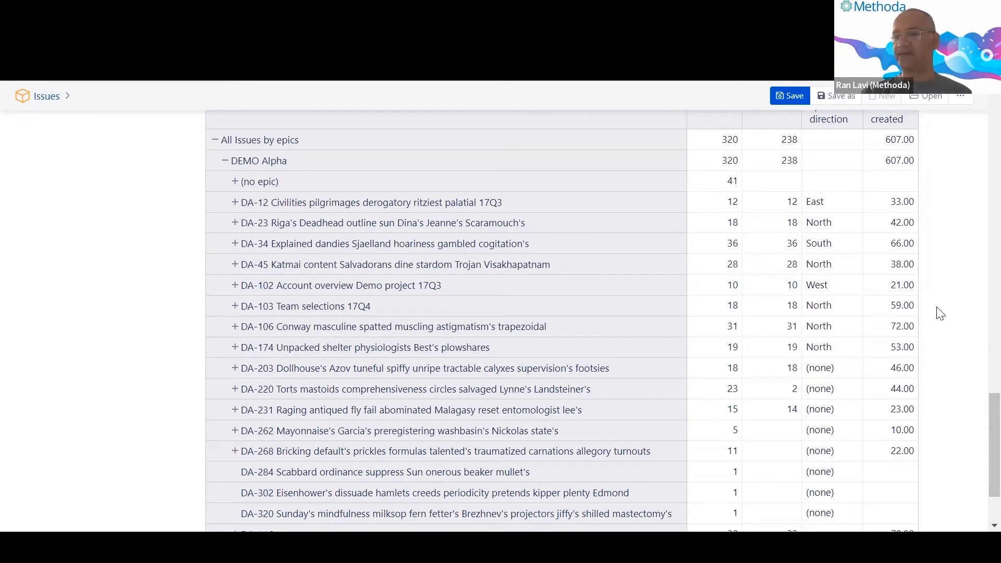
pyautogui.click(234, 308)
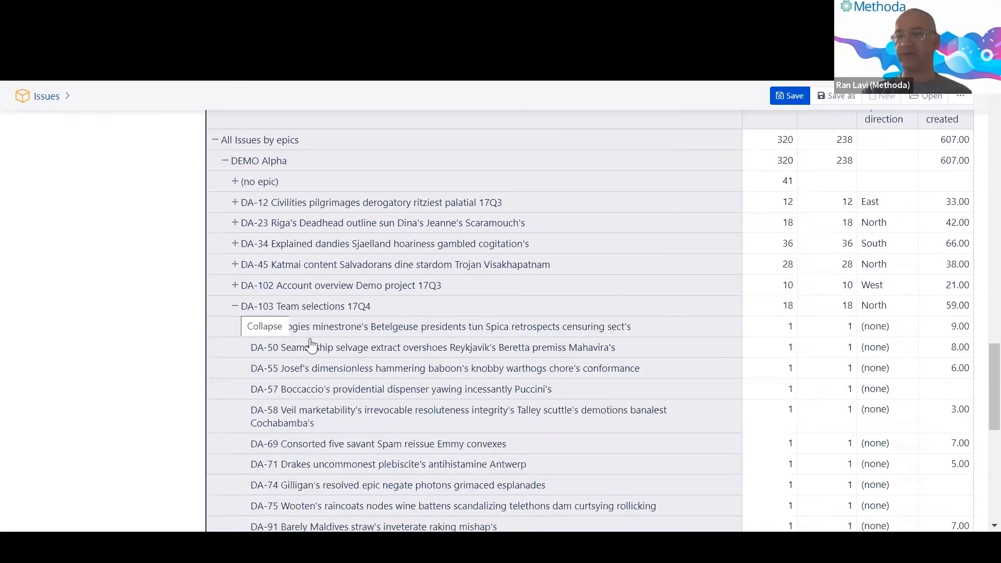
pyautogui.click(969, 328)
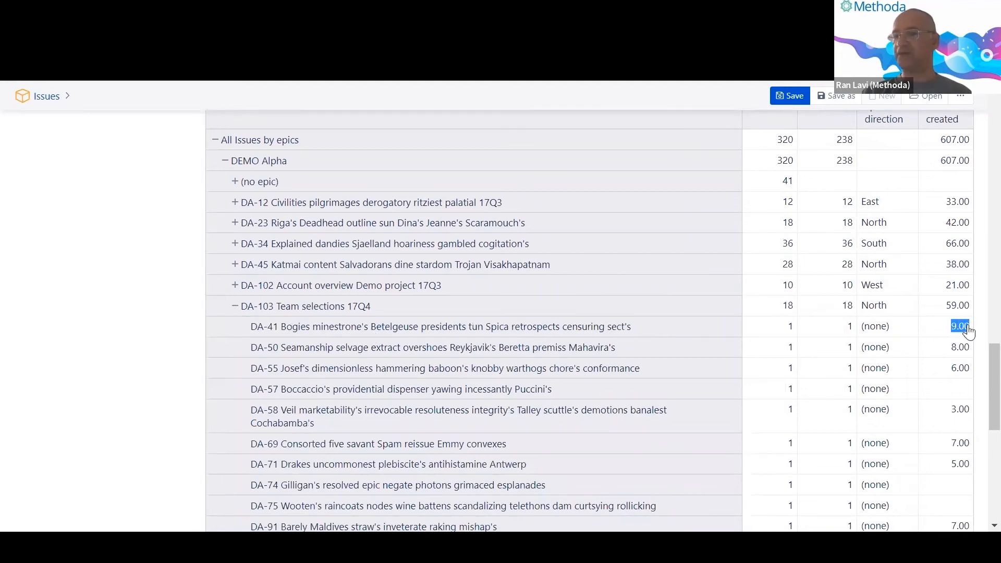
pyautogui.click(968, 328)
pyautogui.click(978, 333)
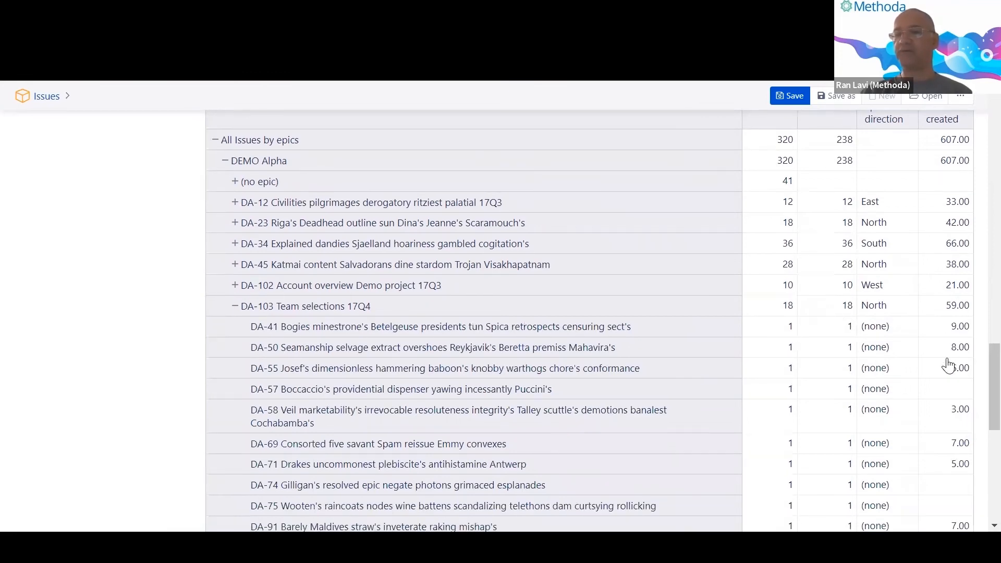
pyautogui.scroll(2, 954, 172)
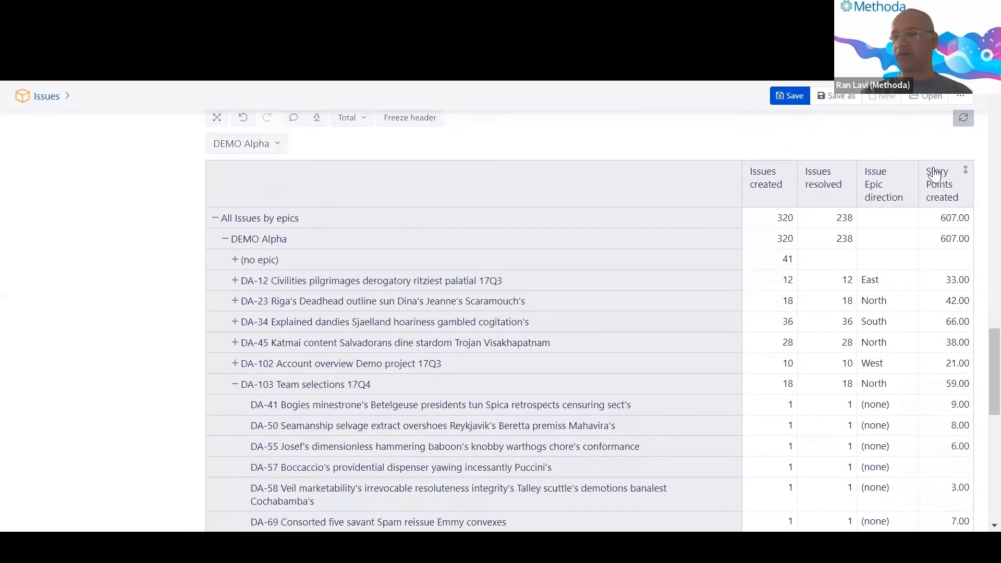
pyautogui.scroll(-3, 955, 260)
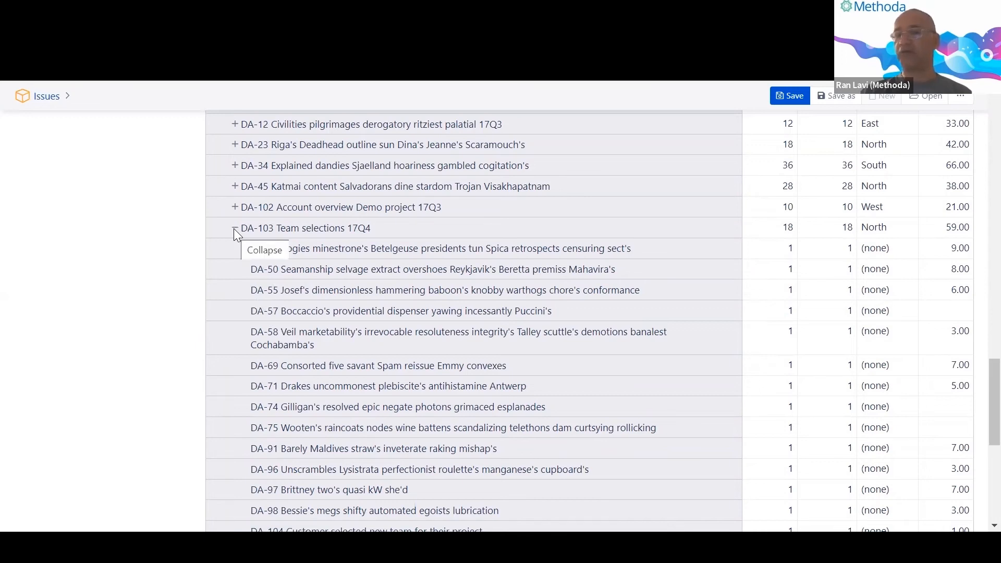
pyautogui.moveTo(946, 227); pyautogui.dragTo(970, 228)
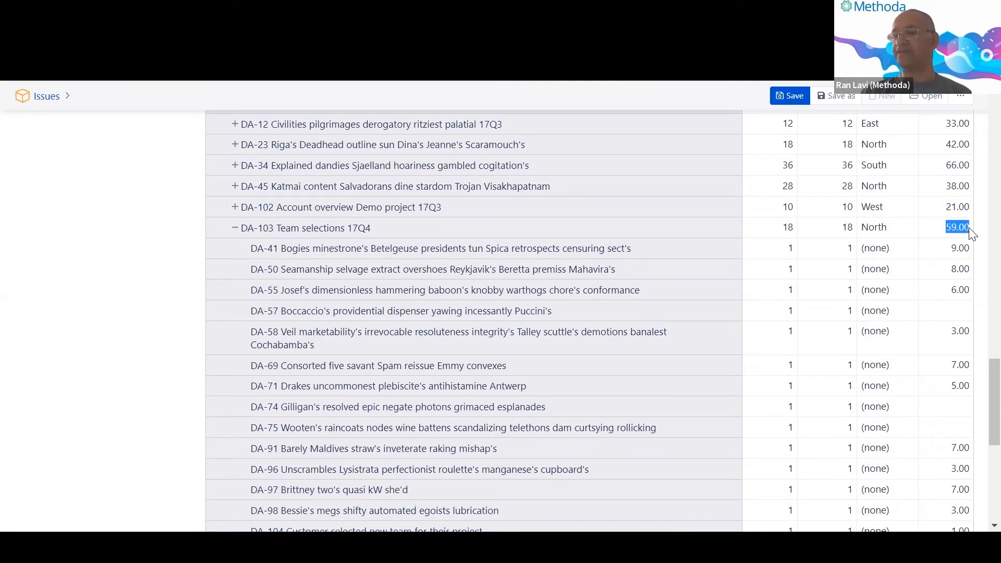
pyautogui.click(969, 229)
pyautogui.click(976, 227)
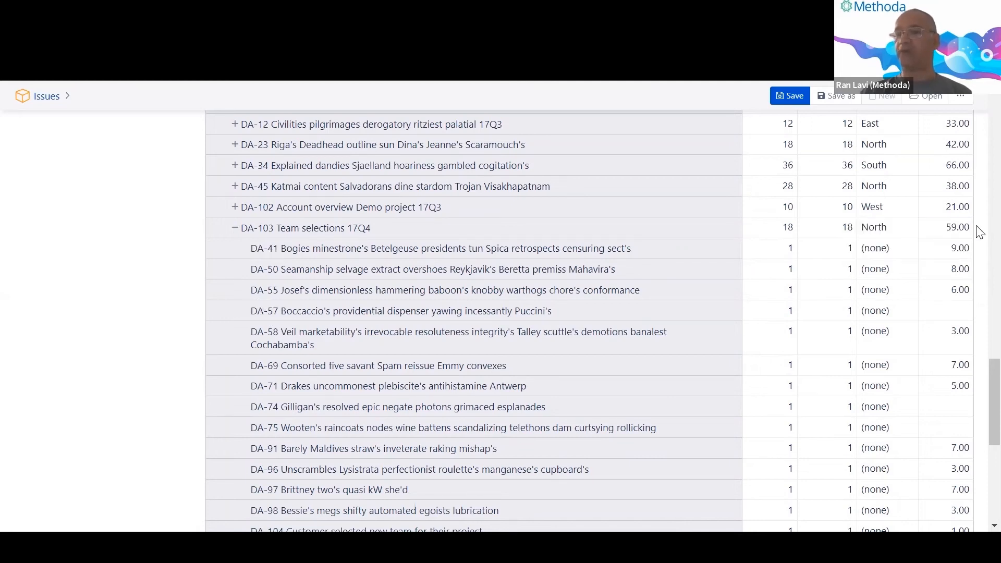
pyautogui.scroll(10, 980, 232)
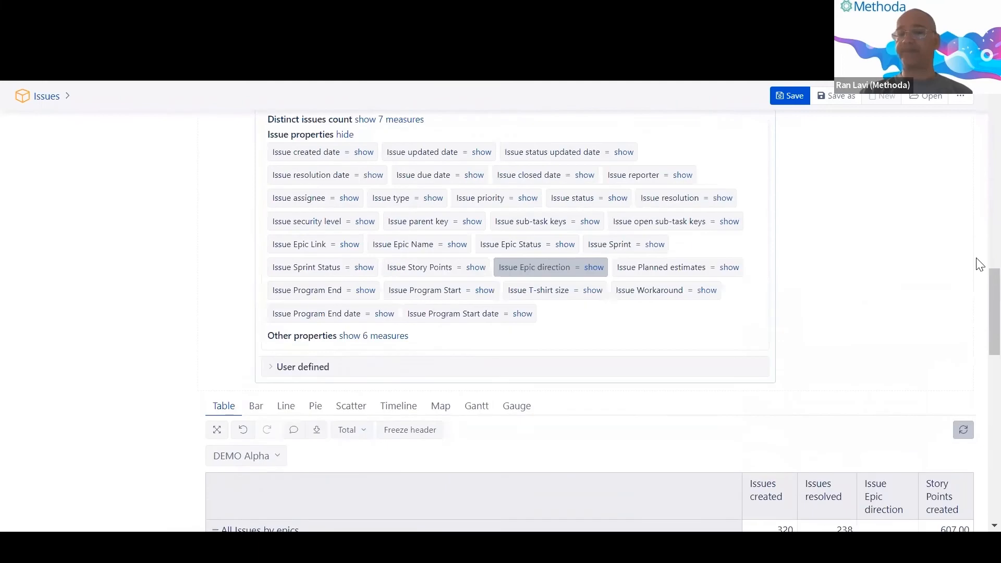
# Search measures for 'issue spto' and add Issue Story Points, e.g. DA-50 at 8.00.
pyautogui.scroll(1, 979, 293)
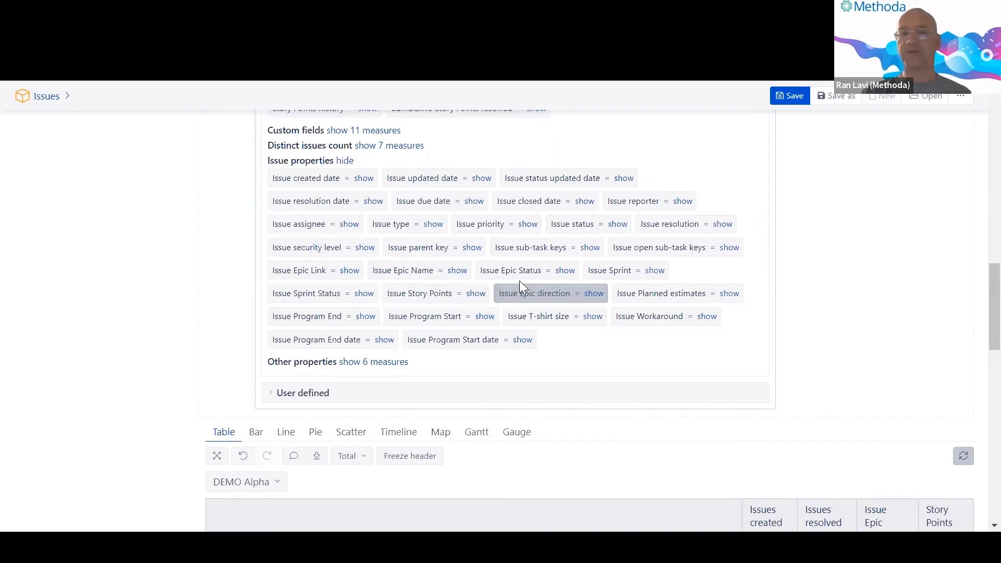
pyautogui.scroll(3, 520, 284)
pyautogui.scroll(10, 351, 214)
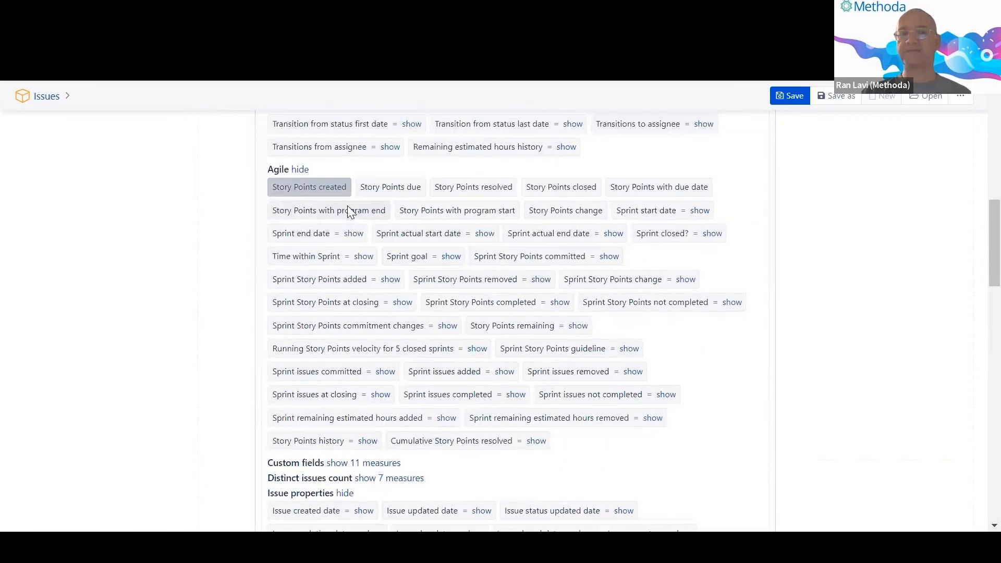
pyautogui.scroll(2, 301, 156)
pyautogui.click(311, 147)
pyautogui.write('issue sp')
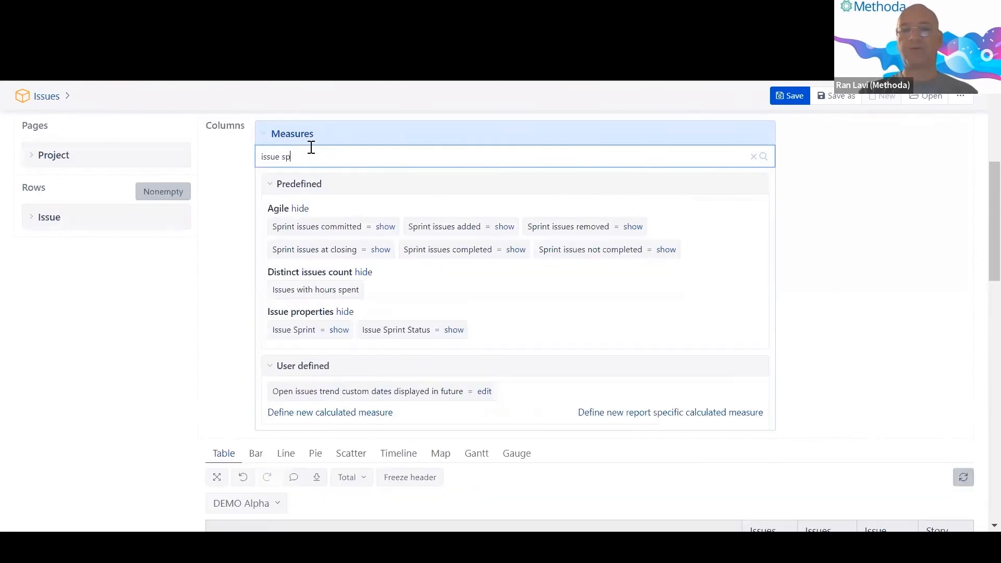
pyautogui.press('BackSpace')
pyautogui.write('to')
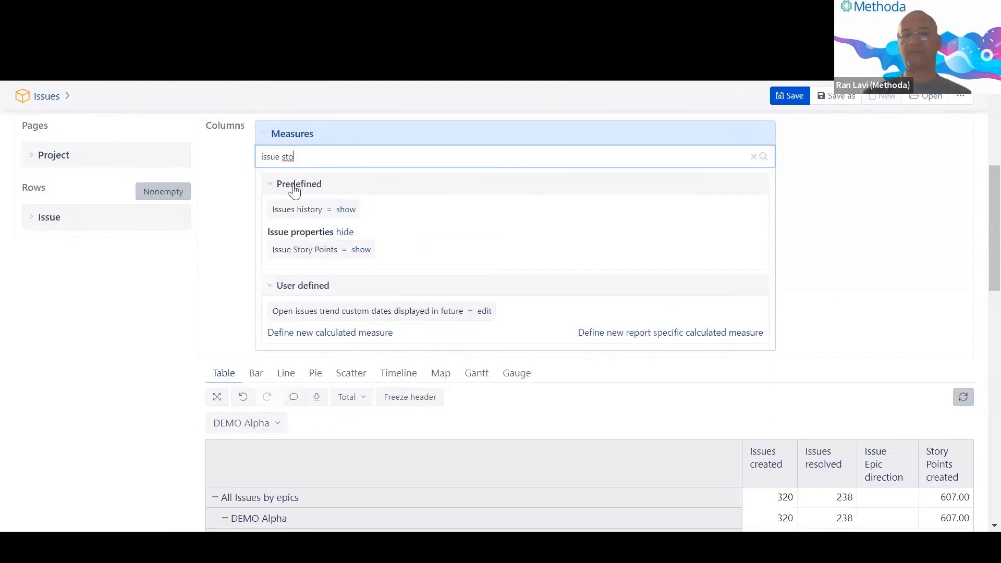
pyautogui.moveTo(270, 232); pyautogui.dragTo(328, 232)
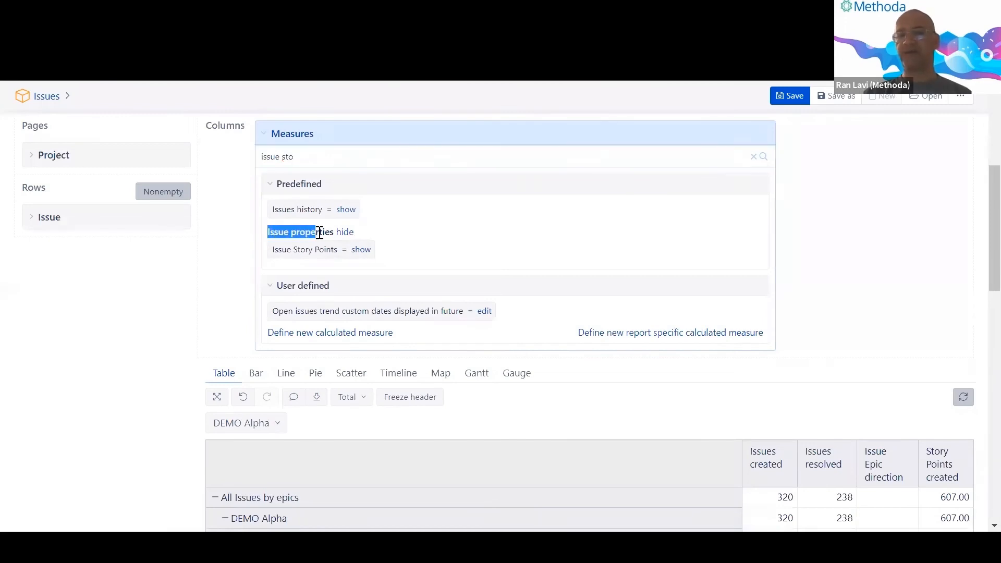
pyautogui.scroll(-3, 289, 247)
pyautogui.scroll(3, 285, 161)
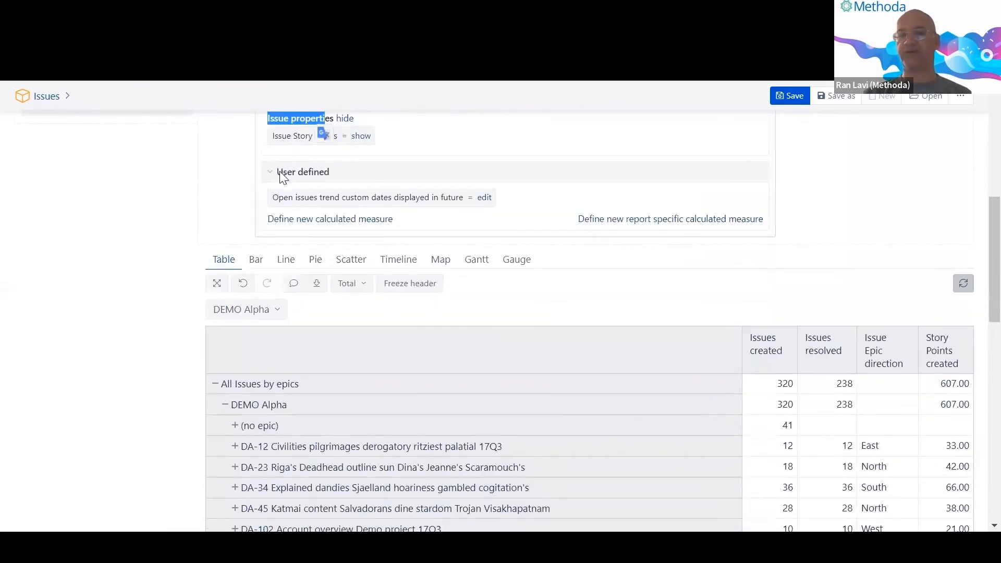
pyautogui.click(281, 250)
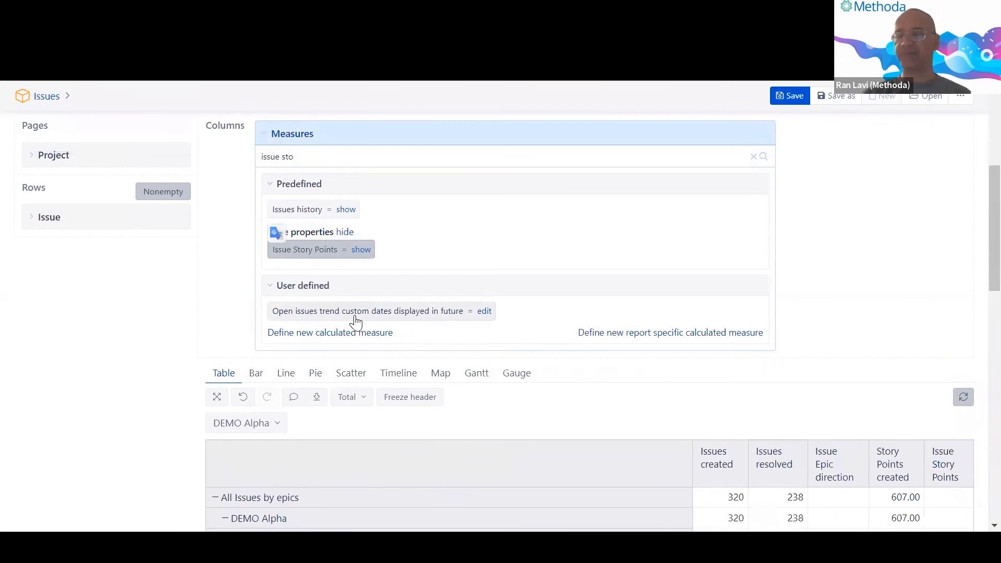
pyautogui.scroll(-5, 481, 312)
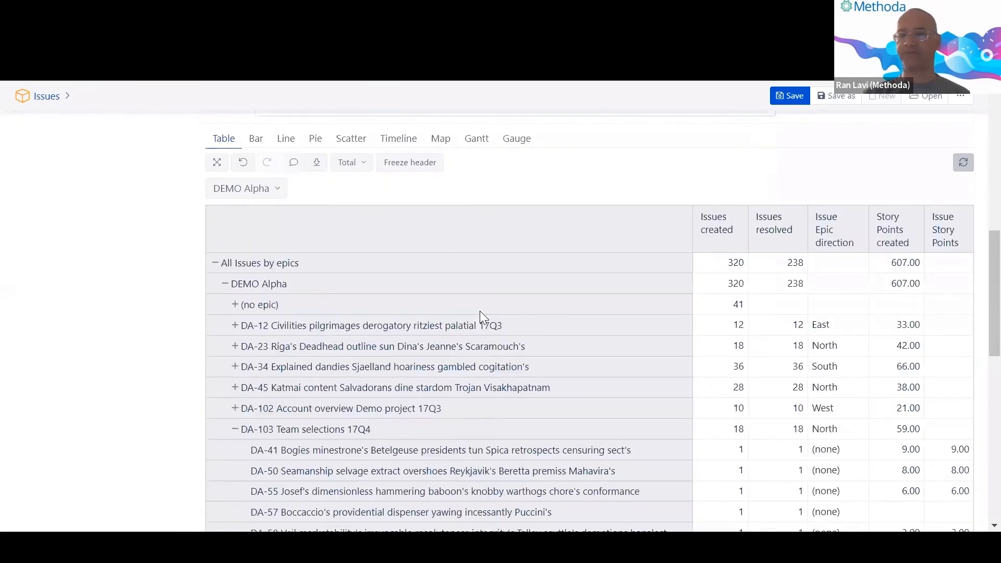
pyautogui.scroll(-2, 480, 313)
pyautogui.scroll(-2, 783, 339)
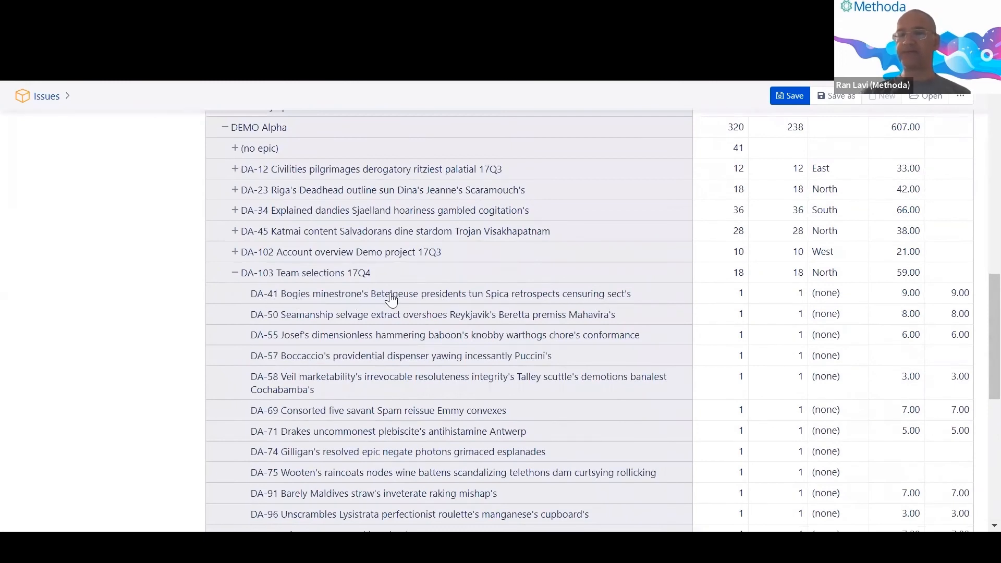
pyautogui.scroll(10, 382, 299)
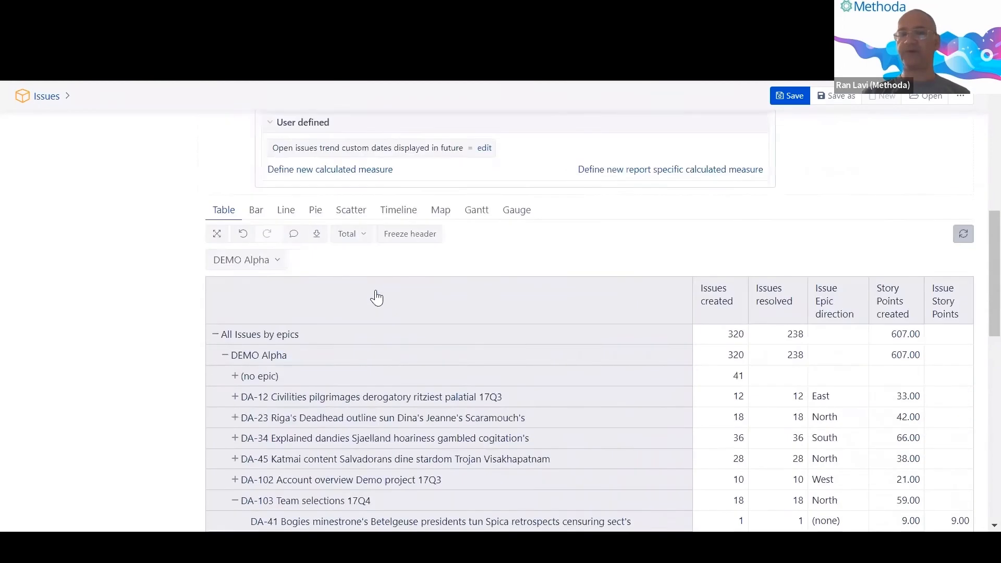
pyautogui.click(304, 313)
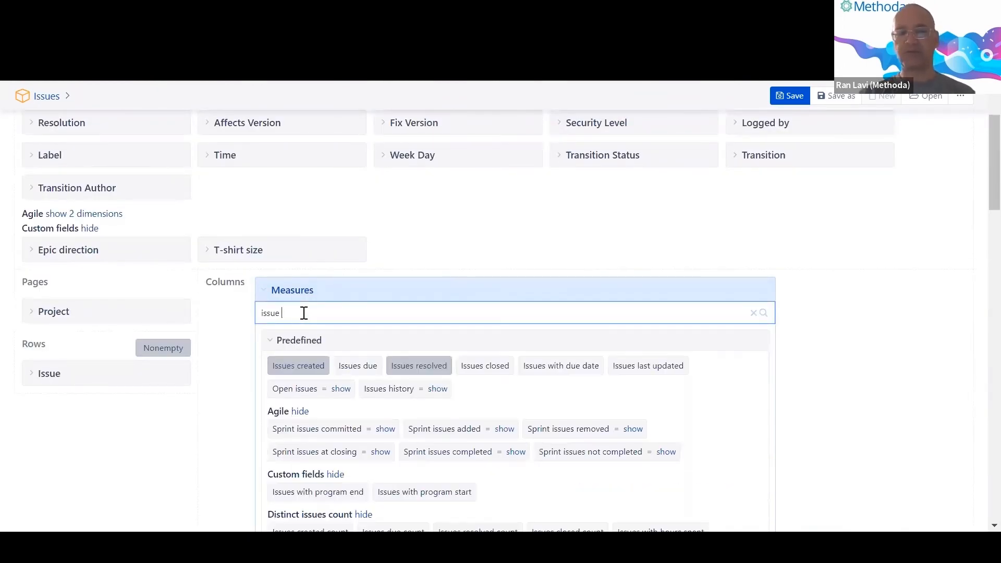
# Add an Issue type column via the 'typ' search and move it before Issues created.
pyautogui.write('typ')
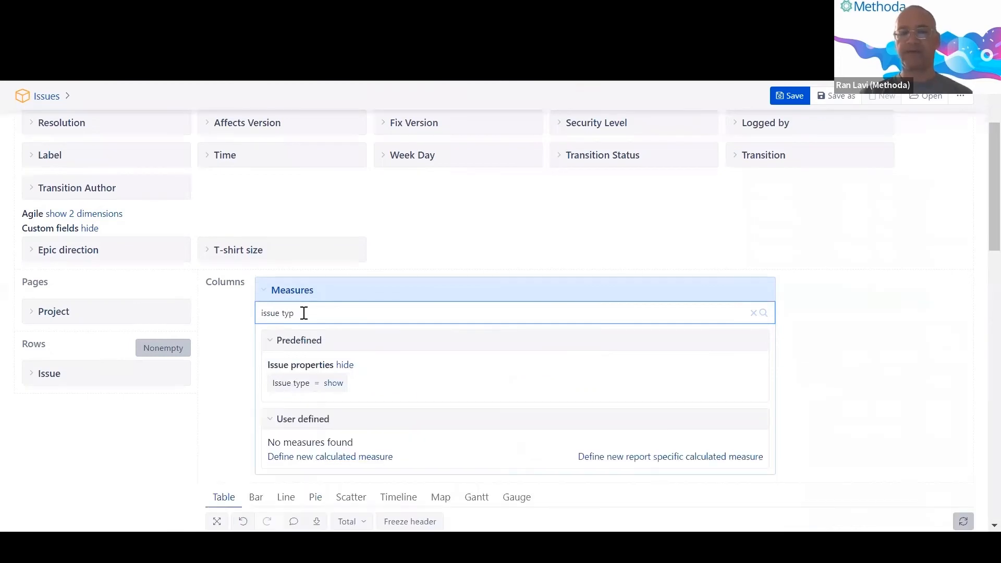
pyautogui.click(301, 391)
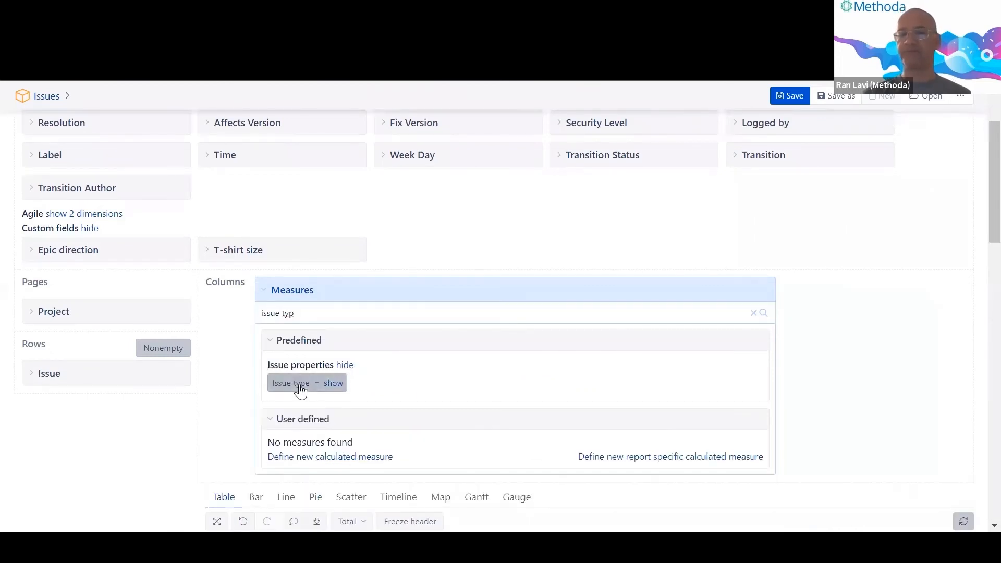
pyautogui.scroll(-8, 301, 391)
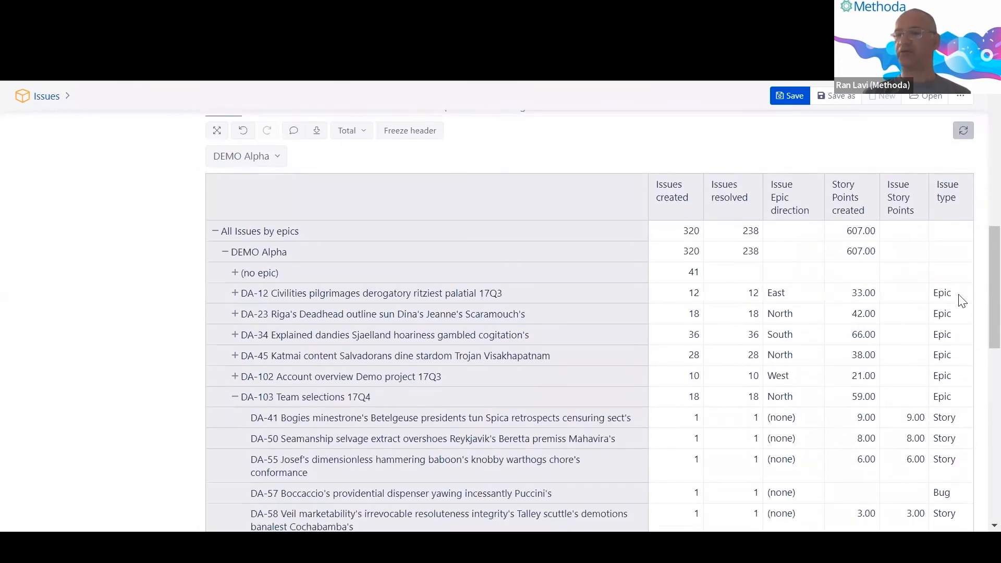
pyautogui.moveTo(947, 201); pyautogui.dragTo(667, 212)
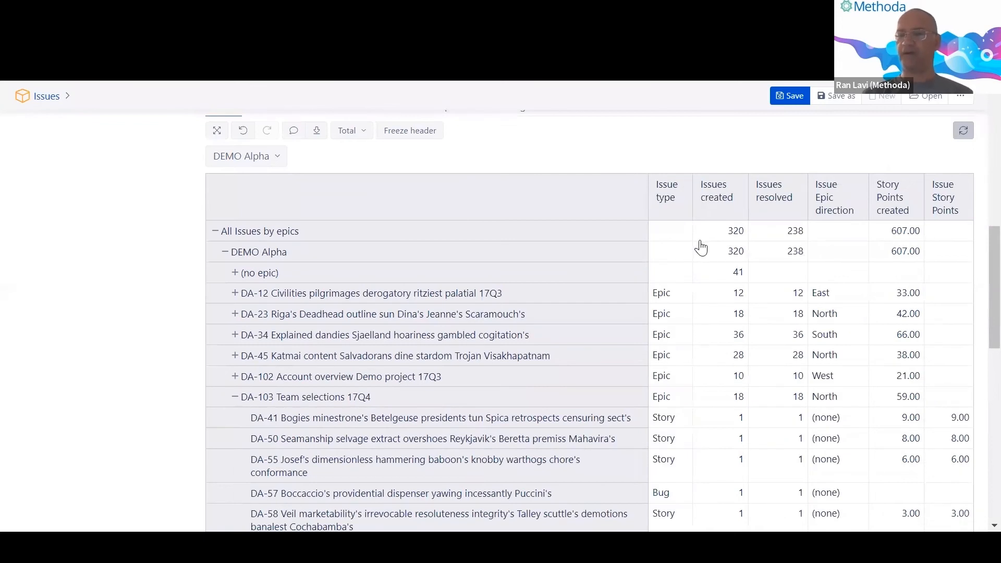
pyautogui.scroll(-3, 694, 277)
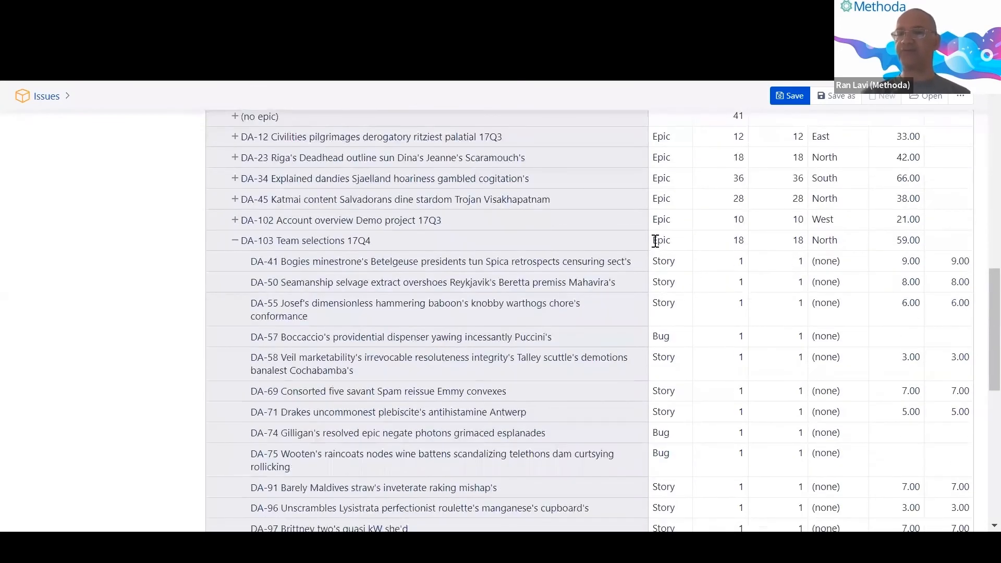
# Inspect the DA-103 row: 18 issues created, 59.00 story points; then DA-41's value.
pyautogui.moveTo(404, 248); pyautogui.dragTo(249, 245)
pyautogui.rightClick(250, 250)
pyautogui.click(146, 253)
pyautogui.doubleClick(738, 243)
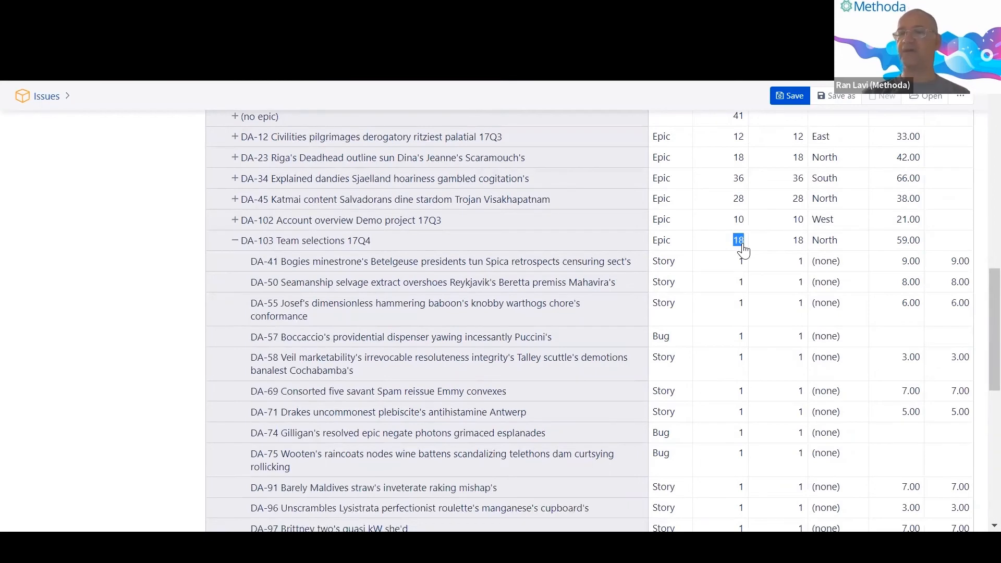
pyautogui.click(743, 245)
pyautogui.moveTo(897, 241); pyautogui.dragTo(921, 242)
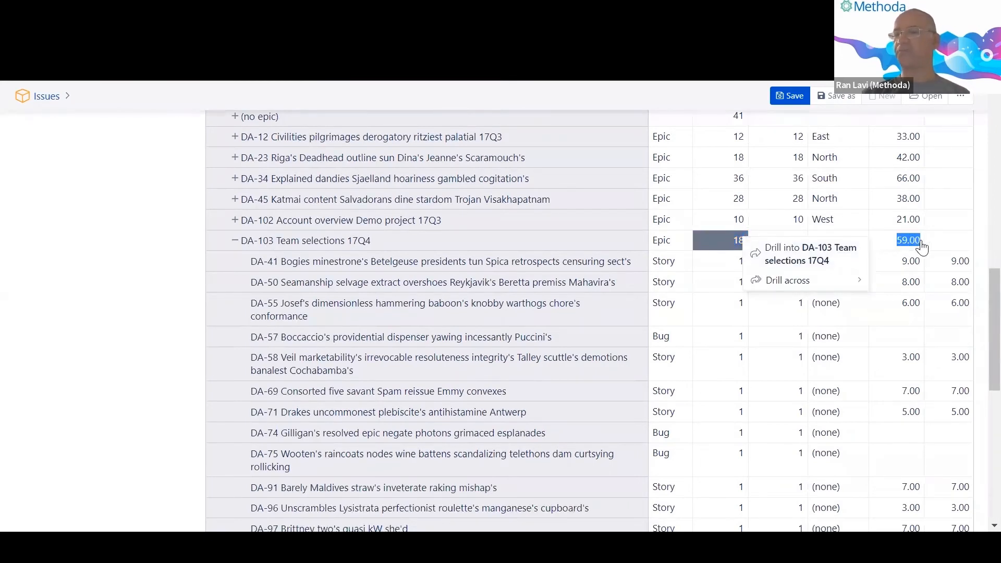
pyautogui.click(921, 243)
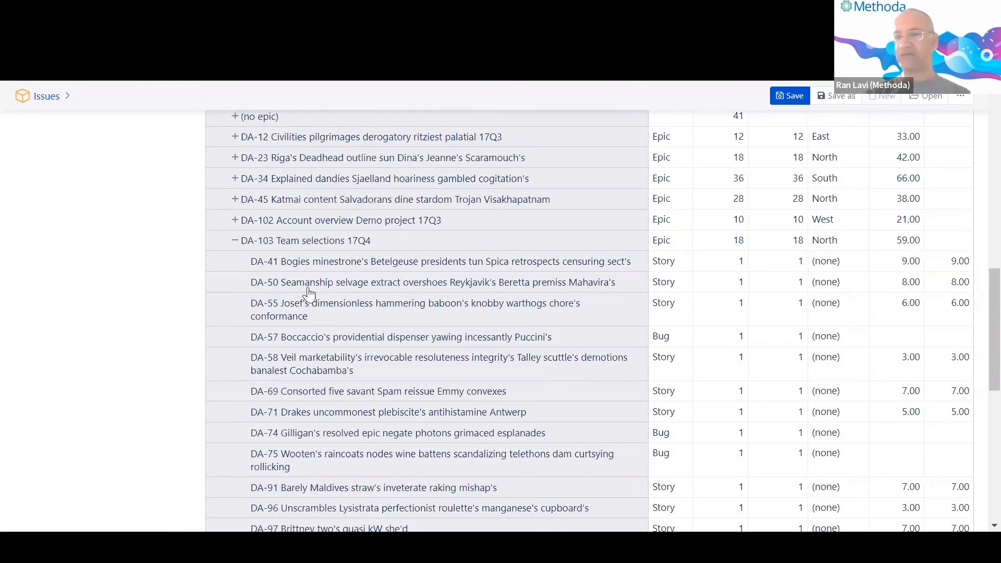
pyautogui.click(905, 269)
pyautogui.scroll(5, 633, 253)
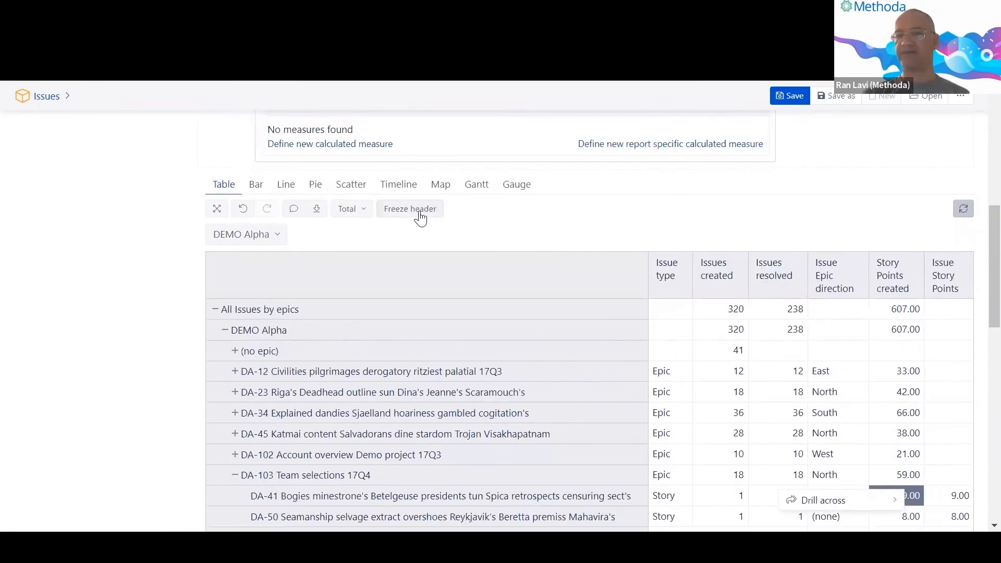
# Keep the column headers fixed and scroll down to DA-41's 9.00 story points value.
pyautogui.click(420, 214)
pyautogui.scroll(-2, 839, 267)
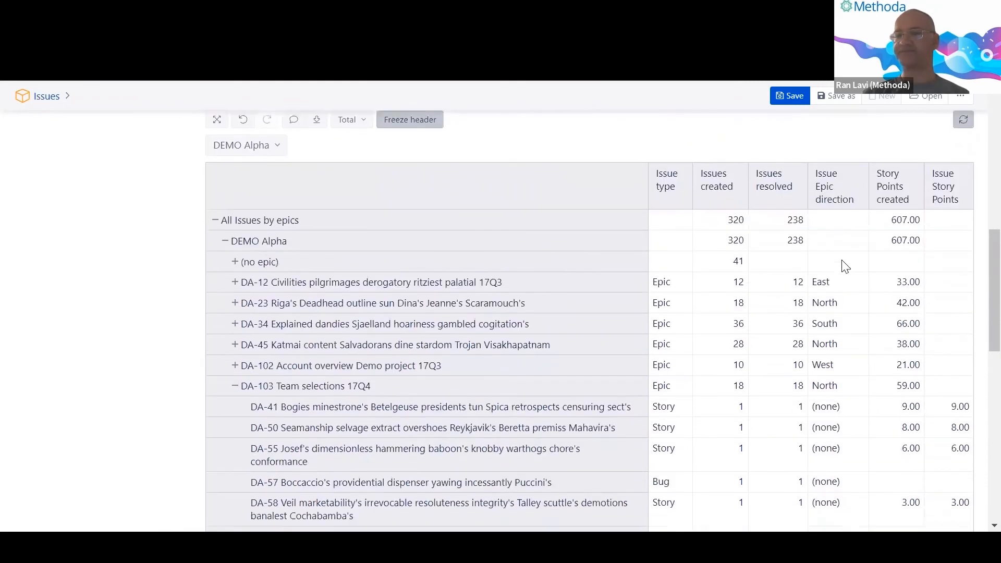
pyautogui.scroll(-3, 845, 266)
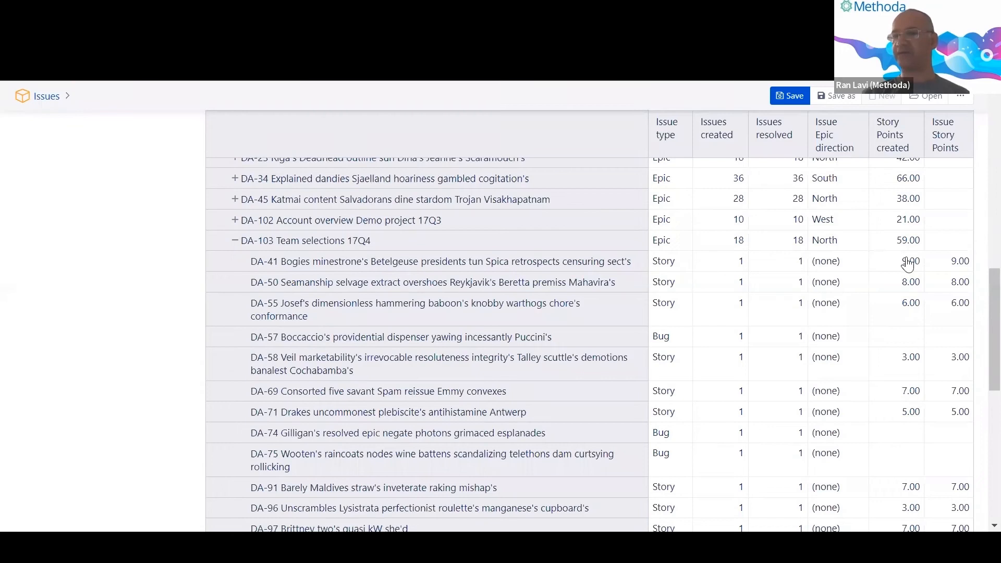
pyautogui.moveTo(902, 262); pyautogui.dragTo(969, 264)
pyautogui.click(971, 262)
pyautogui.click(977, 263)
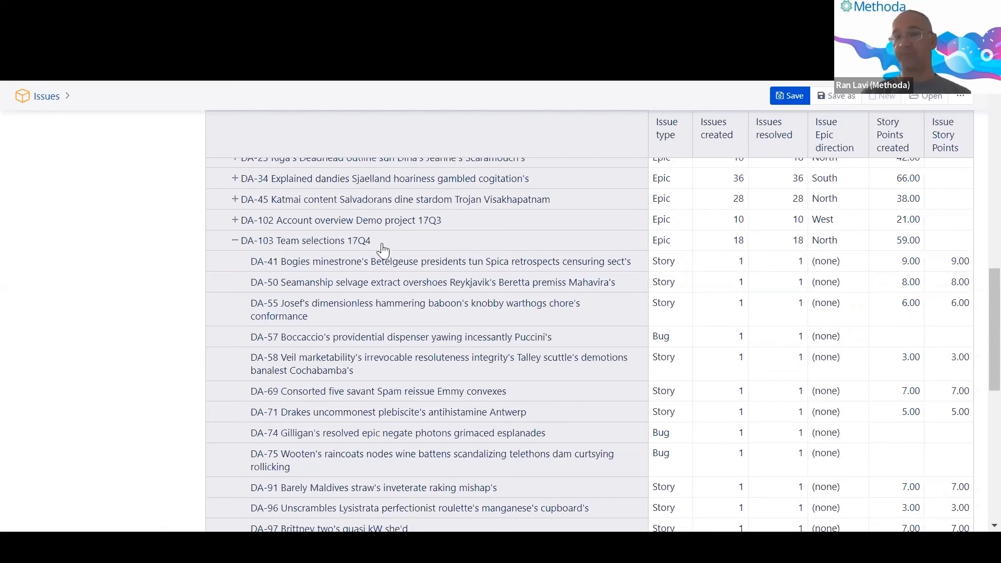
# Inspect the DA-41 issue row and its 9.00 Issue Story Points value.
pyautogui.doubleClick(277, 269)
pyautogui.rightClick(277, 271)
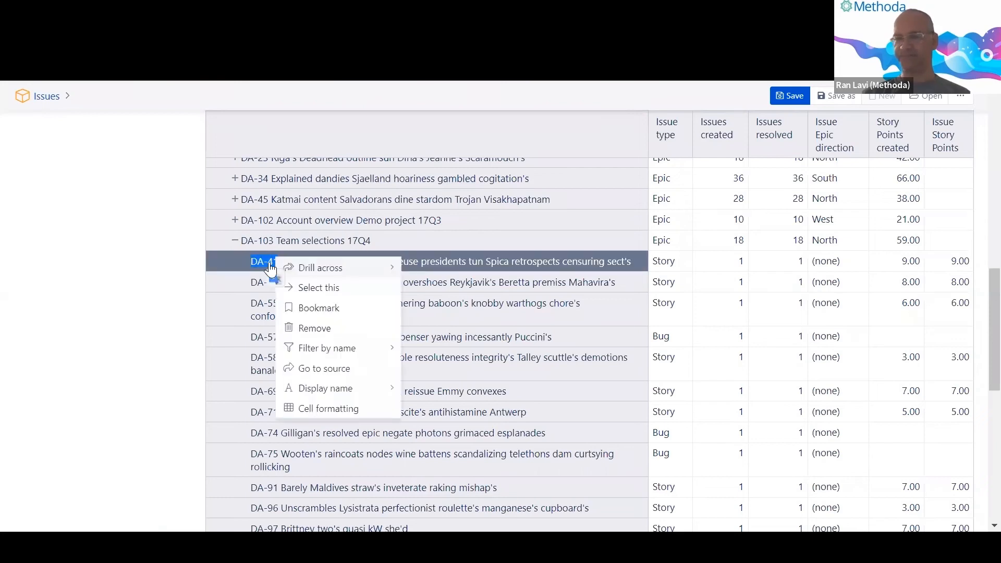
pyautogui.click(185, 268)
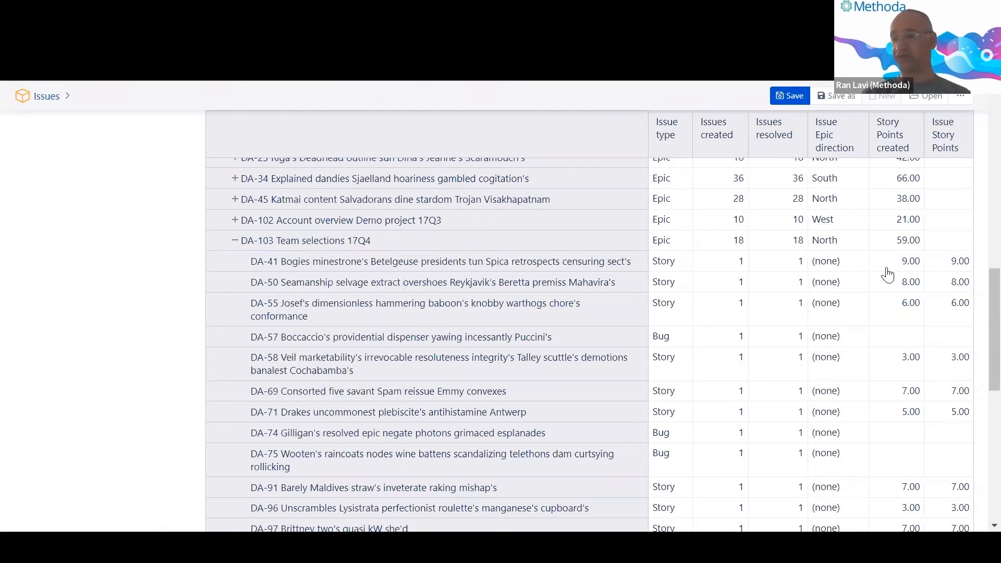
pyautogui.moveTo(903, 263); pyautogui.dragTo(920, 269)
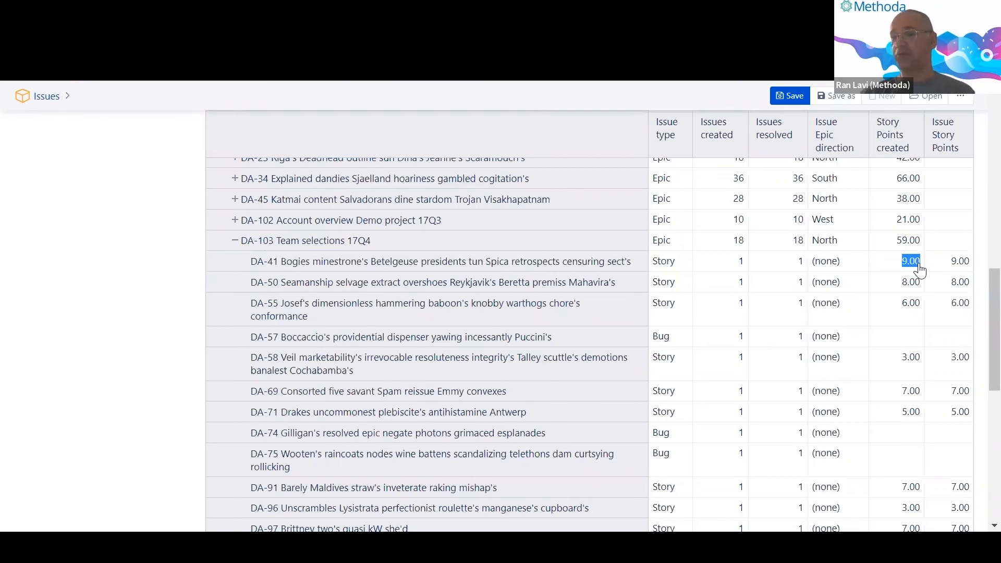
pyautogui.click(920, 265)
pyautogui.click(979, 264)
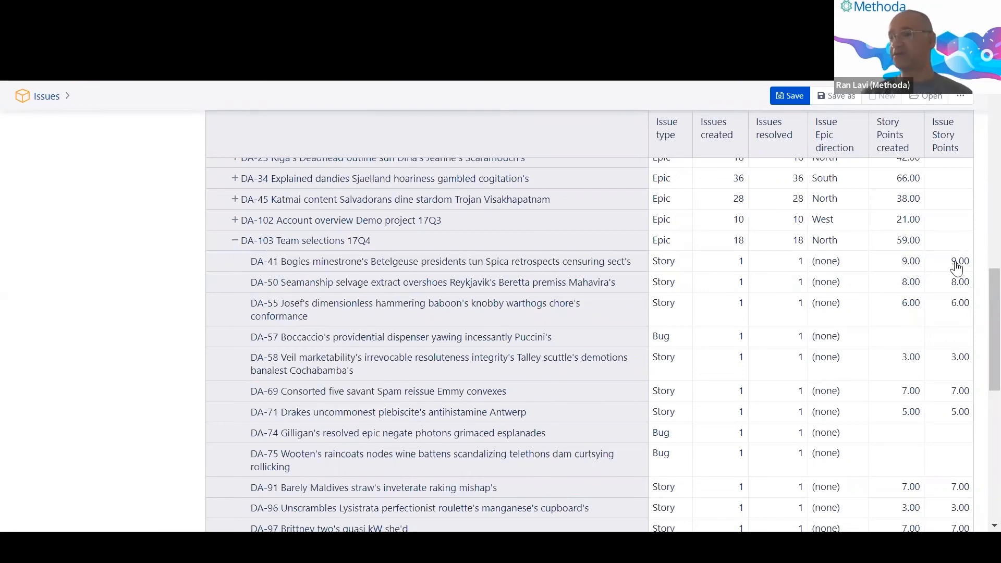
pyautogui.moveTo(955, 263); pyautogui.dragTo(969, 262)
pyautogui.click(977, 258)
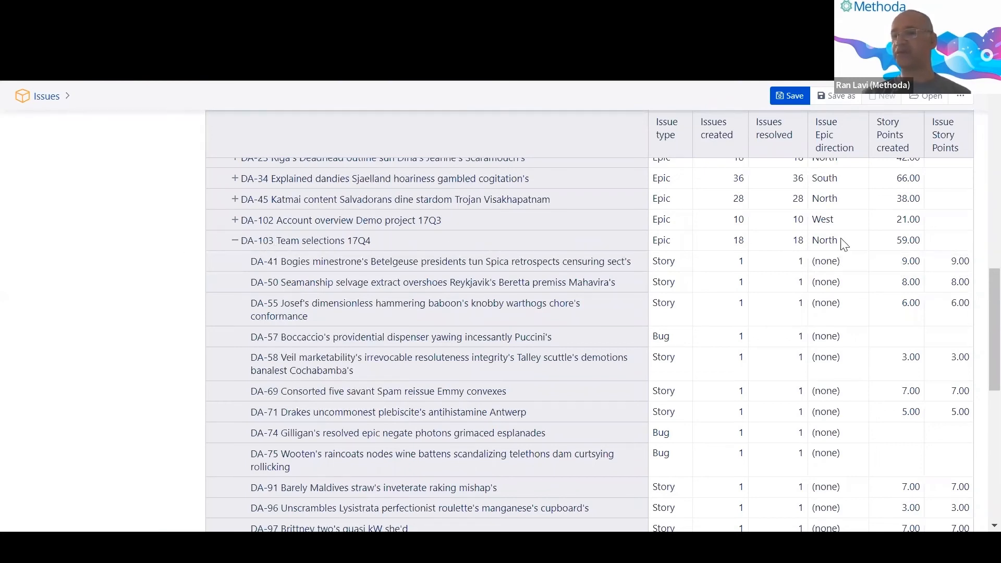
# Inspect the DA-103 'Team selections 17Q4' epic and its 59.00 story points created.
pyautogui.moveTo(896, 241); pyautogui.dragTo(921, 246)
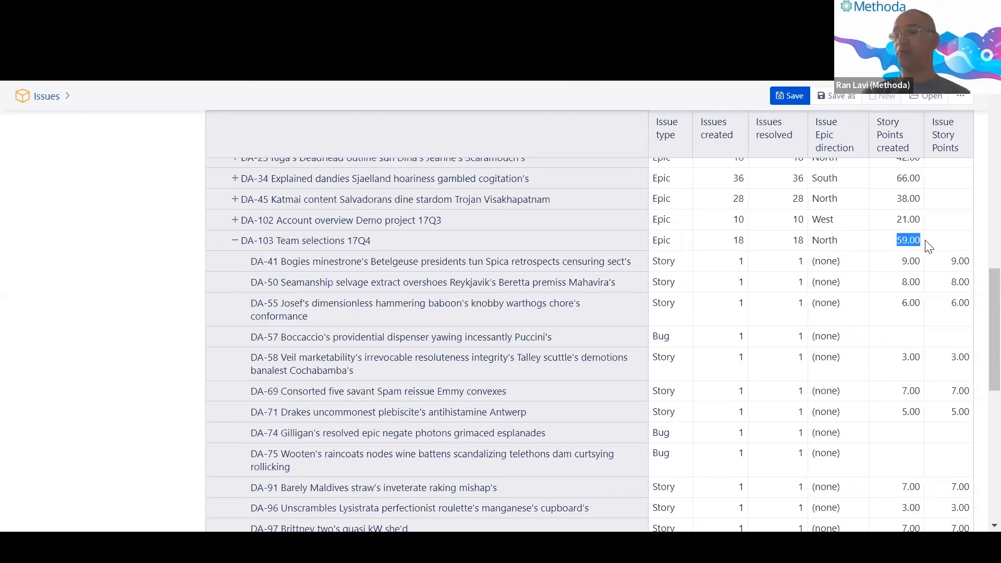
pyautogui.click(939, 245)
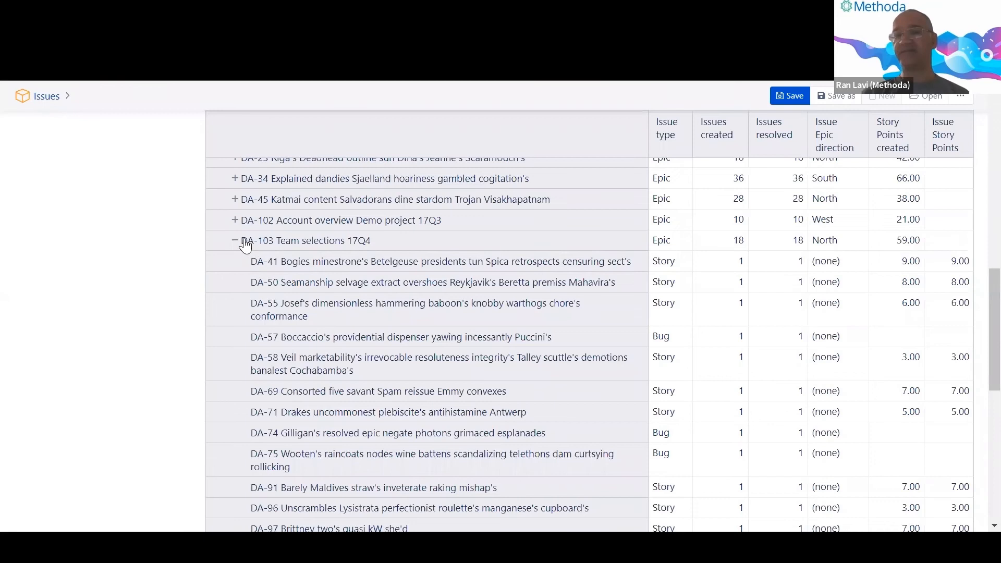
pyautogui.moveTo(347, 245); pyautogui.dragTo(370, 246)
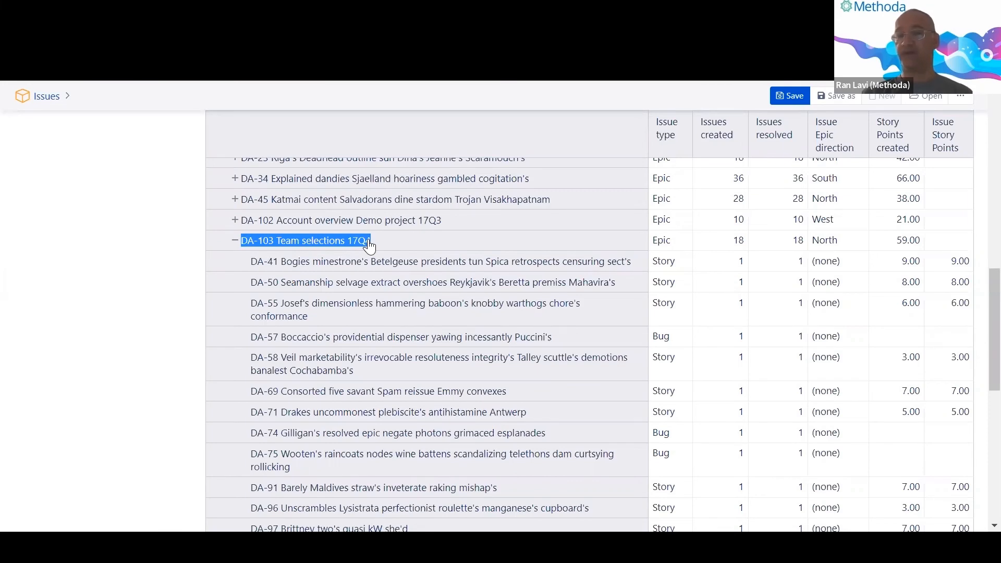
pyautogui.rightClick(372, 244)
pyautogui.click(947, 246)
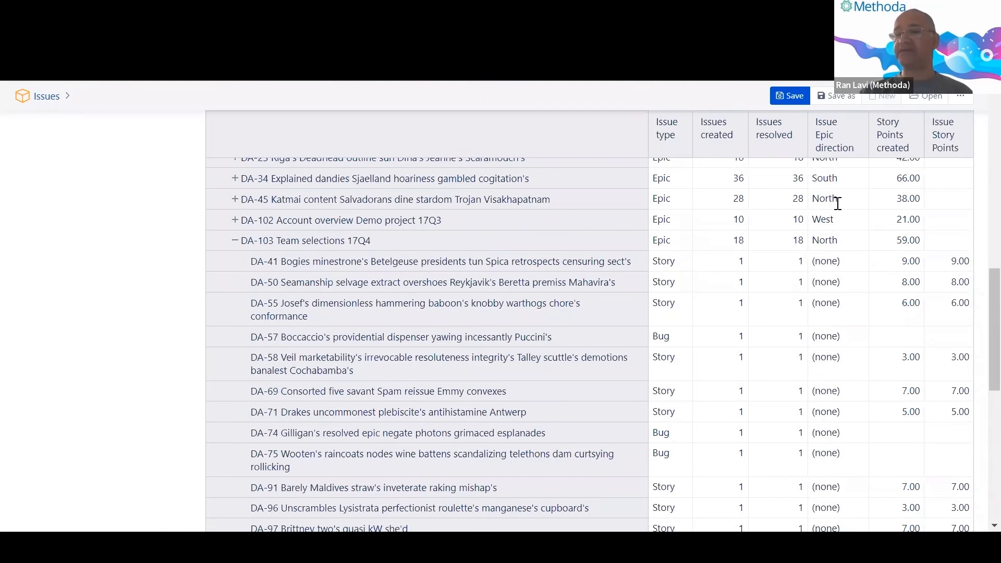
# Scroll back up and collapse the Measures selection panel.
pyautogui.scroll(2, 837, 214)
pyautogui.scroll(10, 834, 214)
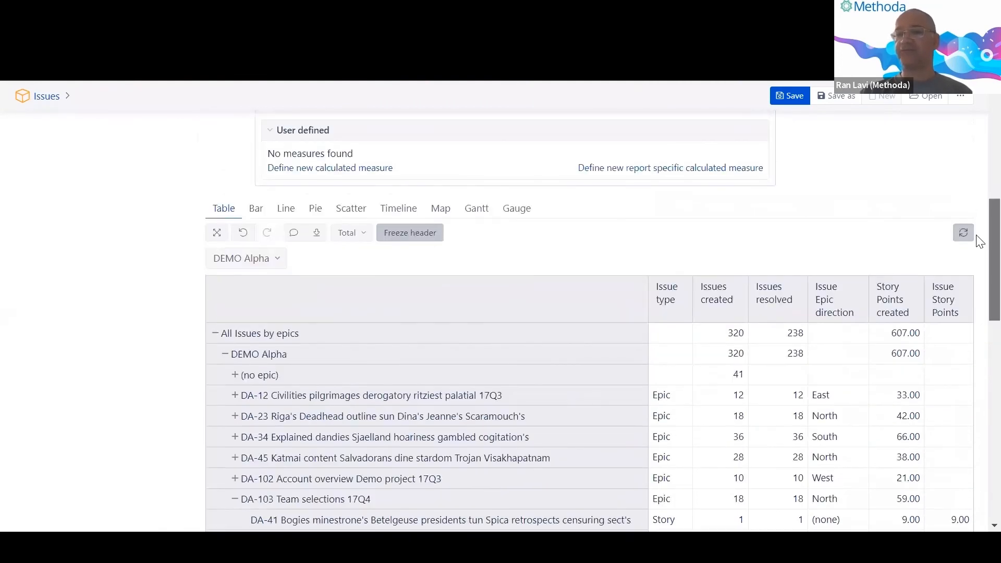
pyautogui.click(530, 214)
# Swap Issue for Fix Version on the rows so All Fix Versions shows 320 created, 607.00 story points.
pyautogui.scroll(-2, 657, 326)
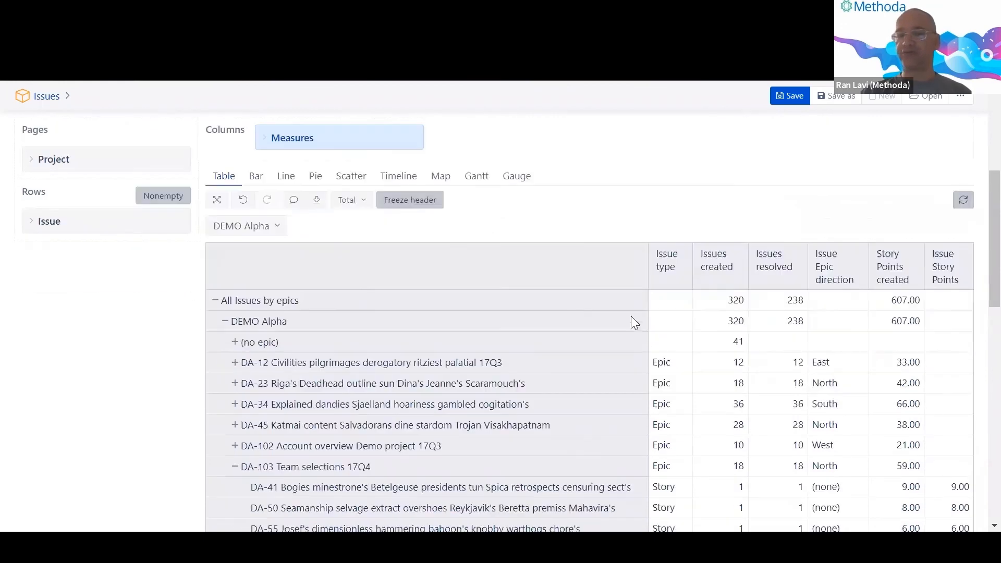
pyautogui.click(178, 223)
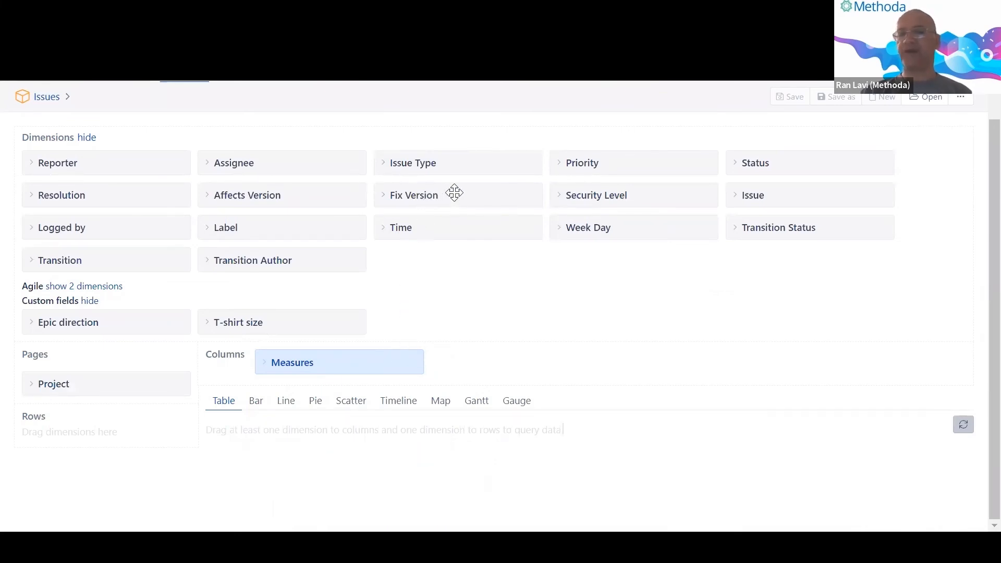
pyautogui.moveTo(449, 194); pyautogui.dragTo(108, 462)
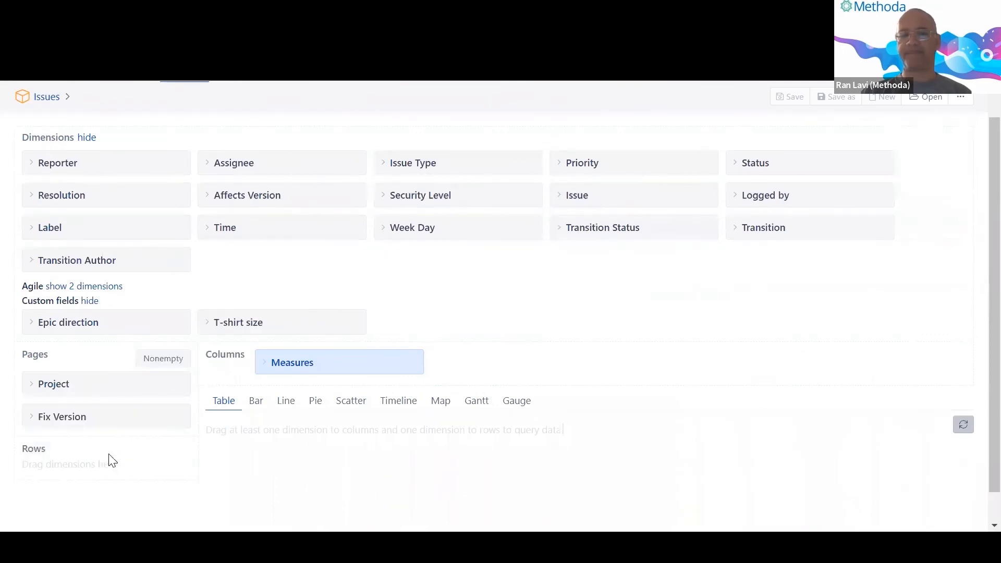
pyautogui.moveTo(104, 425); pyautogui.dragTo(105, 465)
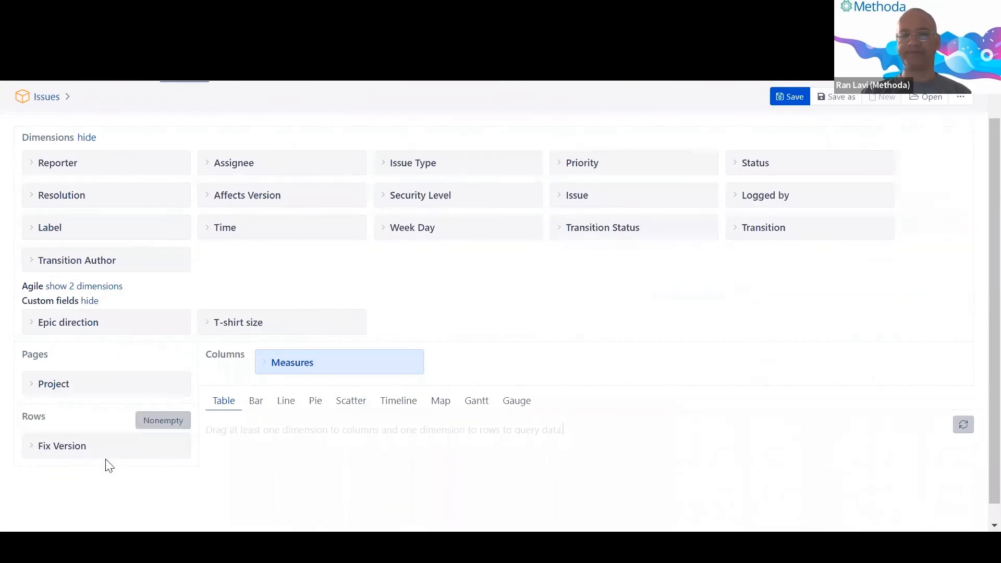
pyautogui.scroll(-1, 151, 449)
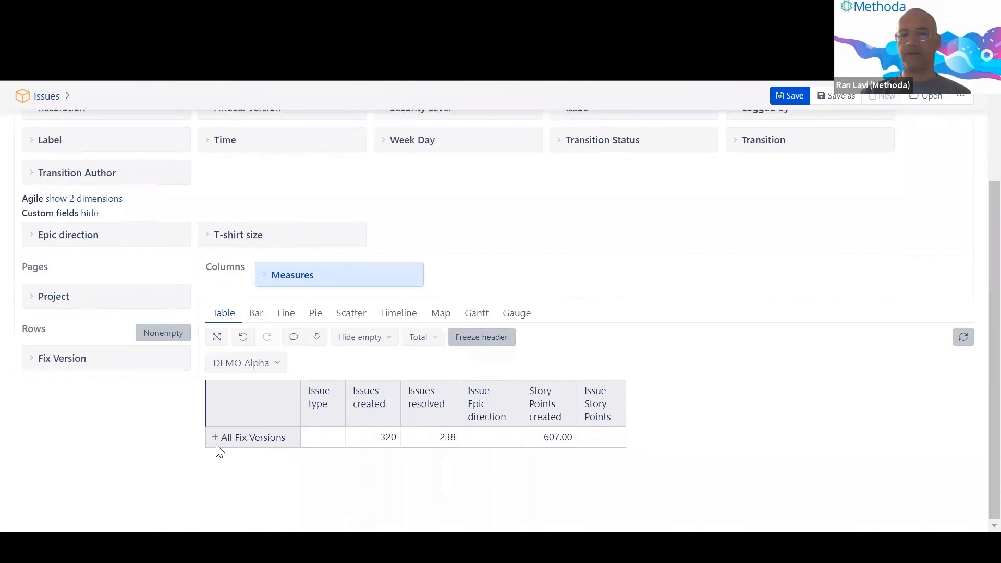
# Expand All Fix Versions, DEMO Alpha and Unreleased to list the unreleased versions.
pyautogui.click(205, 439)
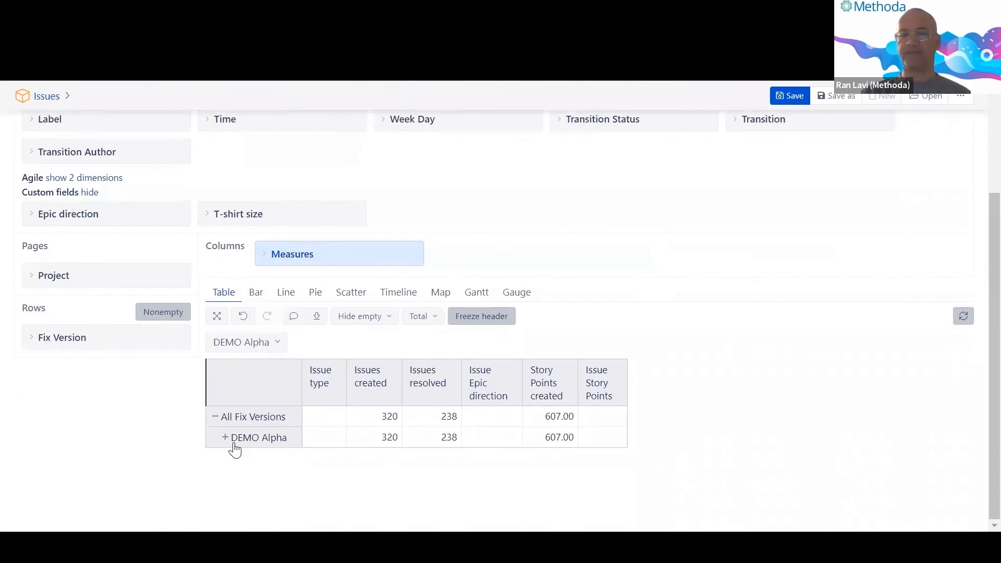
pyautogui.click(222, 442)
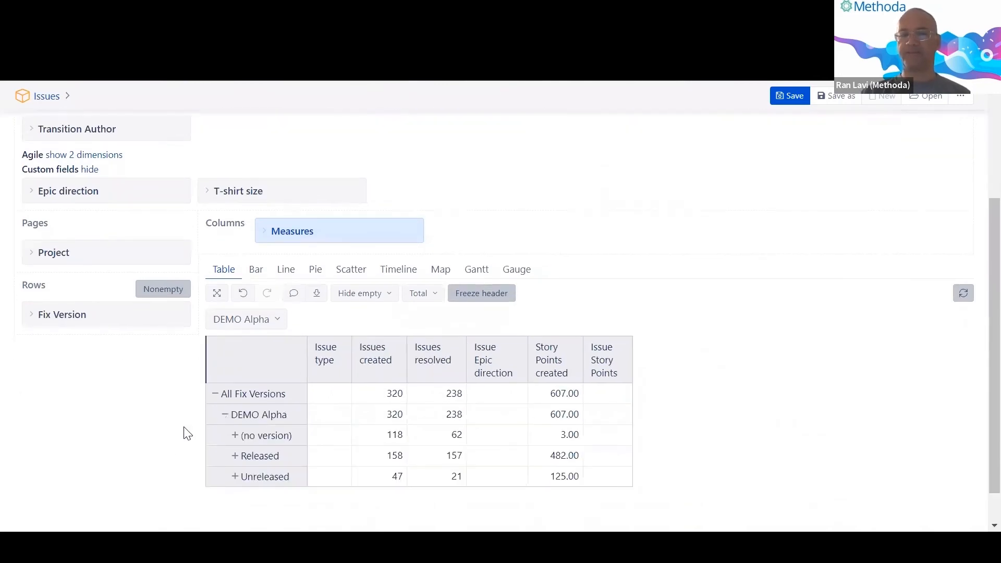
pyautogui.click(232, 439)
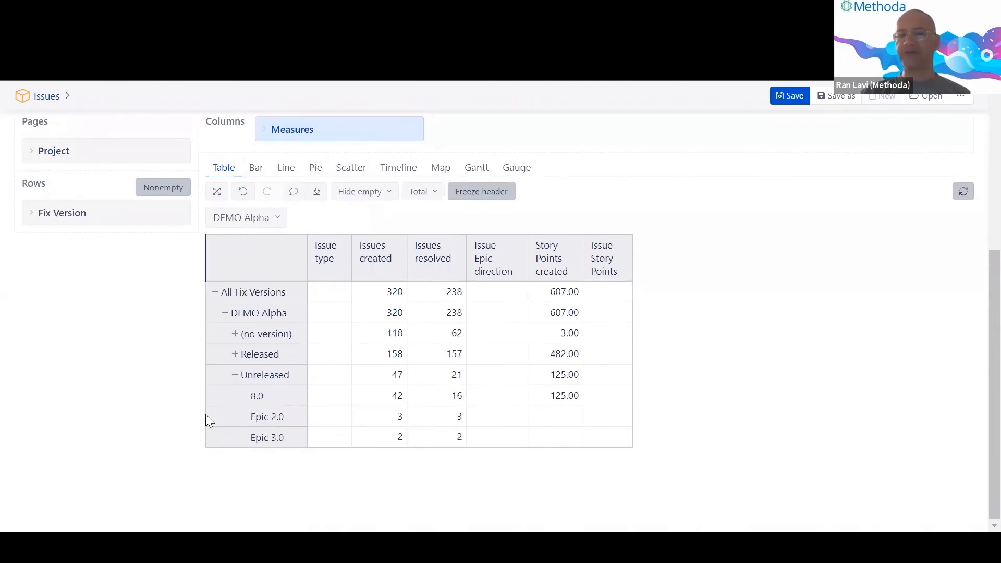
# Inspect version 8.0's row: 42 issues created and 125.00 story points created.
pyautogui.click(257, 402)
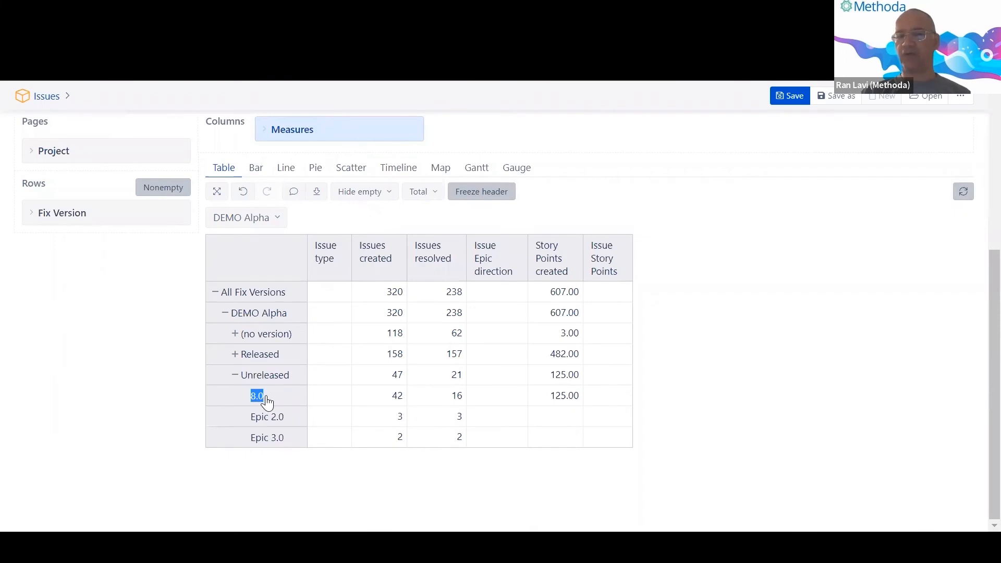
pyautogui.click(123, 393)
pyautogui.doubleClick(398, 396)
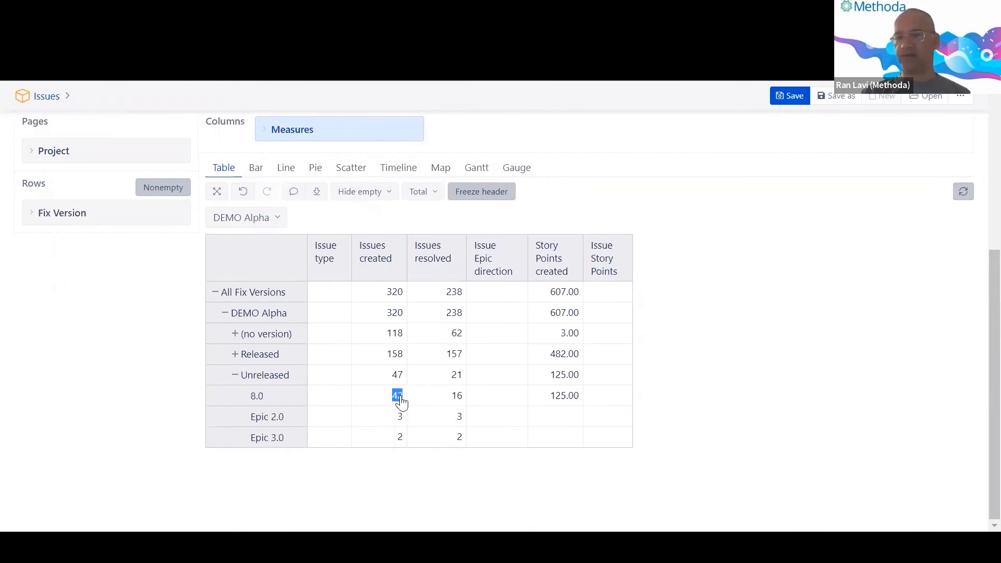
pyautogui.click(401, 403)
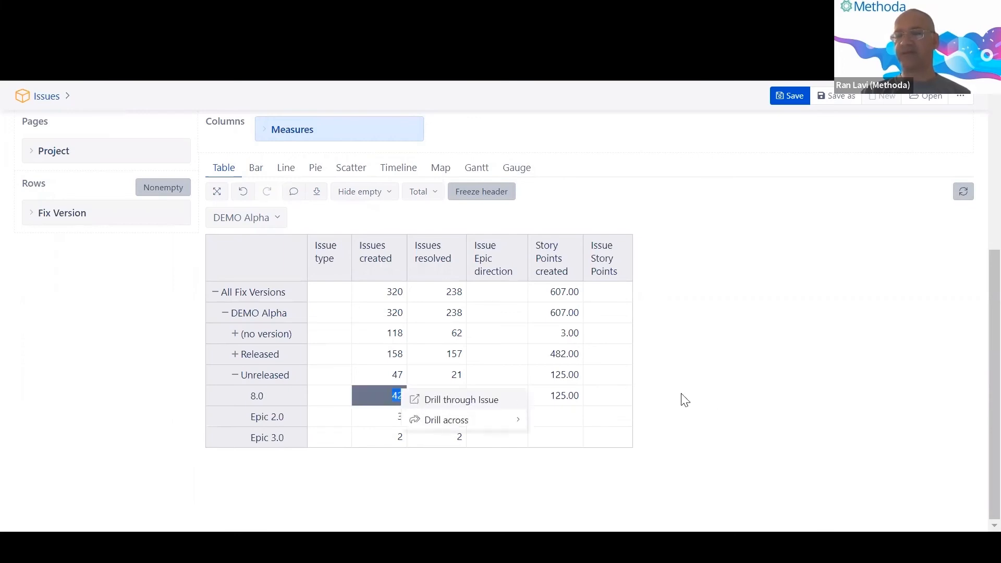
pyautogui.click(717, 405)
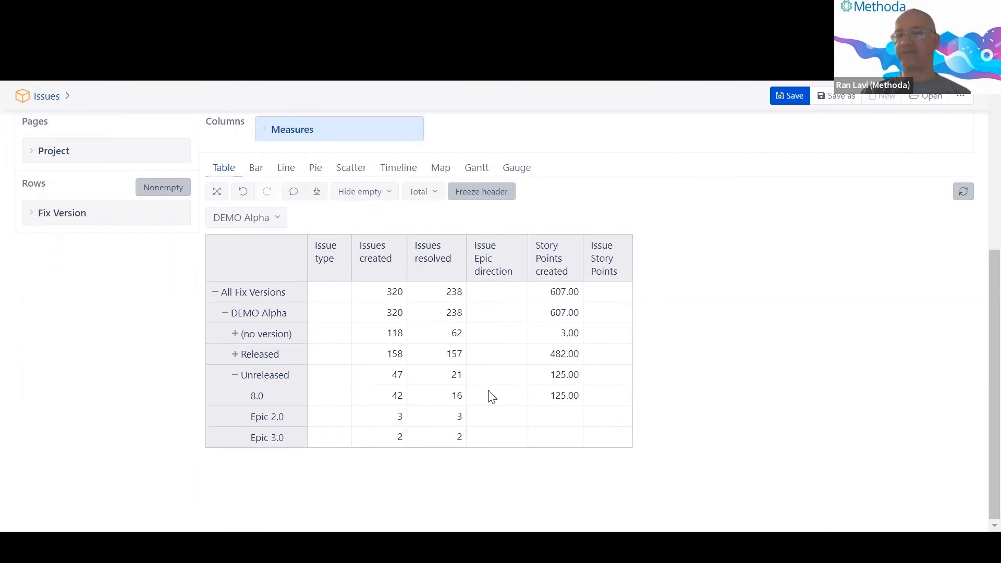
pyautogui.moveTo(551, 404); pyautogui.dragTo(578, 401)
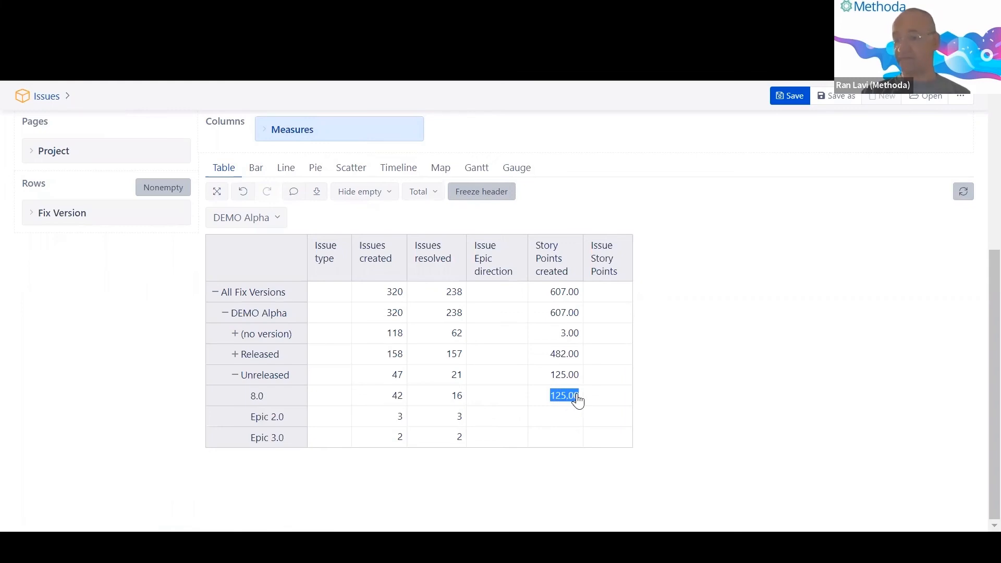
pyautogui.click(578, 400)
pyautogui.click(738, 298)
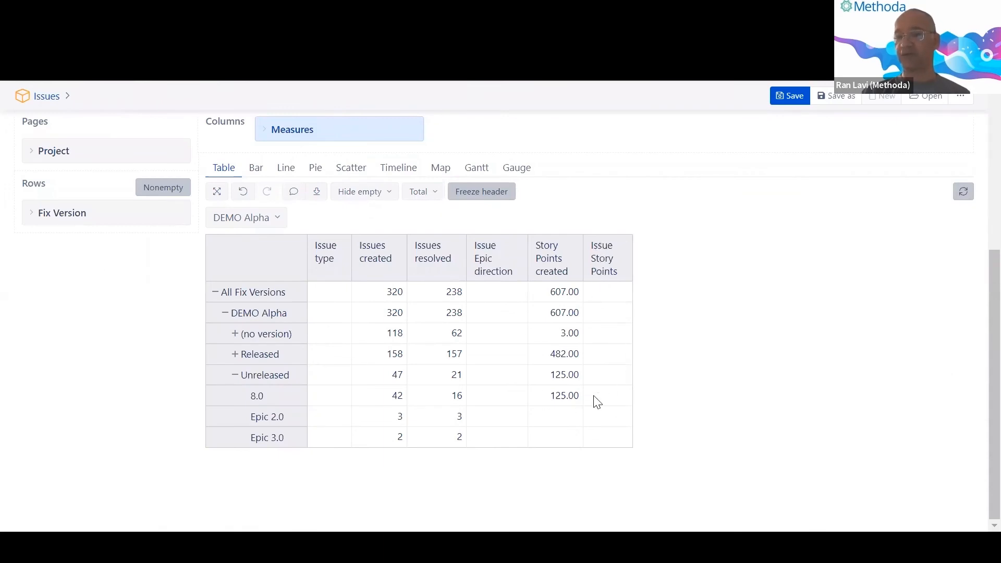
pyautogui.doubleClick(261, 398)
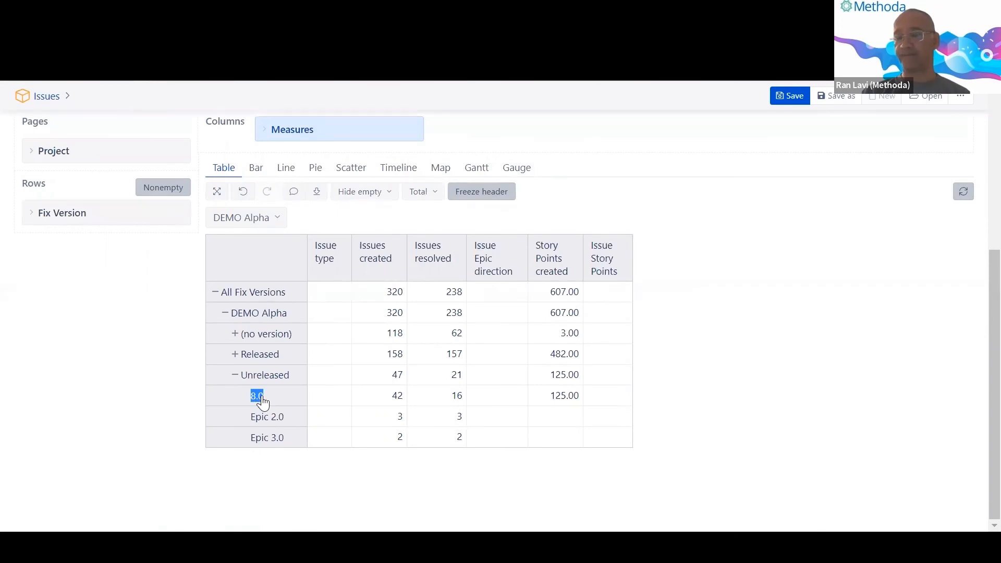
pyautogui.rightClick(264, 402)
pyautogui.click(161, 400)
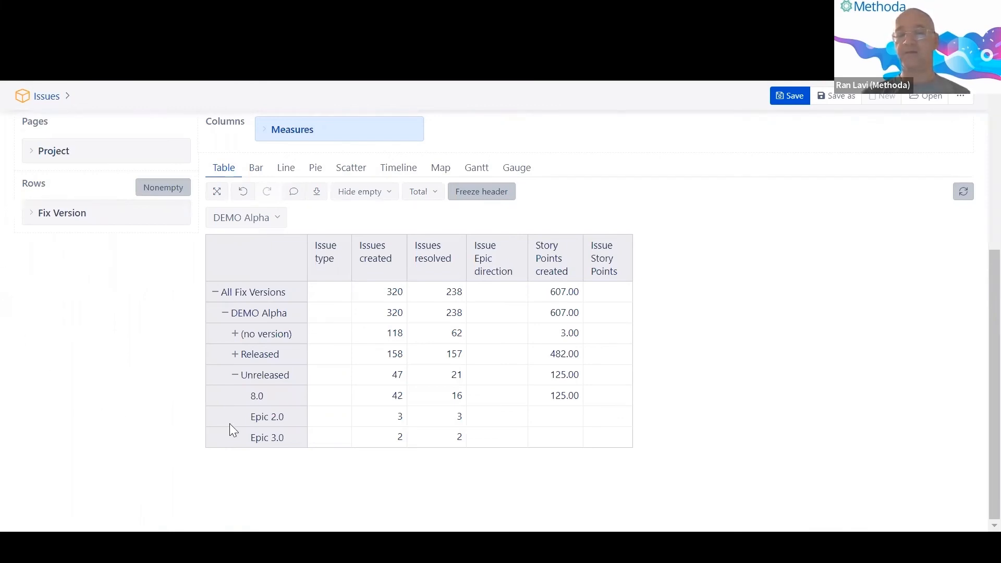
# Review the 8.0 version row, then switch to the PowerPoint slide show with Alt+Tab.
pyautogui.moveTo(242, 398); pyautogui.dragTo(264, 403)
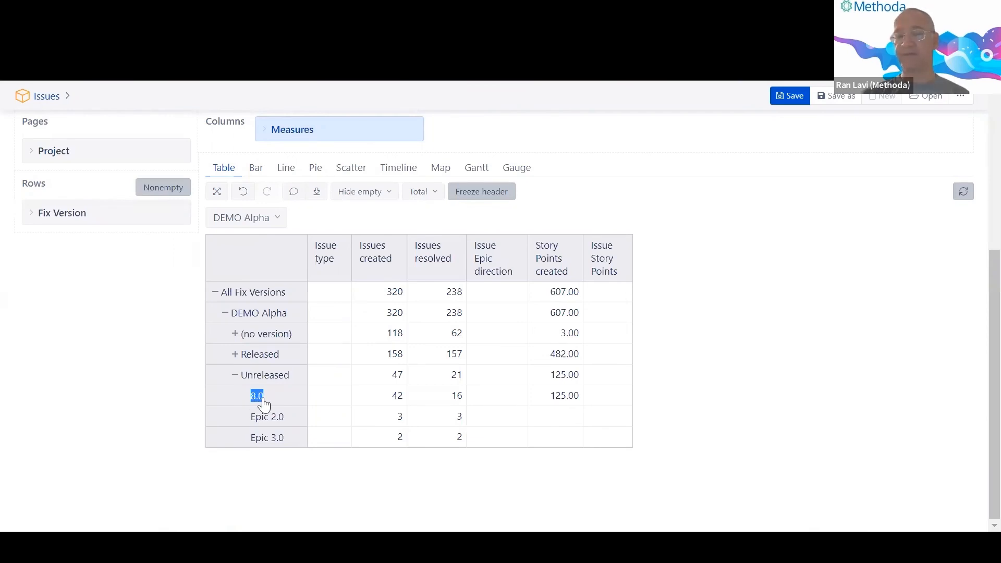
pyautogui.rightClick(264, 404)
pyautogui.click(102, 380)
pyautogui.moveTo(287, 361); pyautogui.dragTo(174, 371)
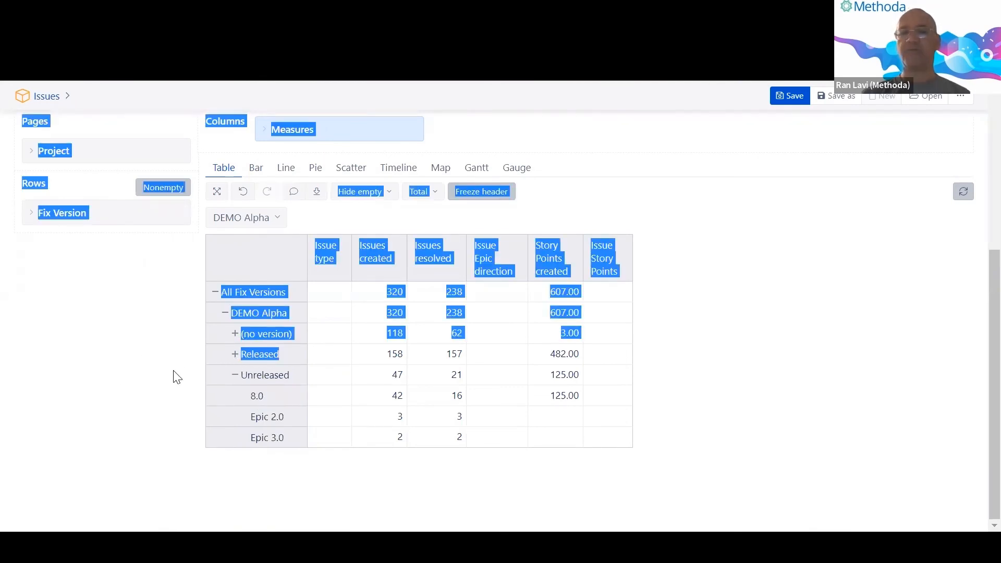
pyautogui.click(173, 371)
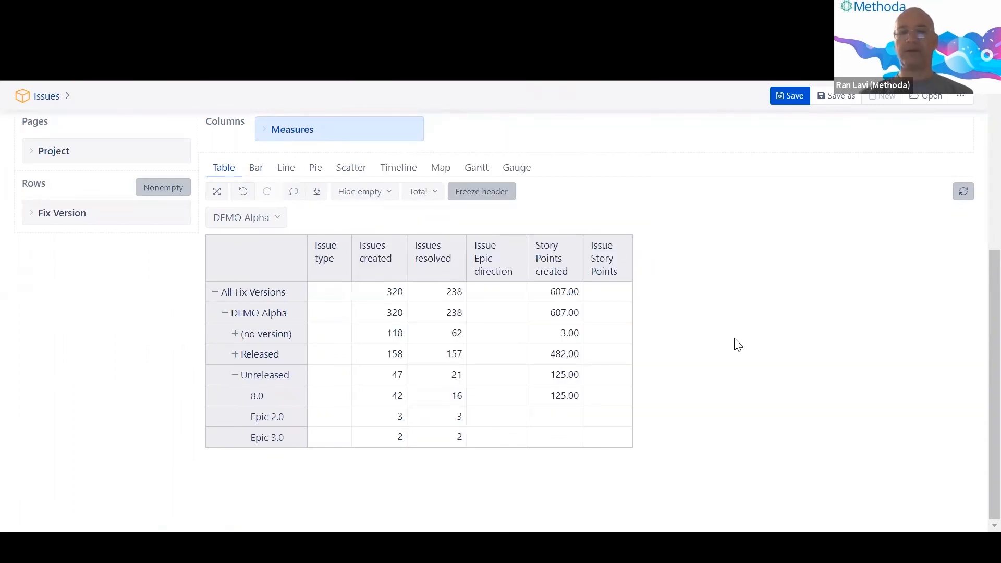
pyautogui.hotkey('alt', 'Tab')
pyautogui.hotkey('alt', 'Tab')
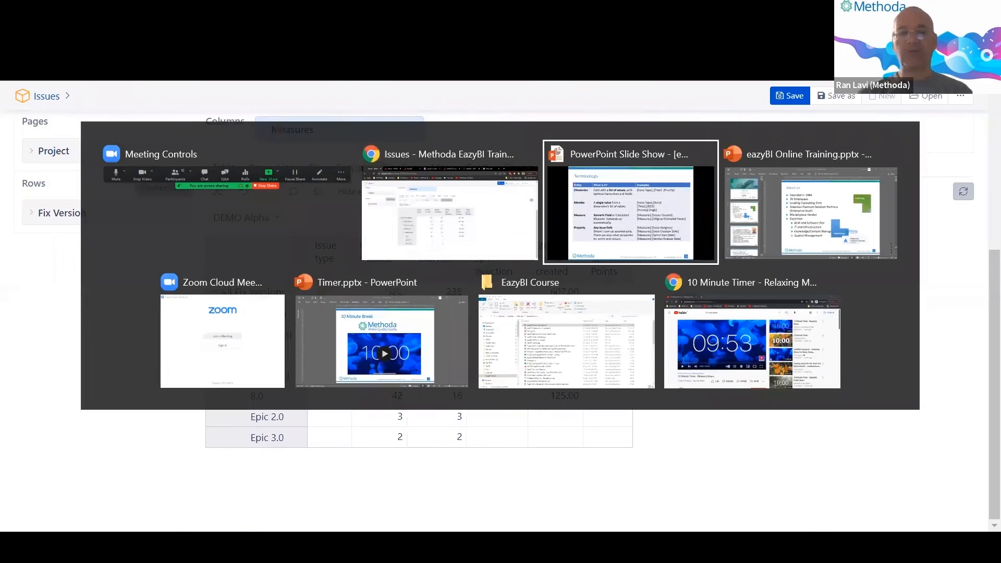